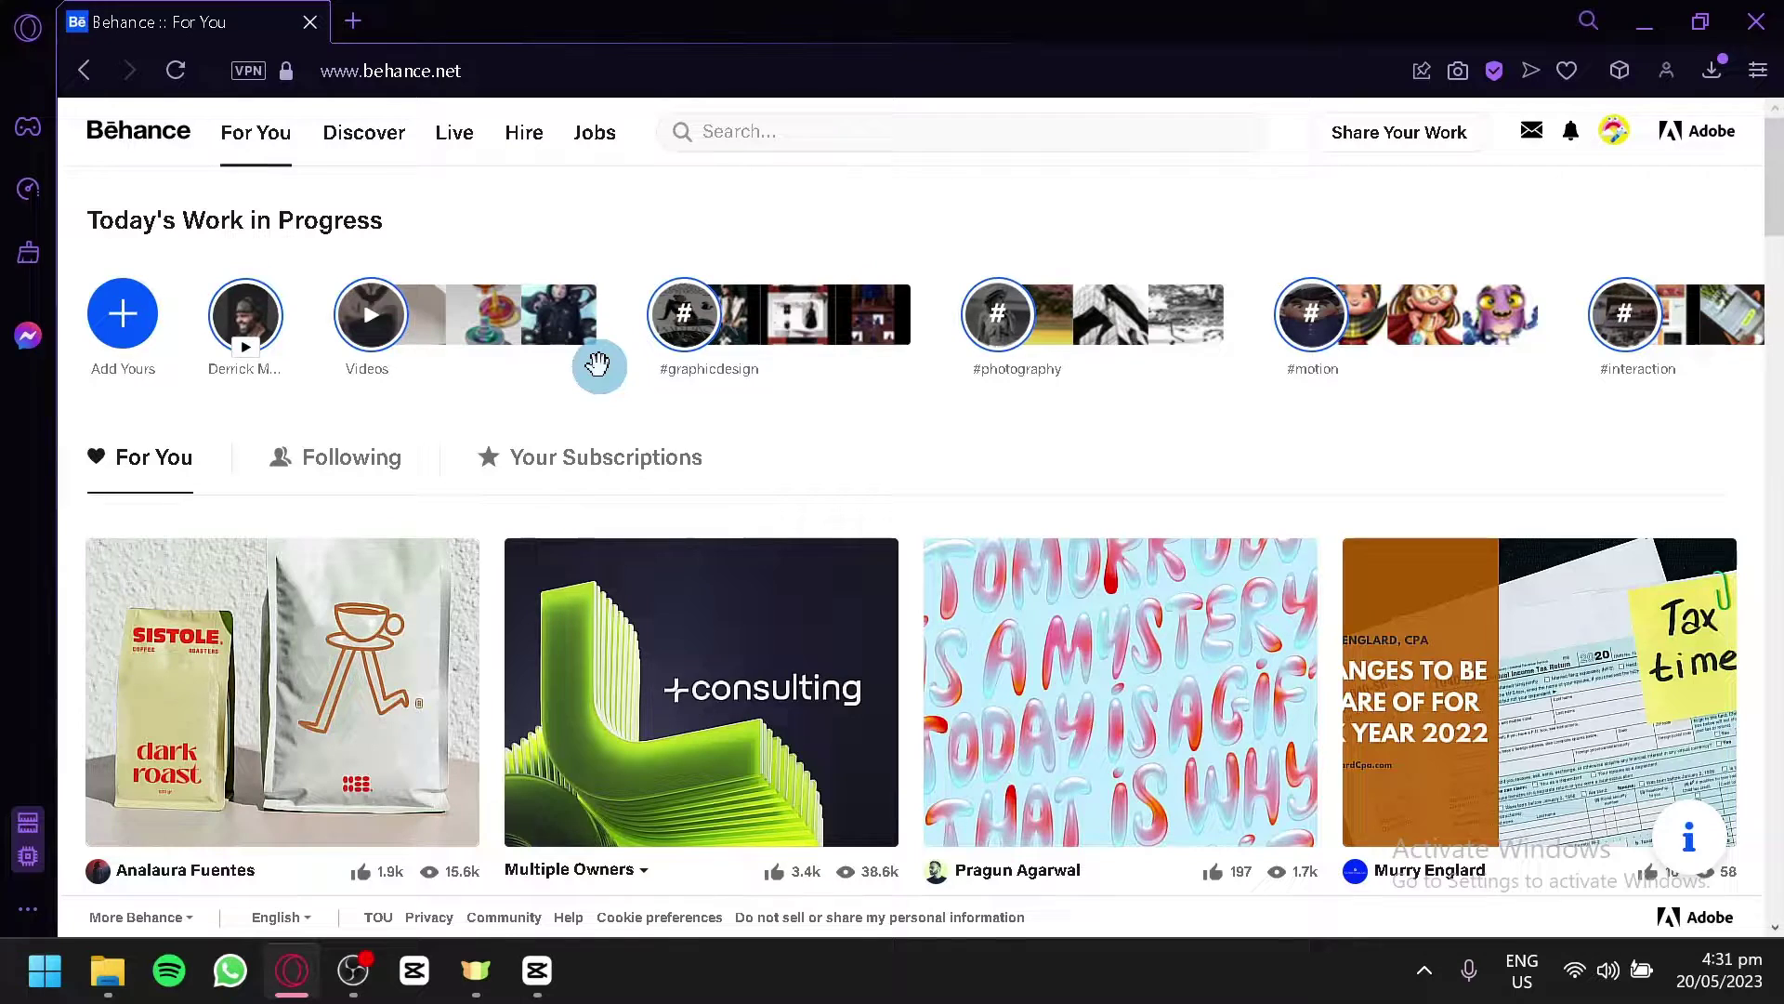
scroll(598, 365, "right", 4)
scroll(598, 364, "left", 4)
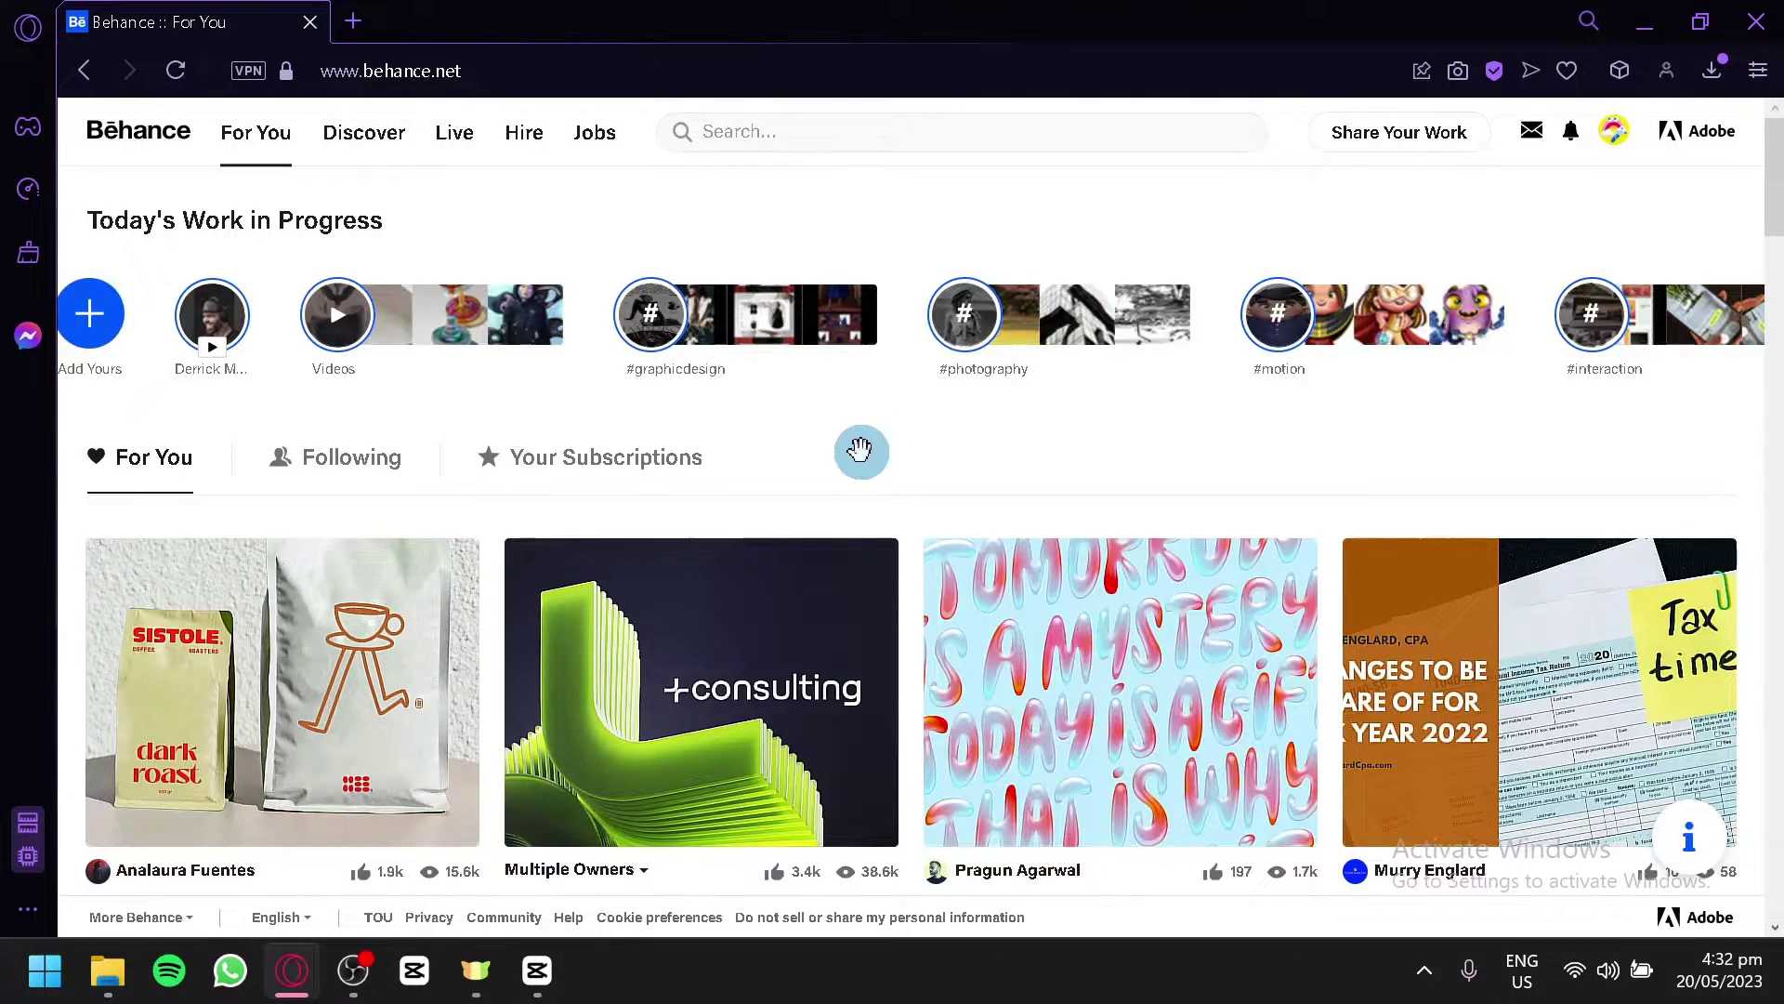
scroll(860, 452, "down", 2)
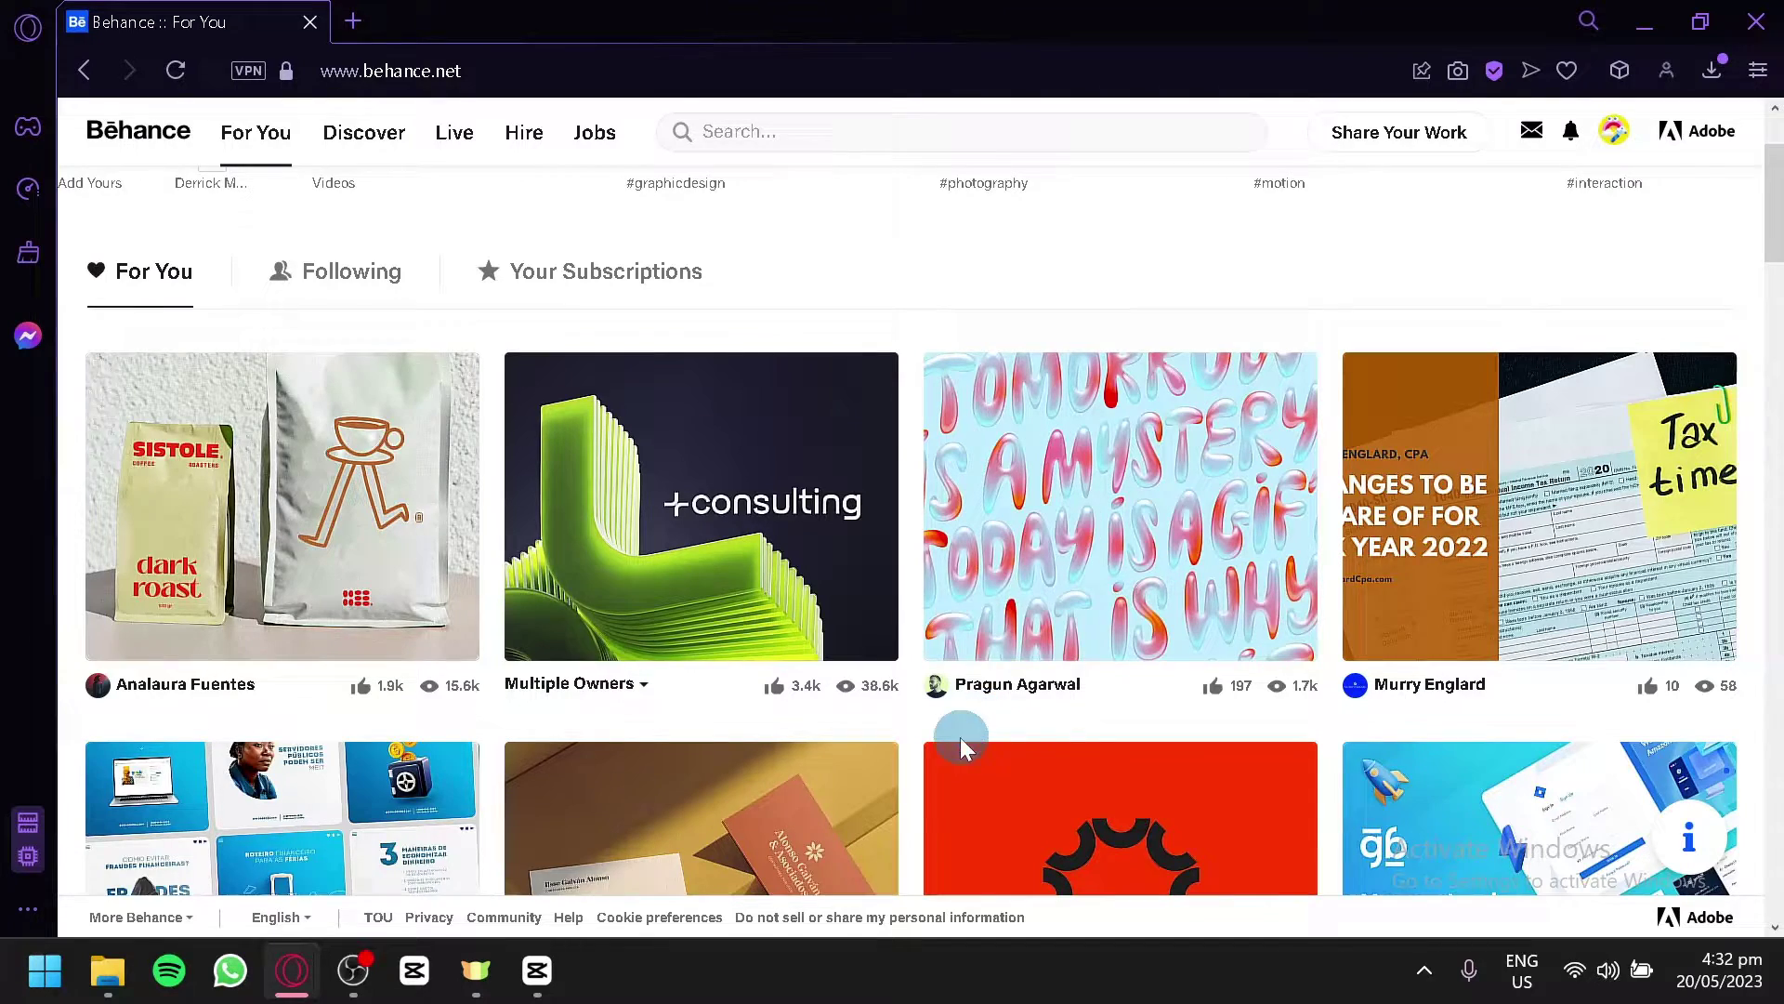
scroll(939, 738, "down", 2)
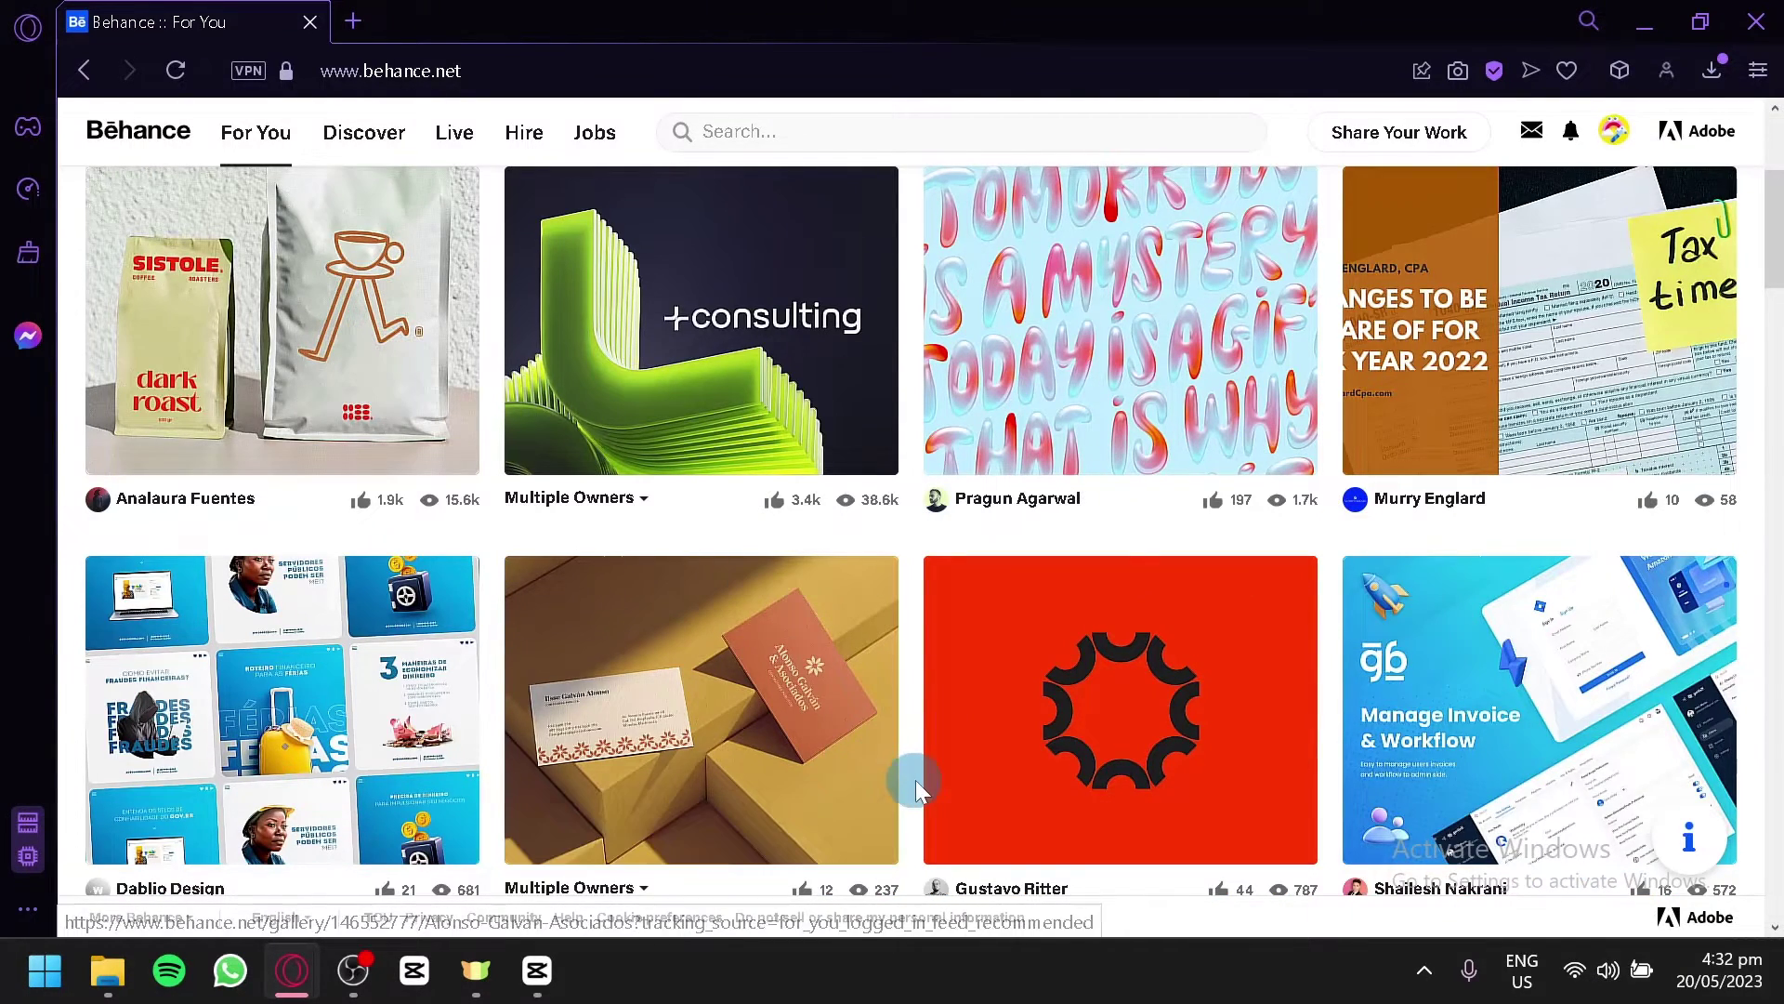
scroll(597, 556, "up", 2)
scroll(705, 798, "up", 2)
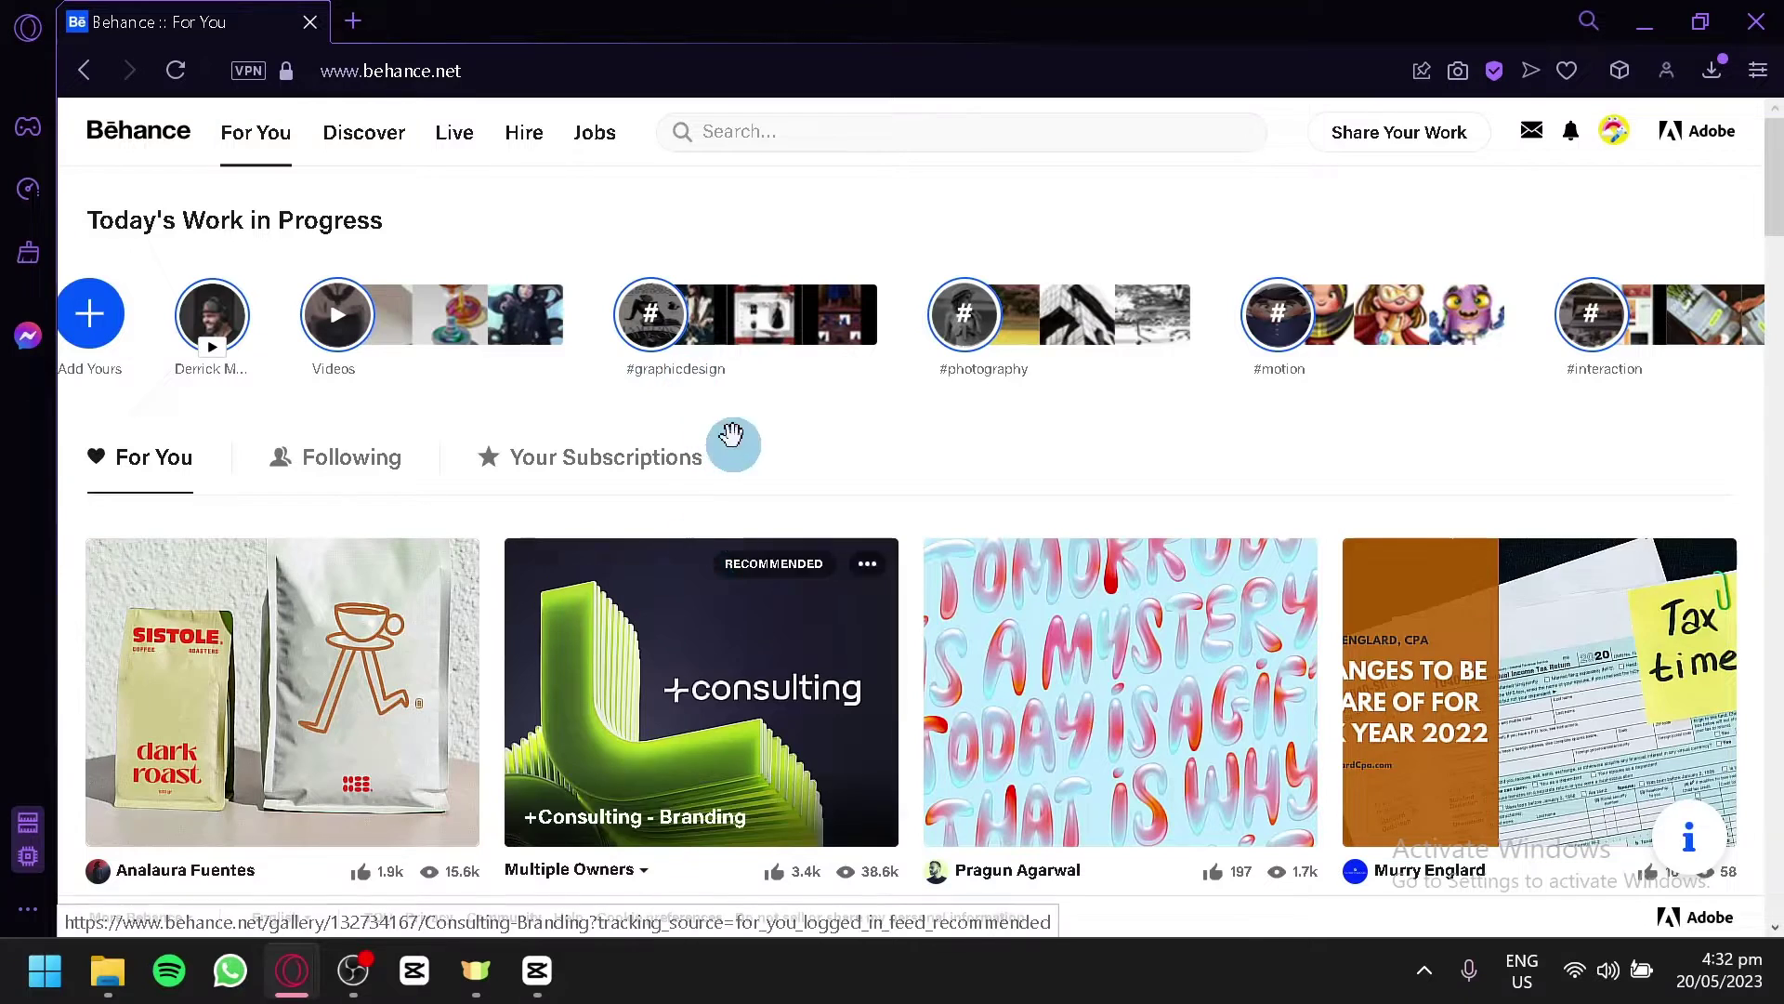
scroll(901, 437, "down", 5)
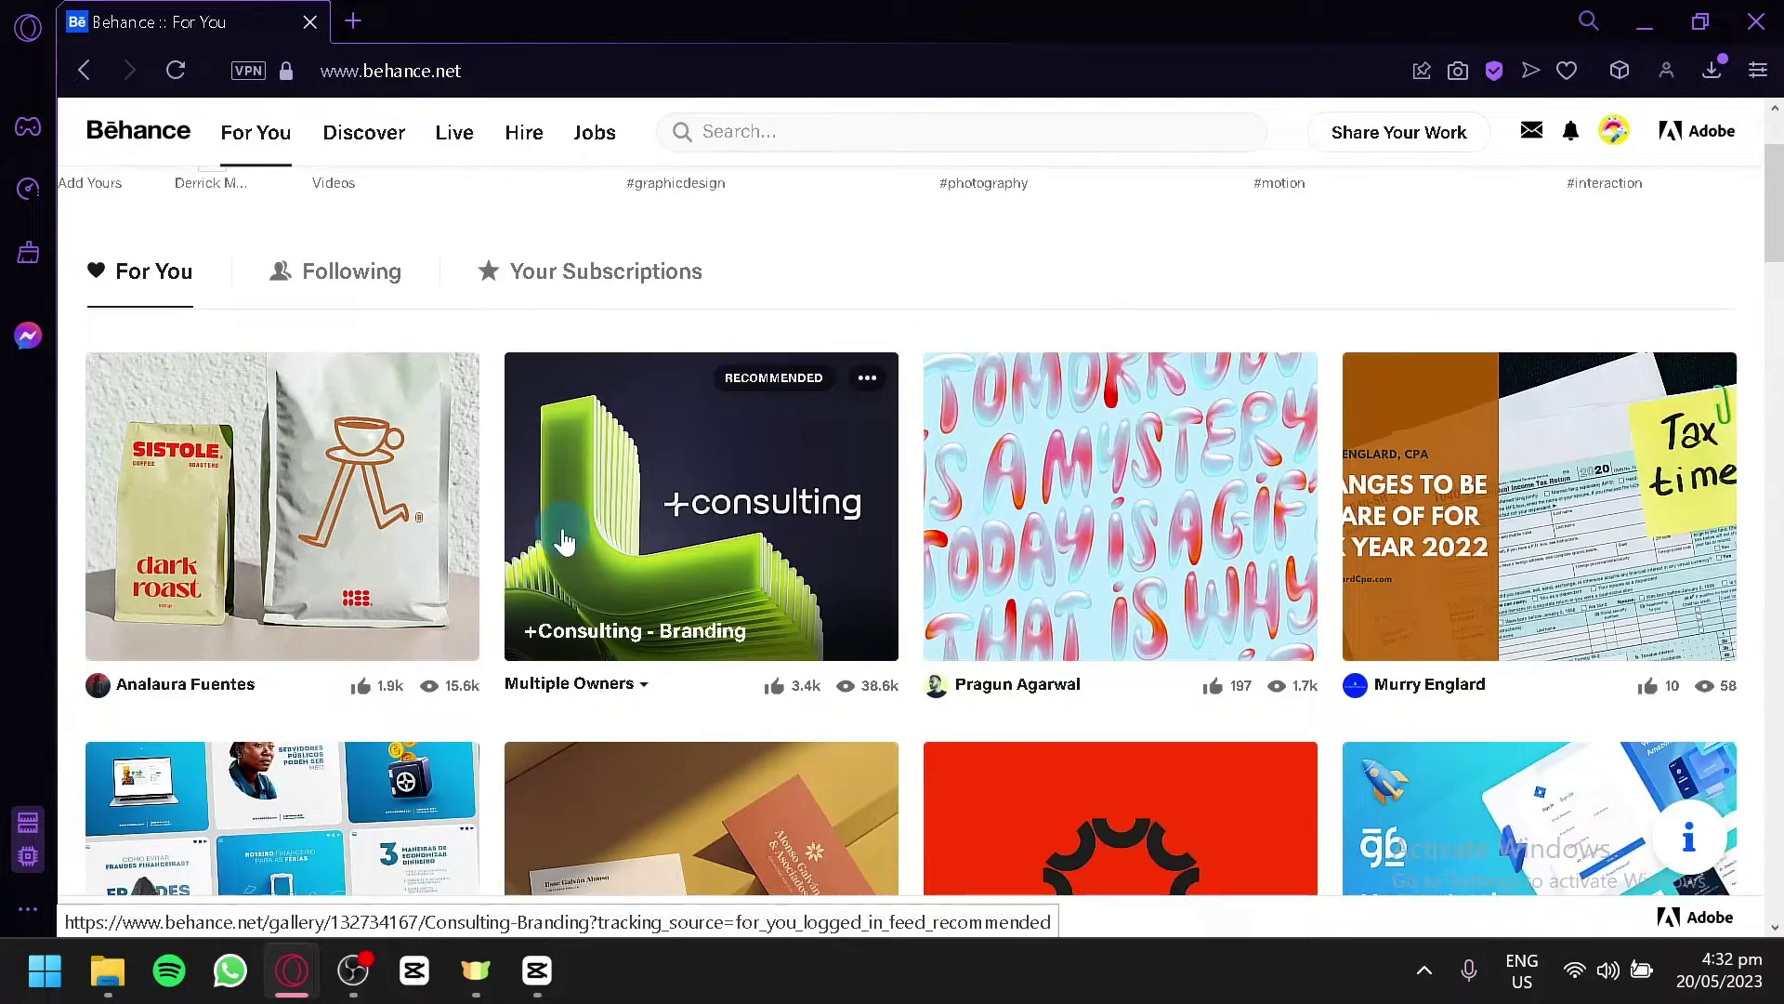
scroll(669, 510, "down", 7)
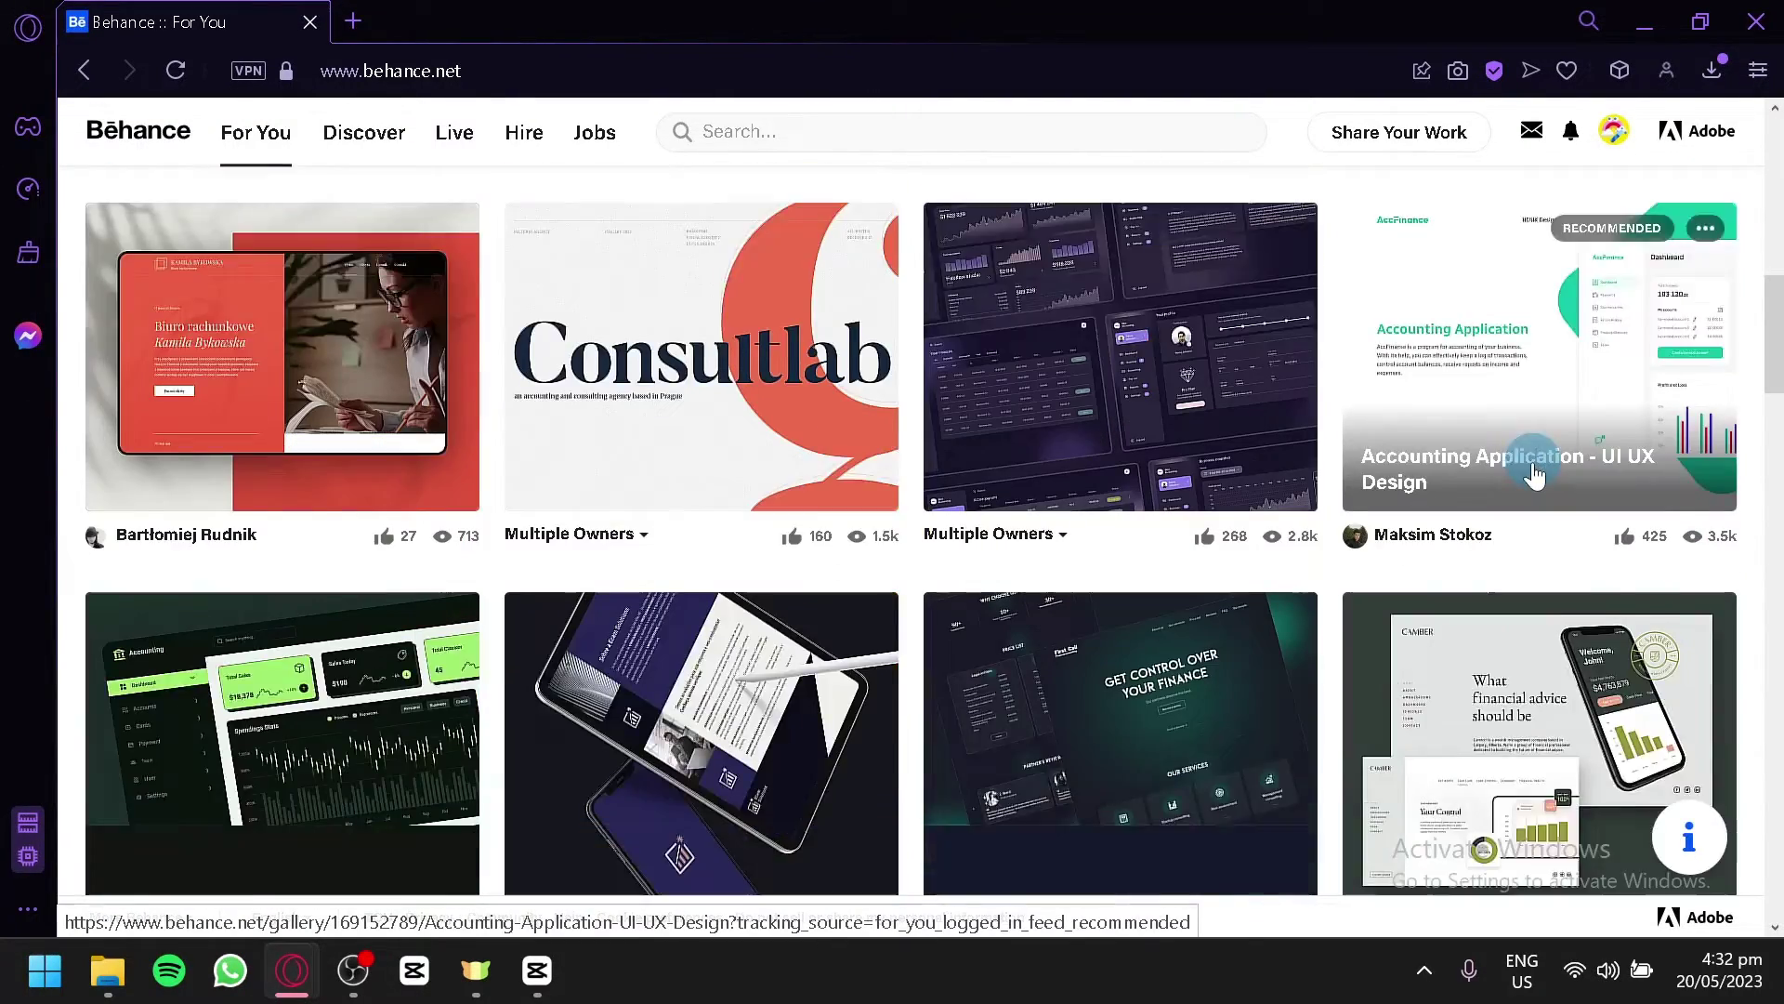
scroll(697, 465, "down", 2)
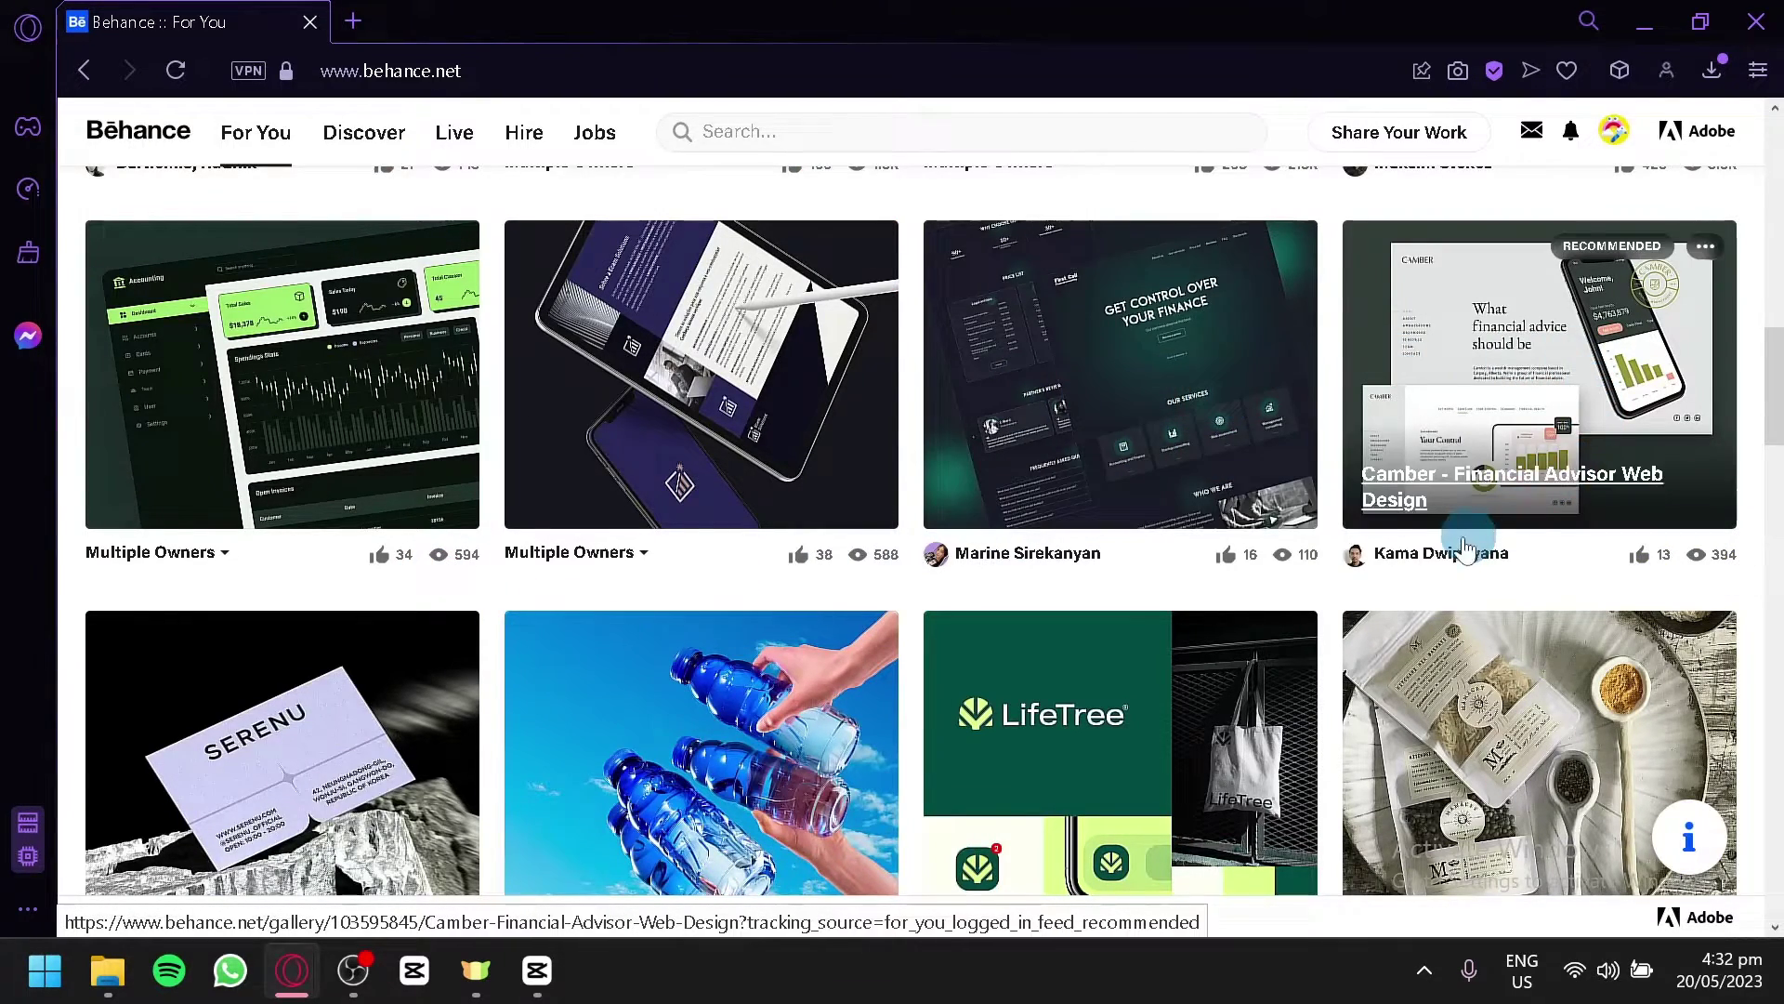
scroll(1164, 465, "down", 4)
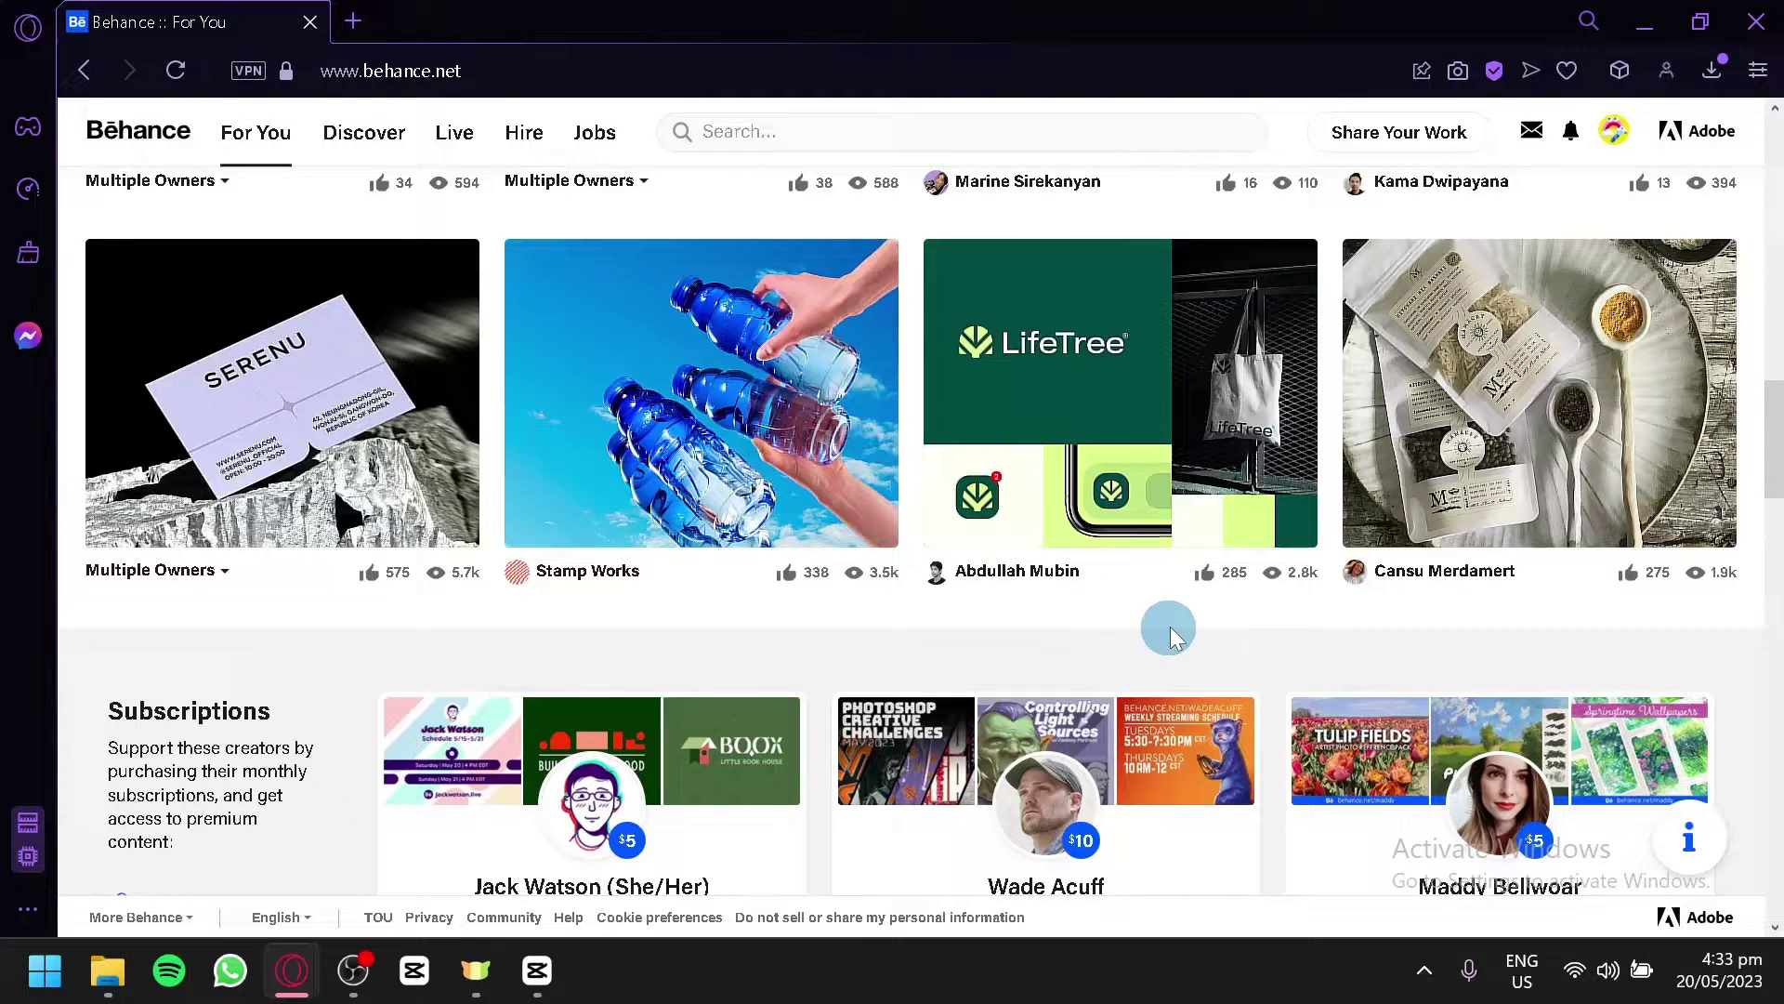
scroll(1143, 636, "down", 4)
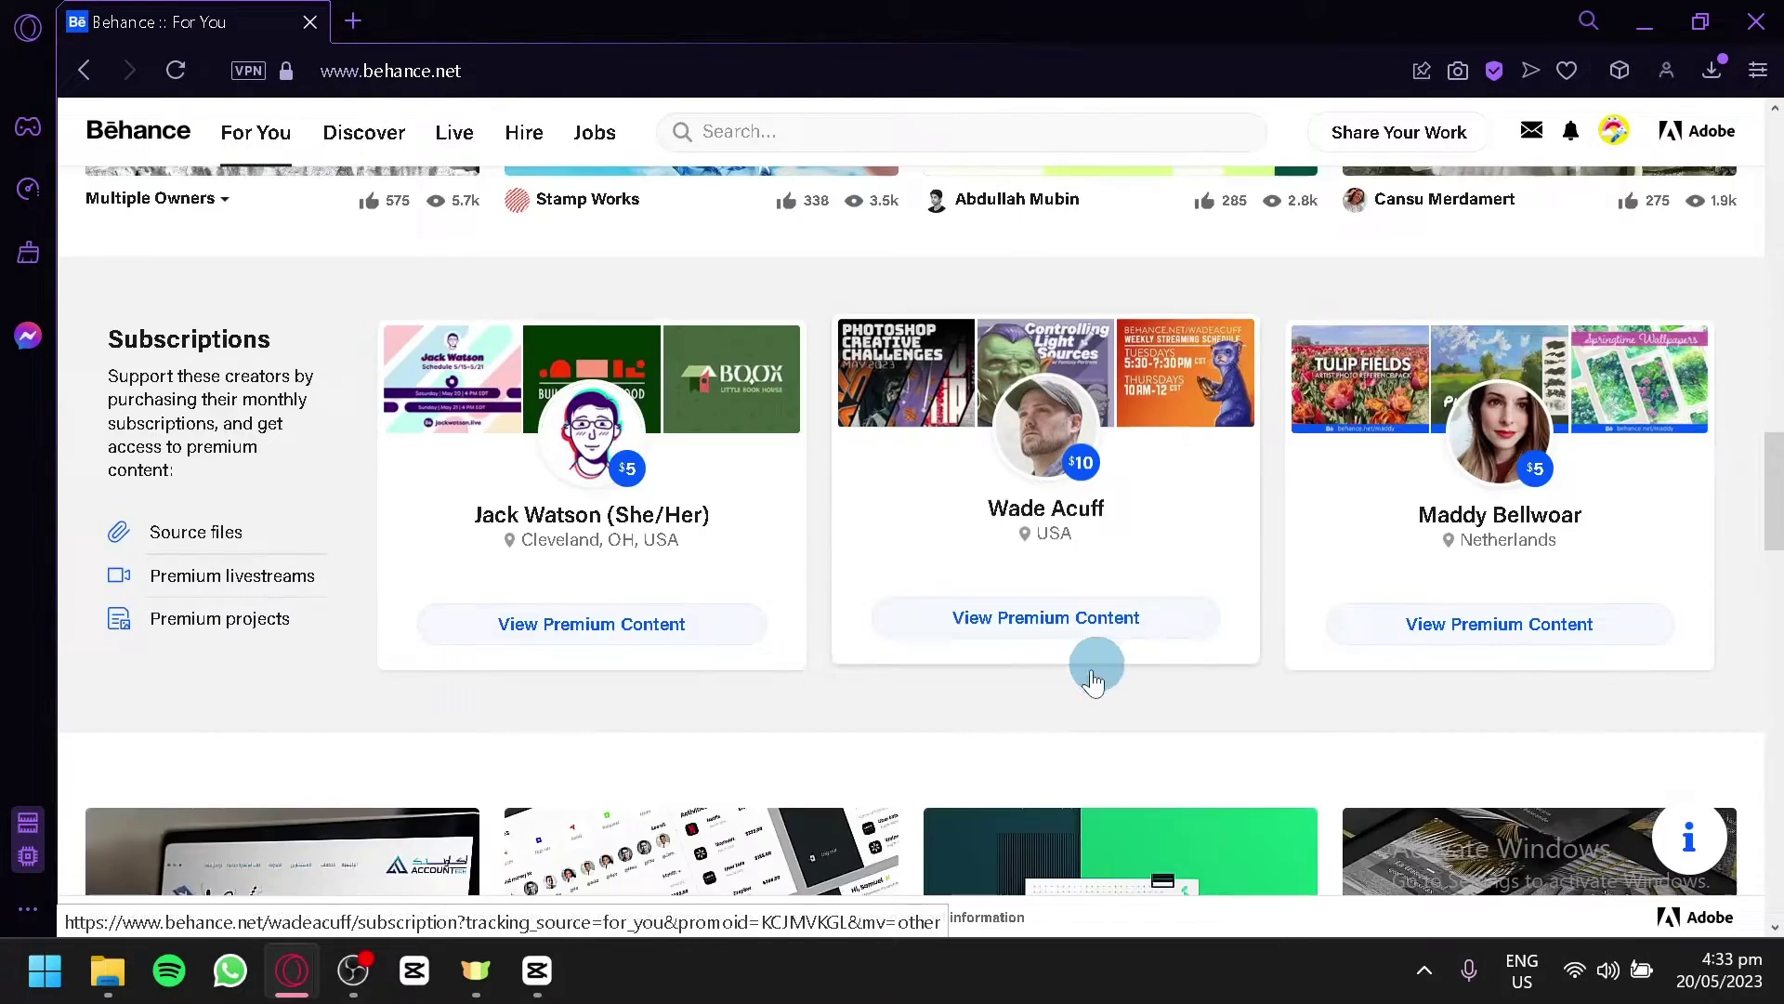
scroll(1069, 651, "down", 2)
scroll(534, 316, "up", 2)
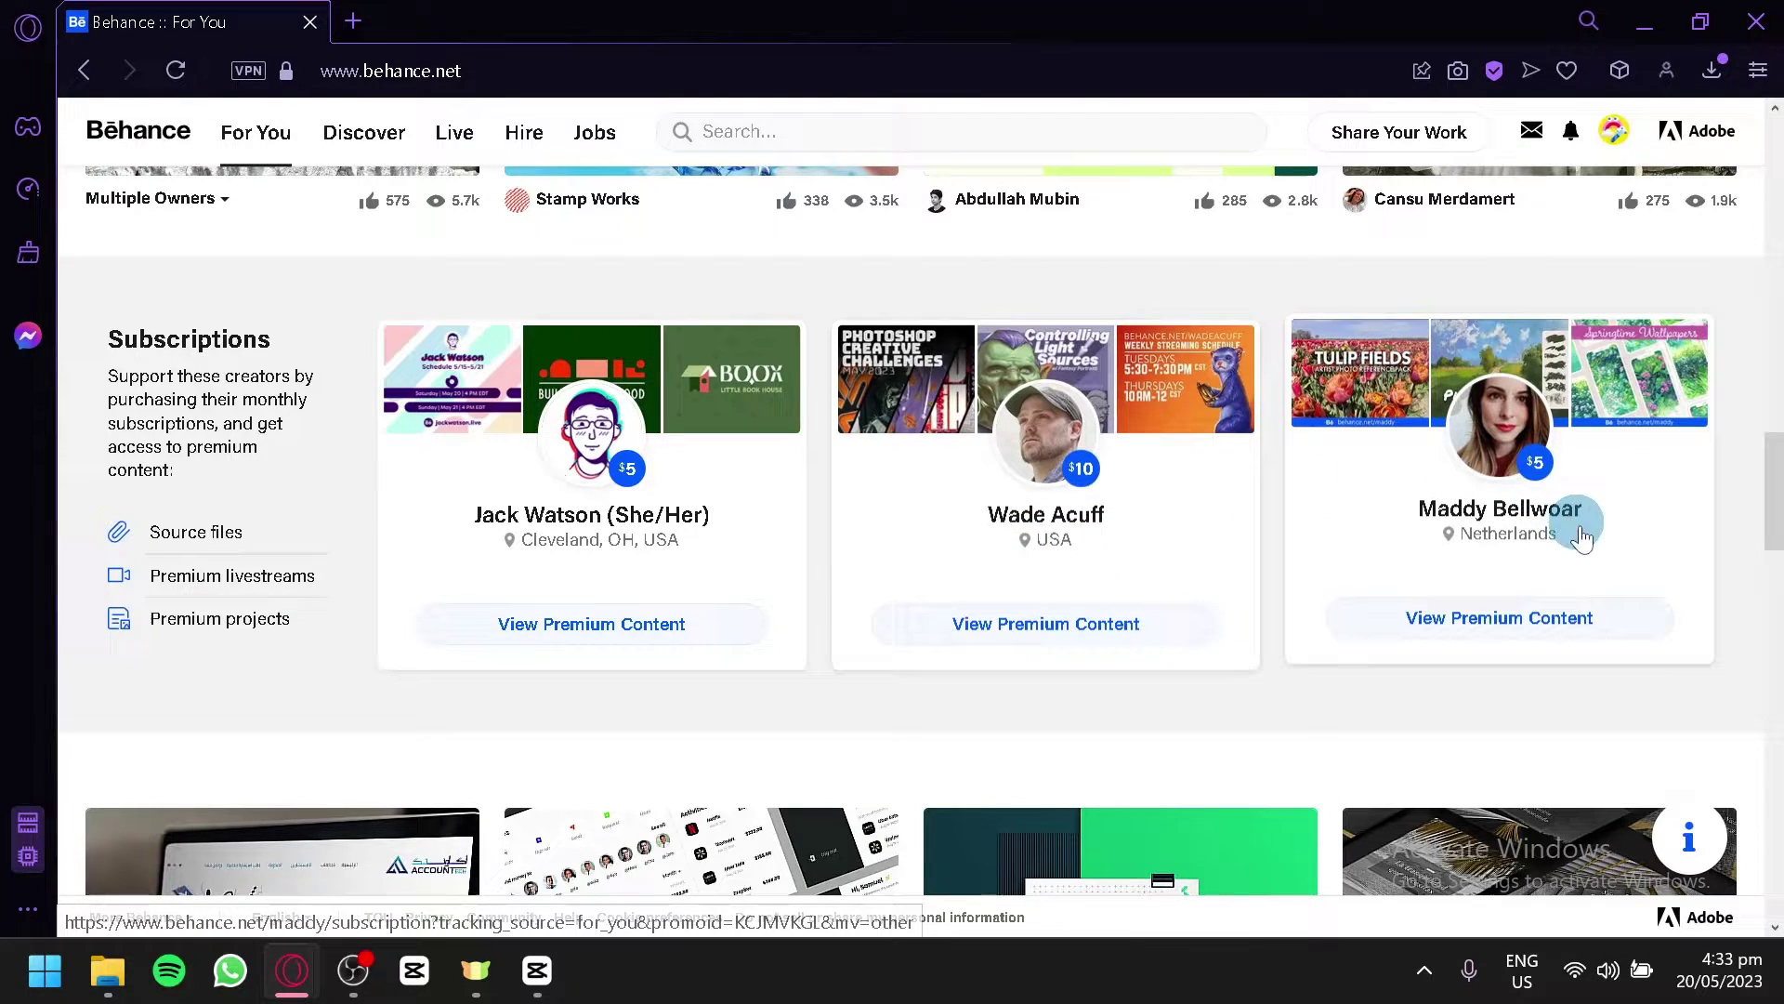
scroll(1506, 521, "down", 4)
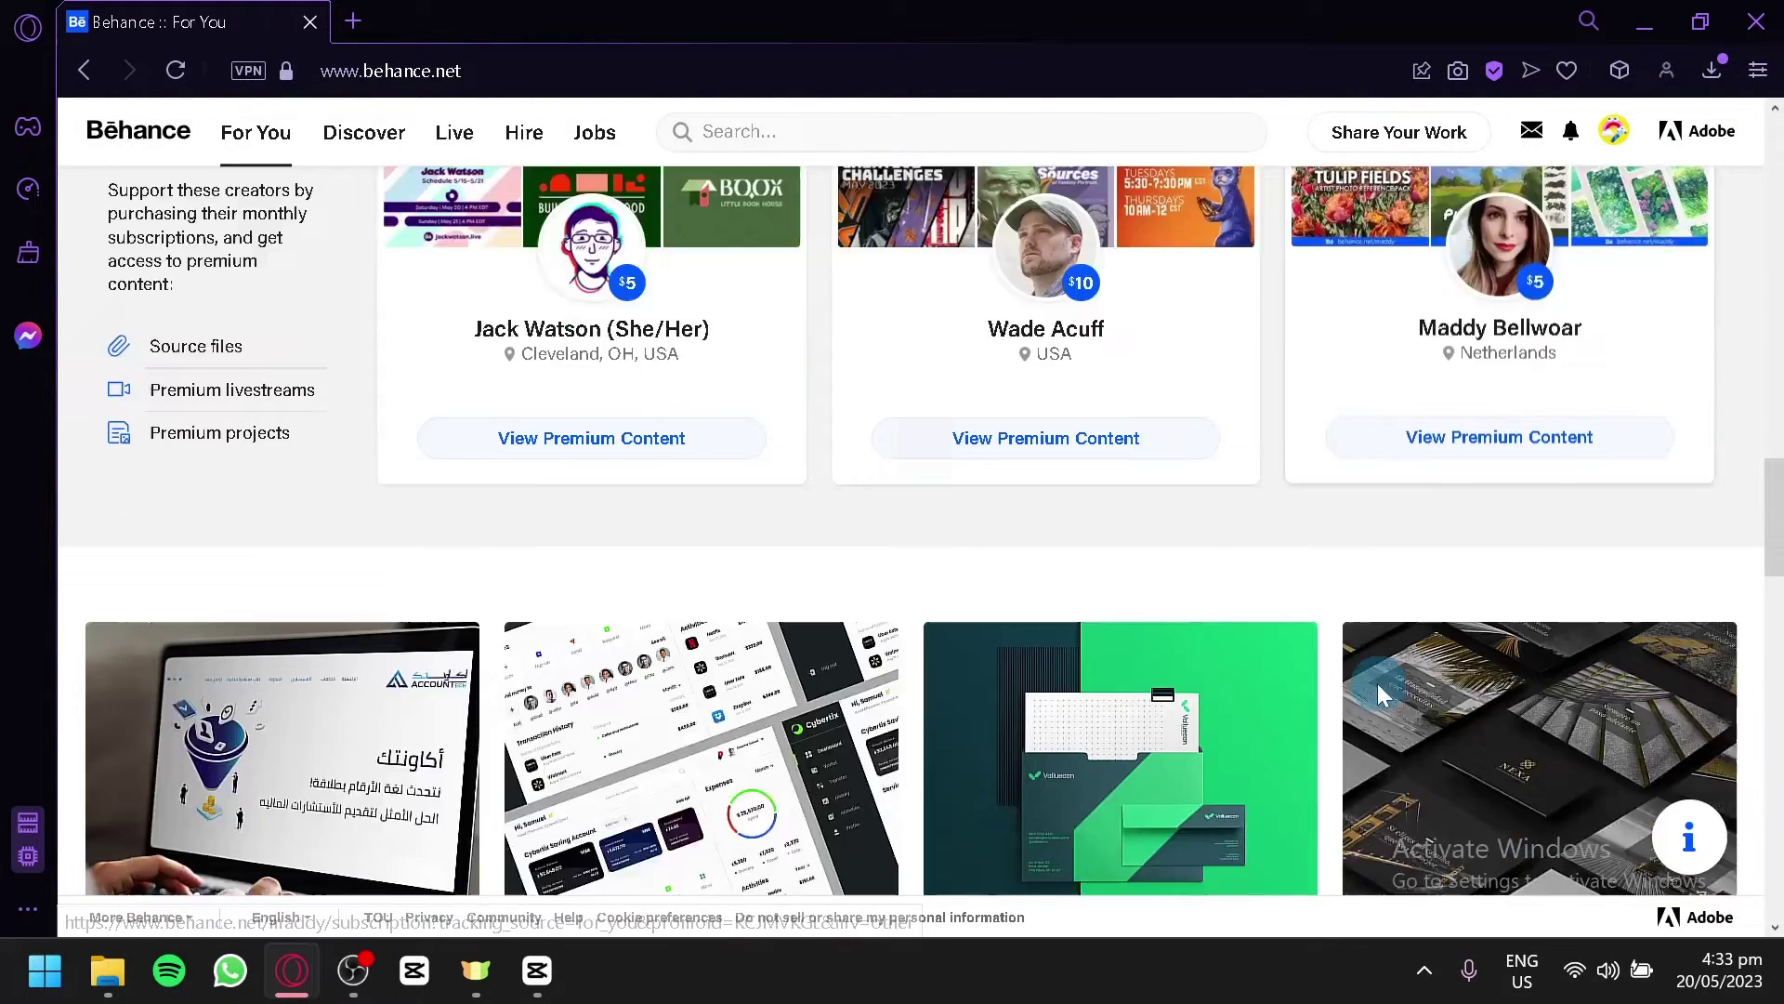
scroll(662, 520, "up", 4)
scroll(663, 521, "down", 14)
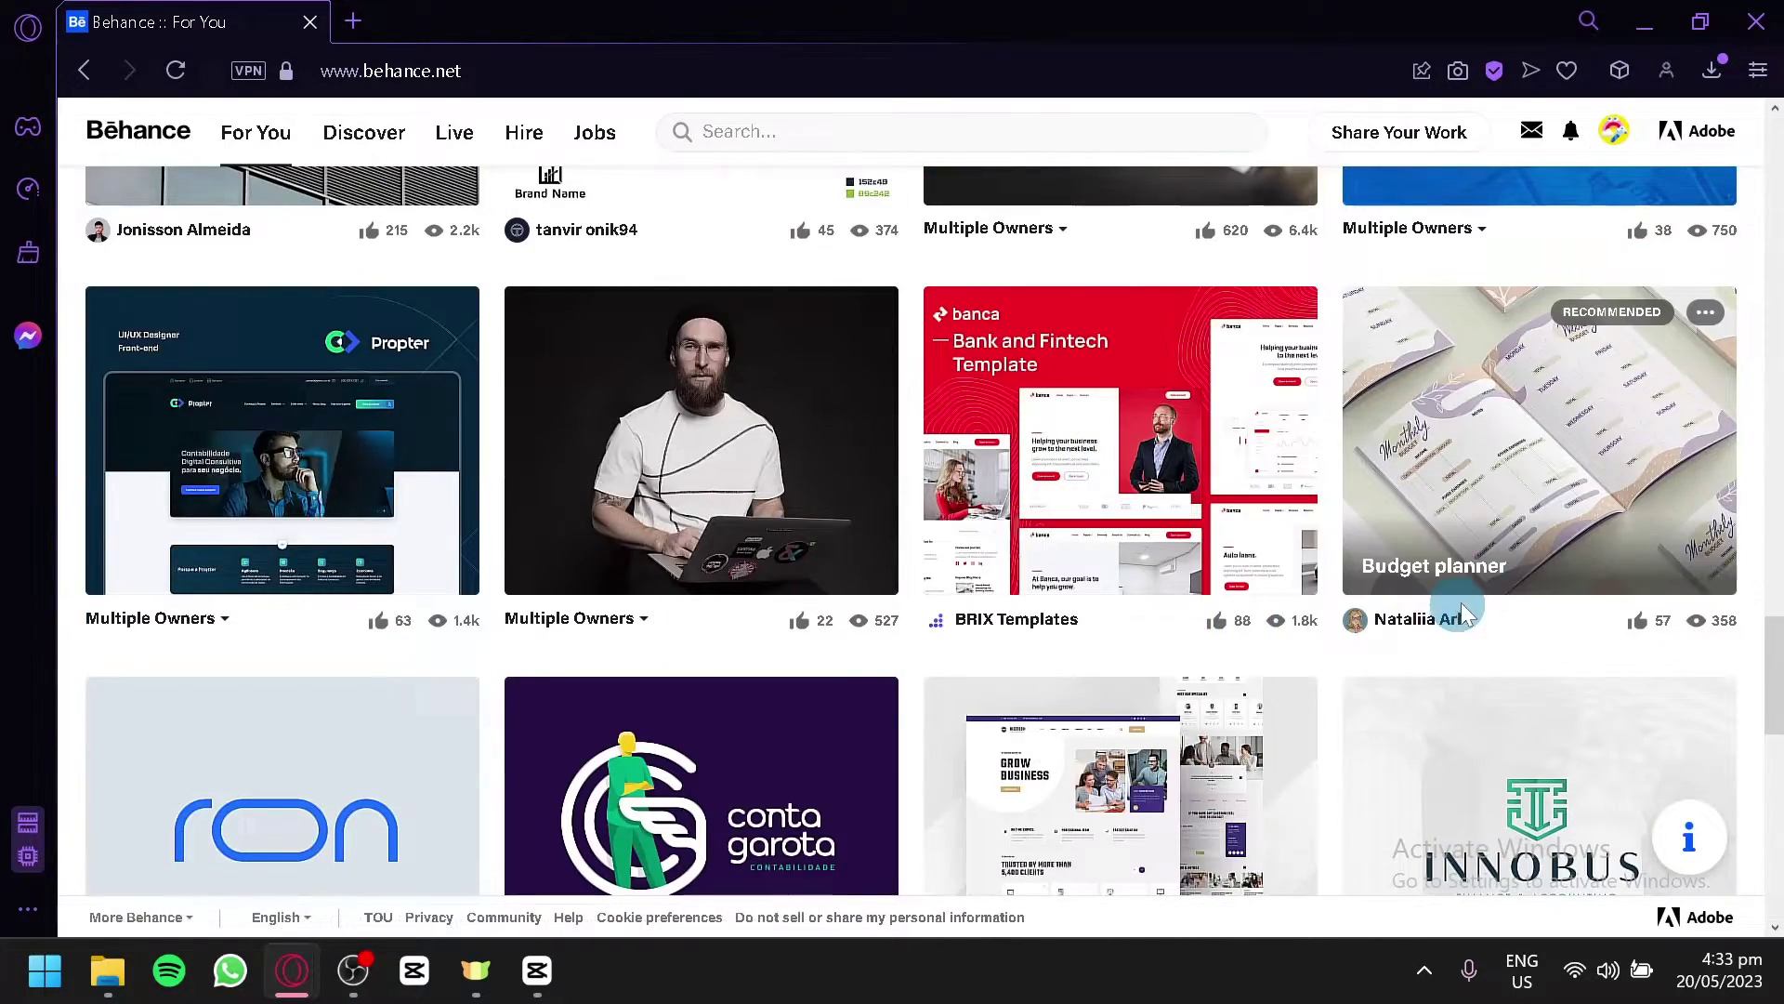
scroll(1552, 620, "down", 4)
scroll(1552, 621, "down", 4)
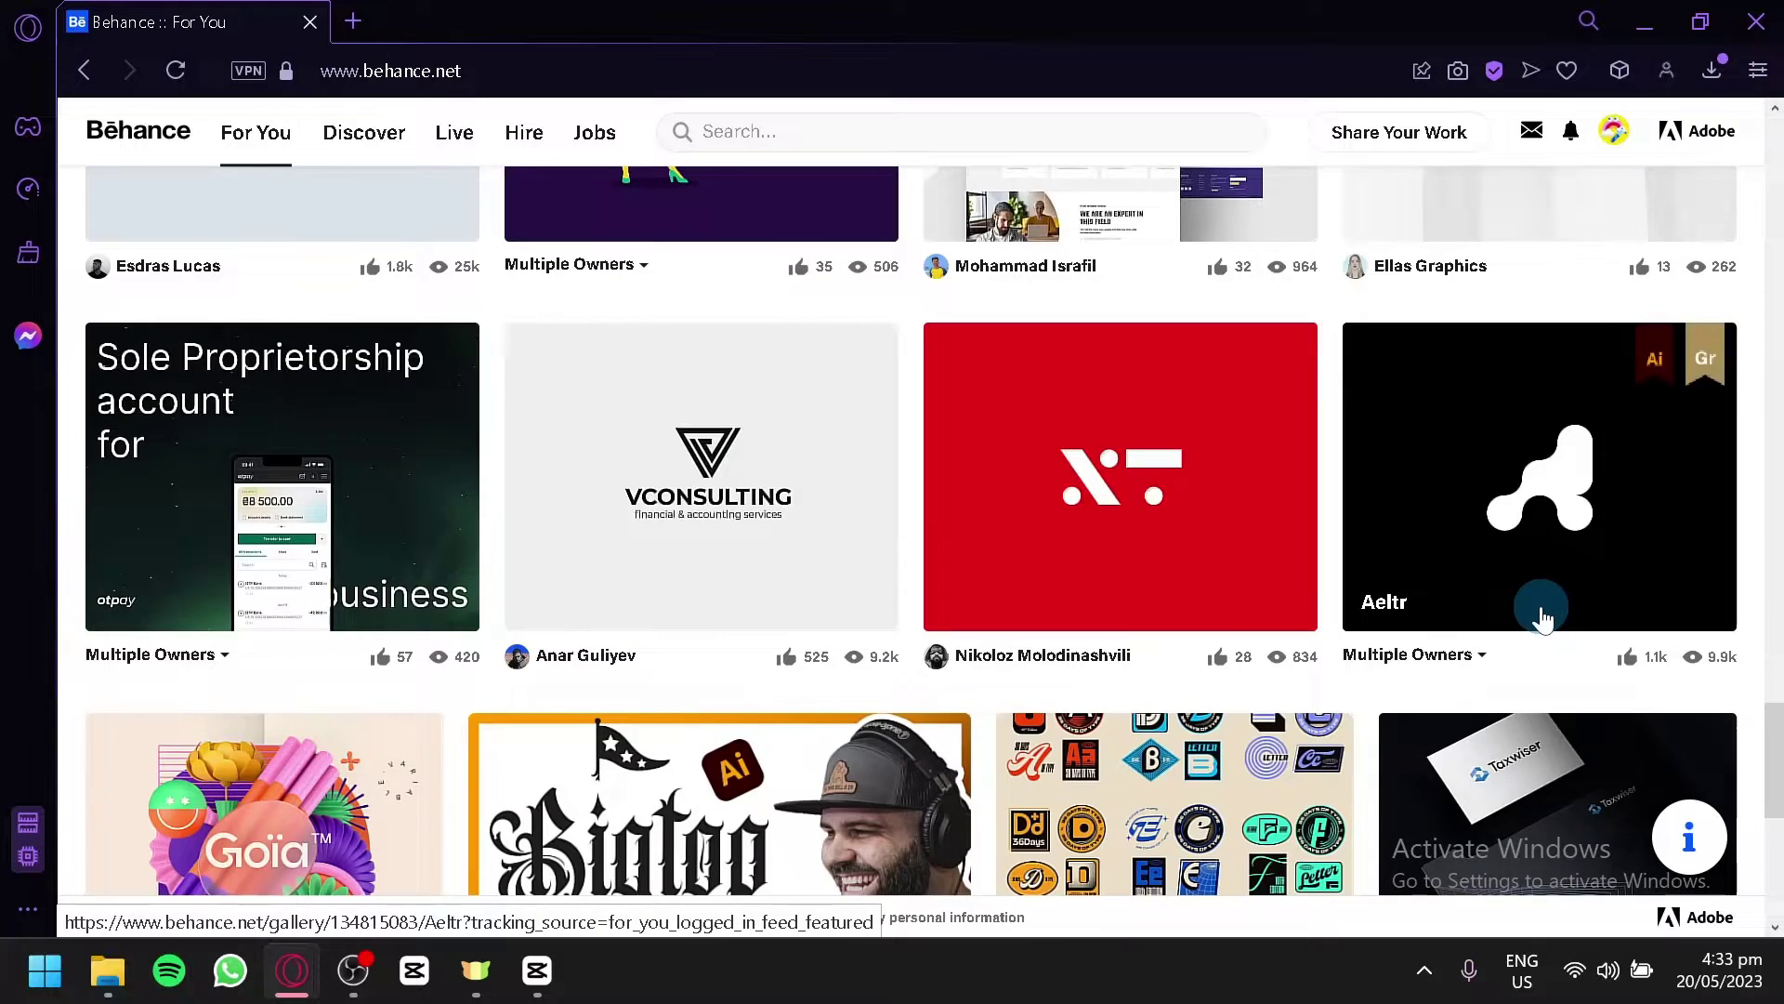
scroll(1541, 618, "down", 2)
scroll(1541, 618, "up", 2)
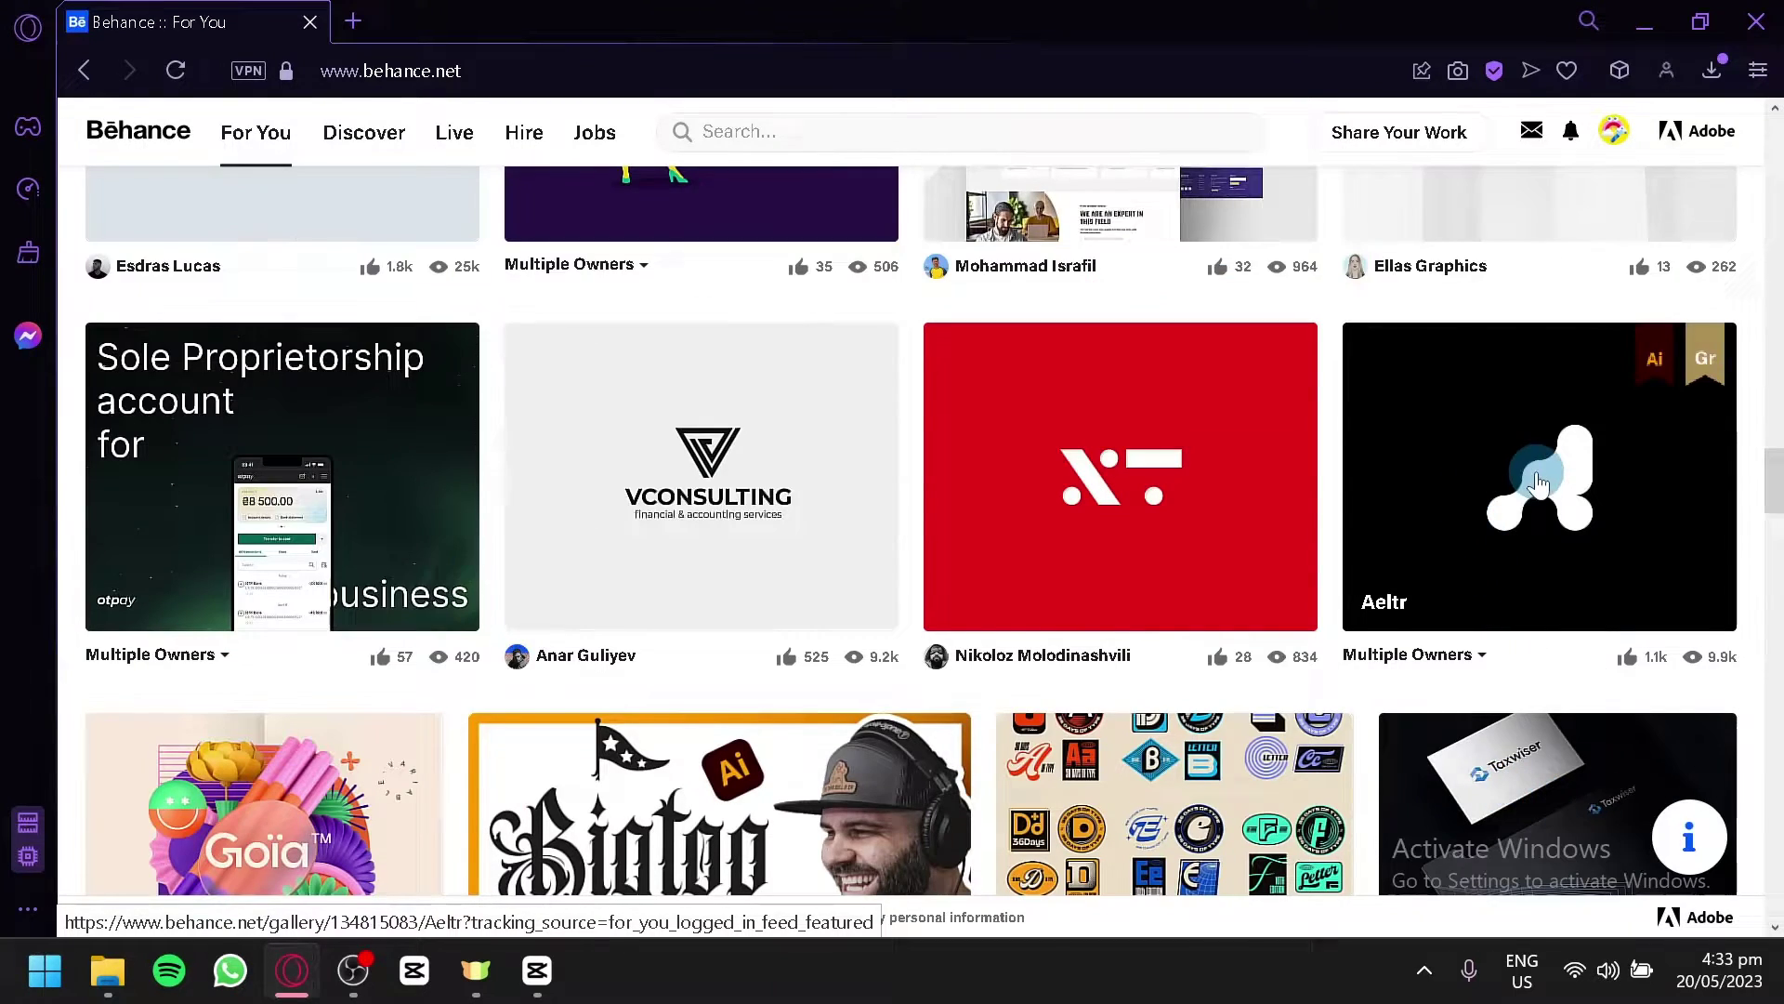
scroll(279, 558, "down", 12)
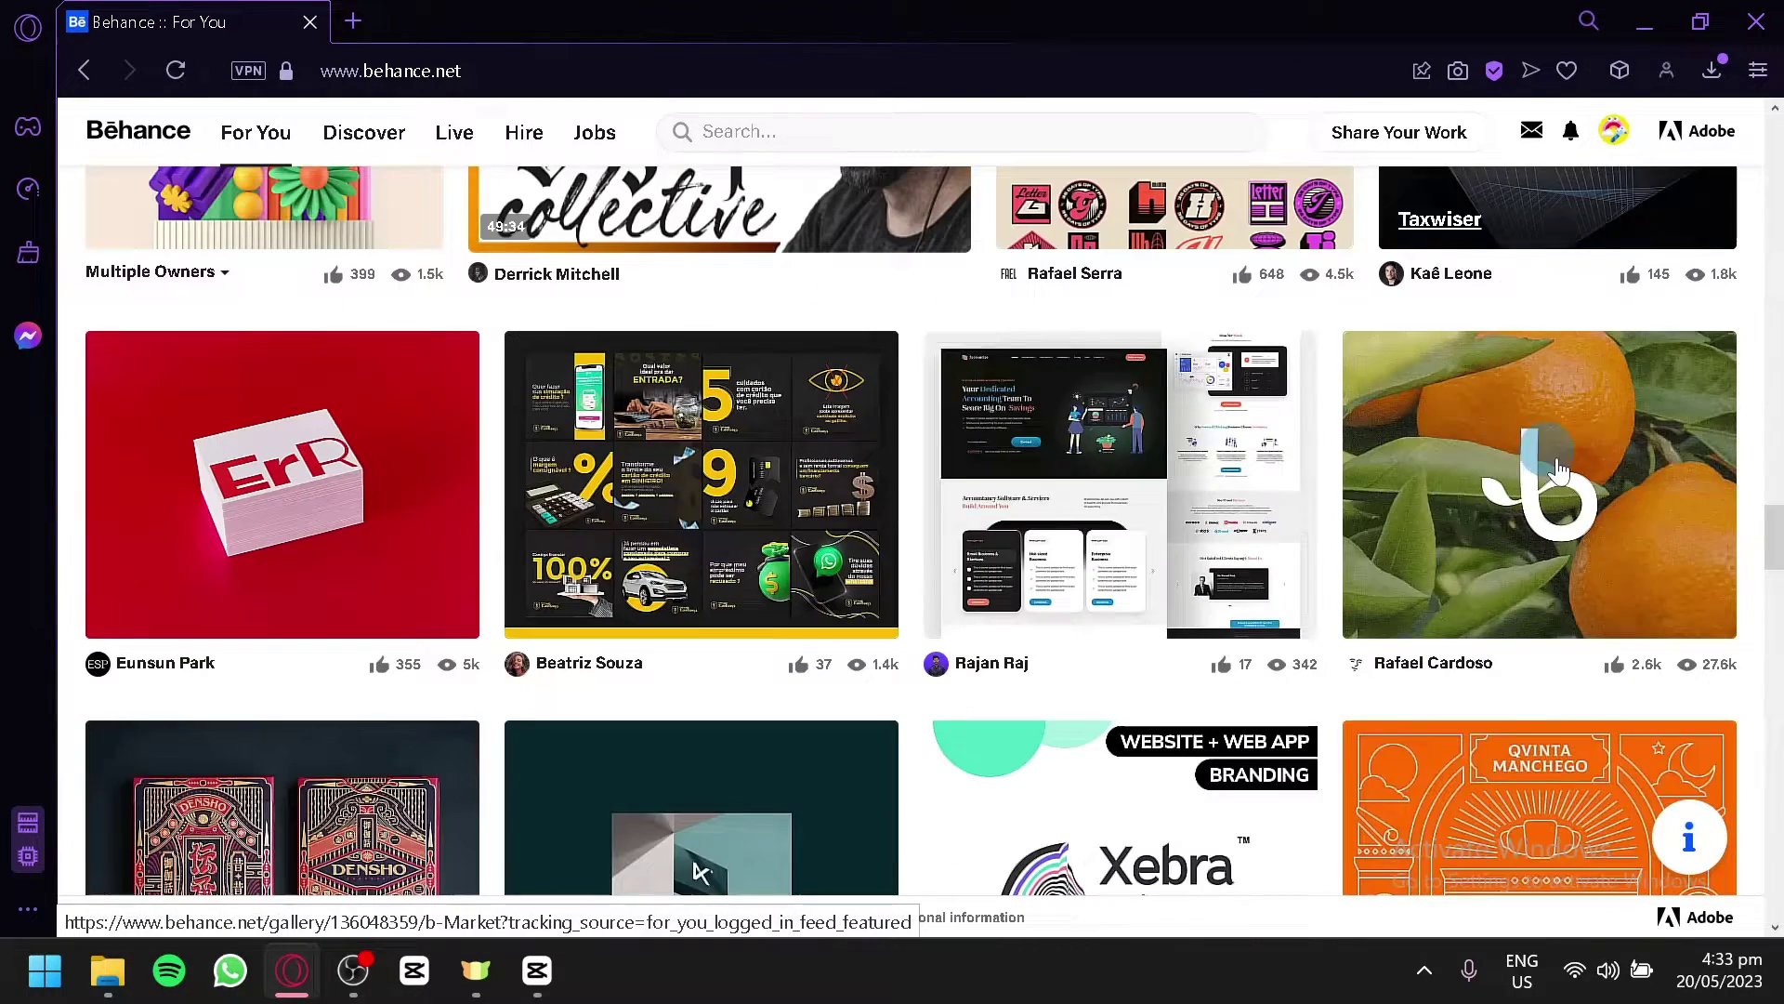
scroll(1487, 665, "down", 4)
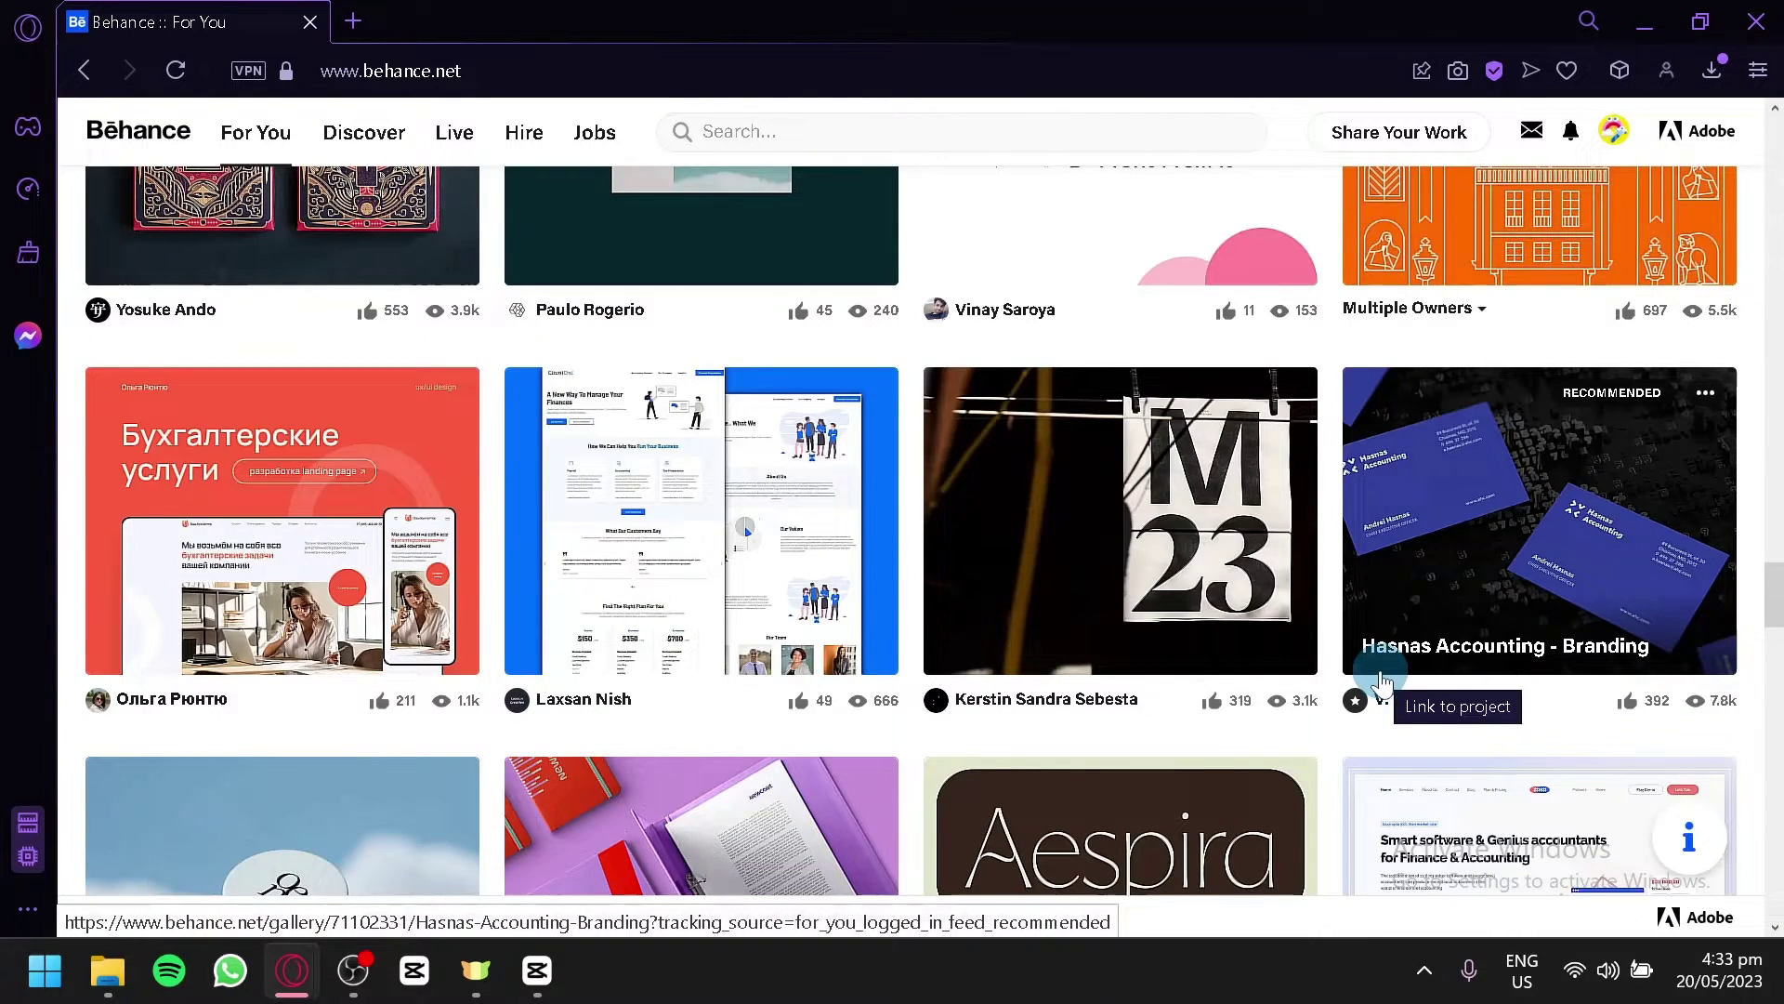
scroll(1382, 683, "down", 6)
scroll(1382, 684, "down", 2)
scroll(1382, 683, "down", 4)
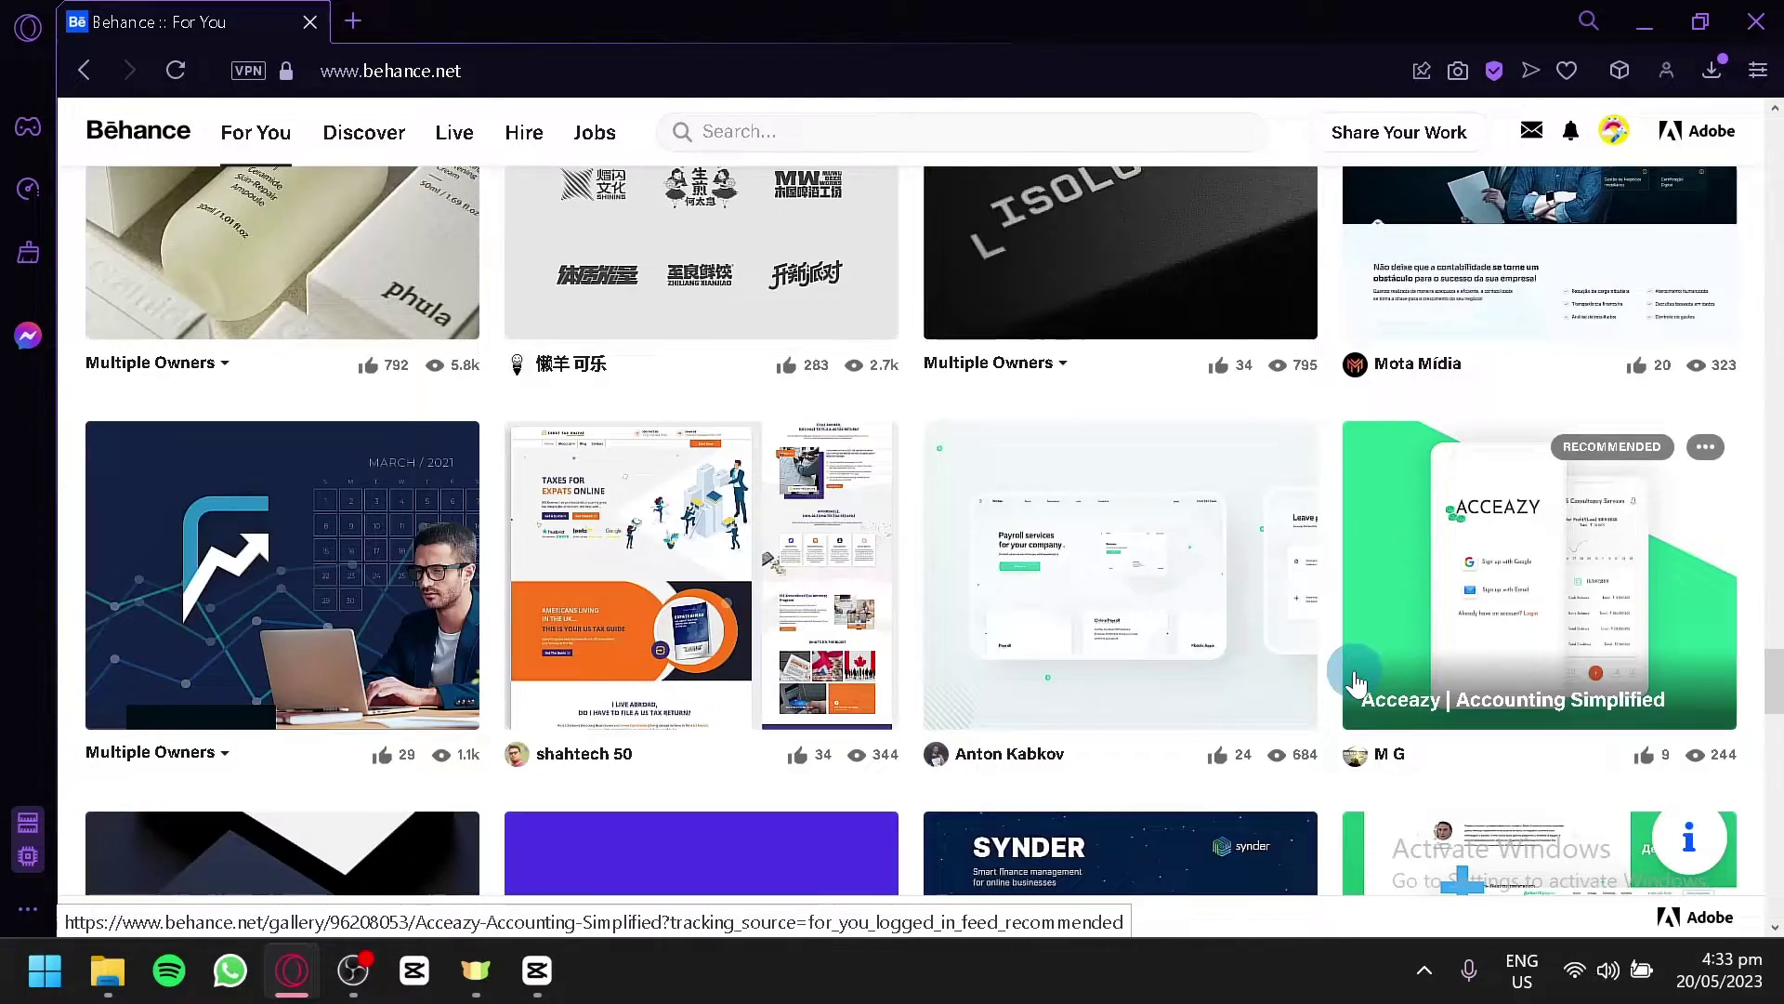
scroll(1208, 706, "up", 2)
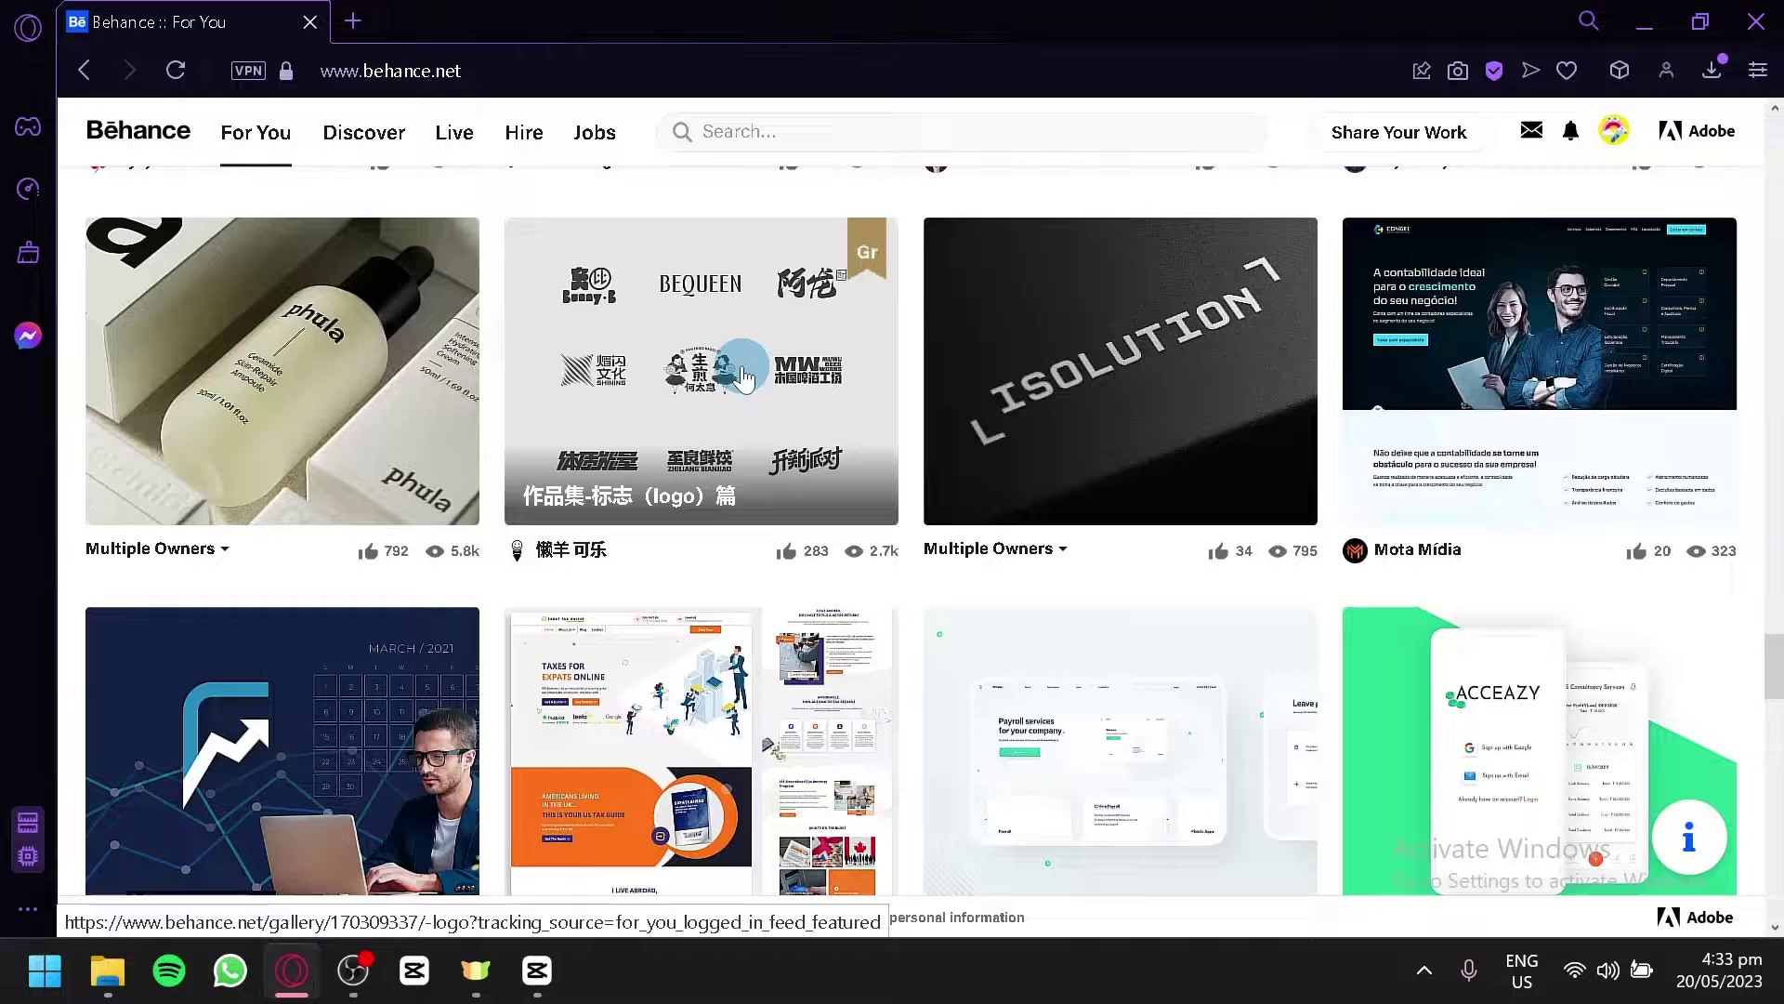
left_click(665, 381)
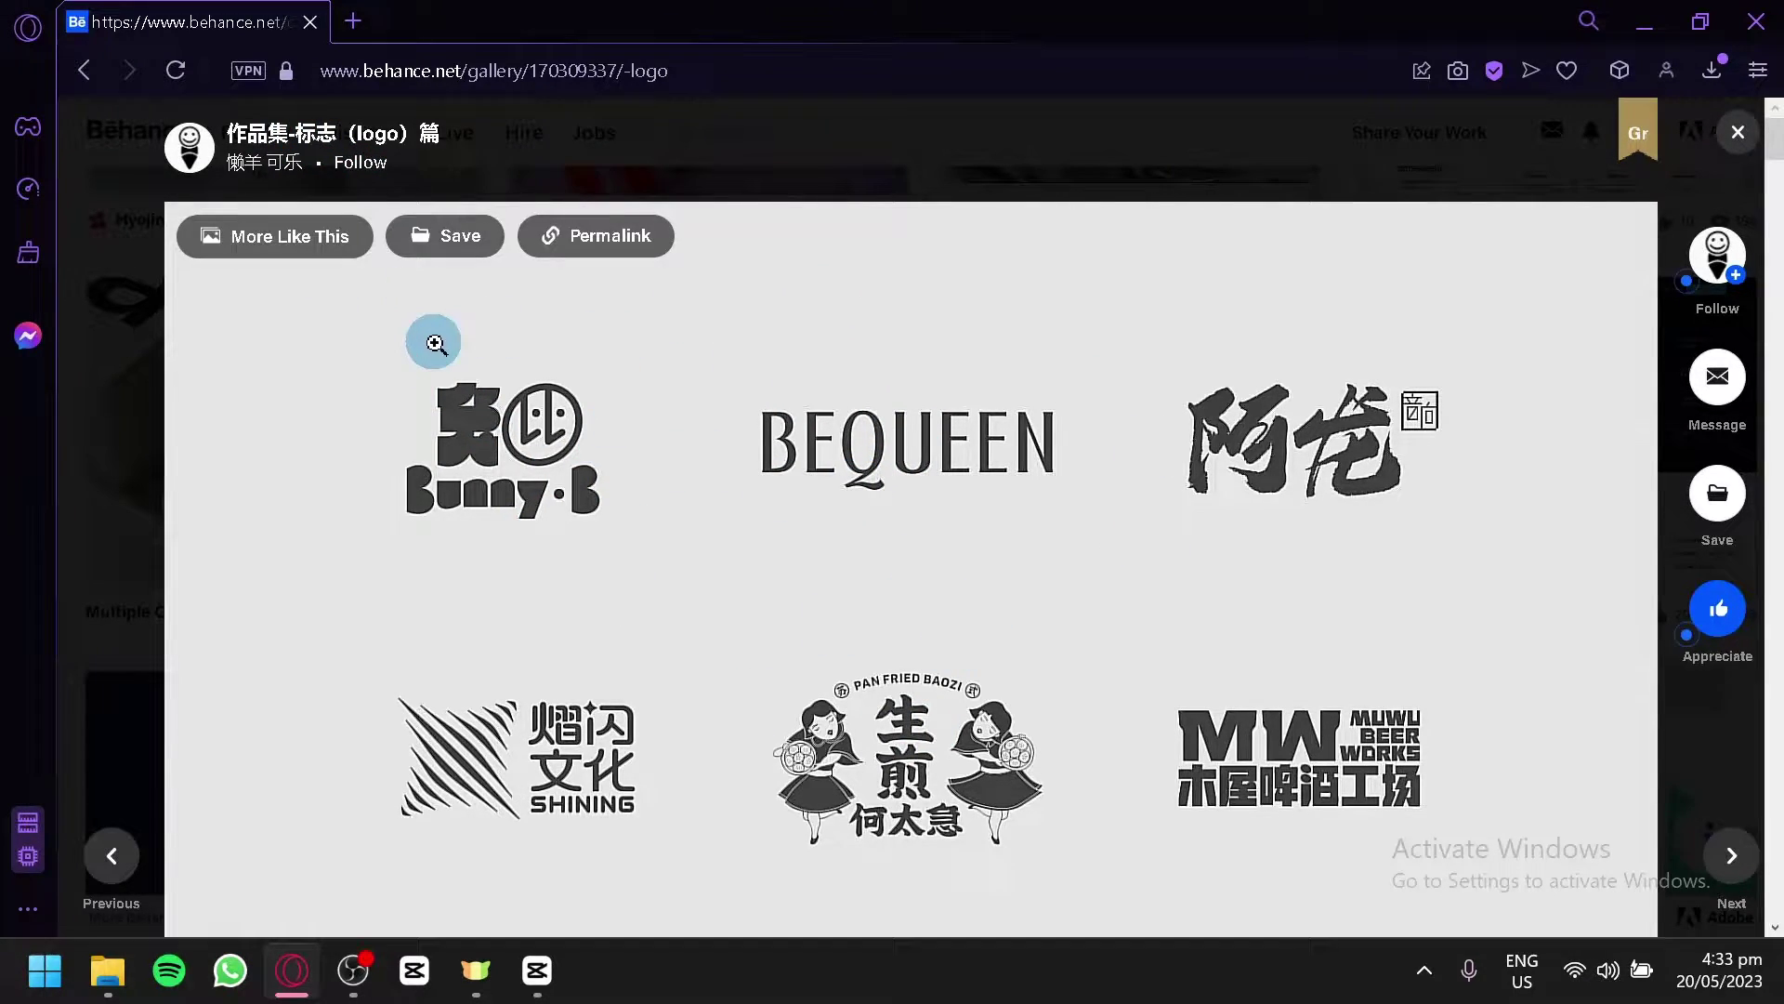
scroll(1013, 410, "down", 5)
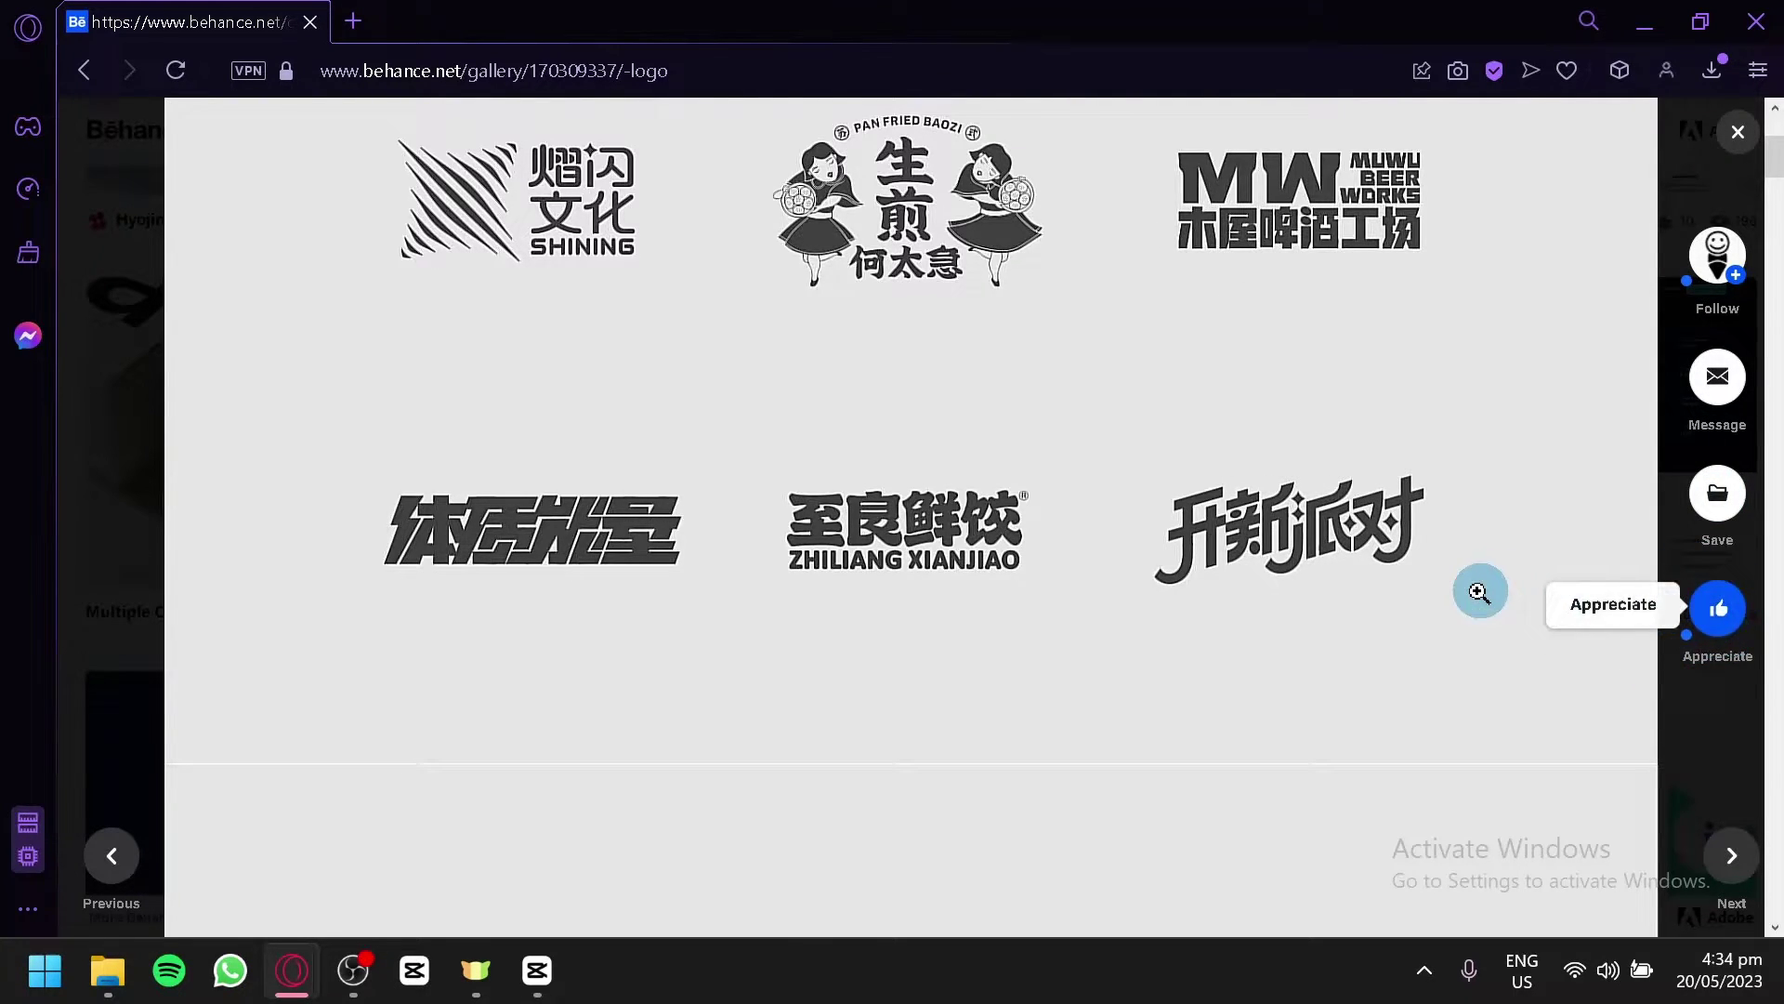
scroll(1477, 589, "up", 5)
scroll(1103, 626, "down", 2)
scroll(1305, 660, "down", 10)
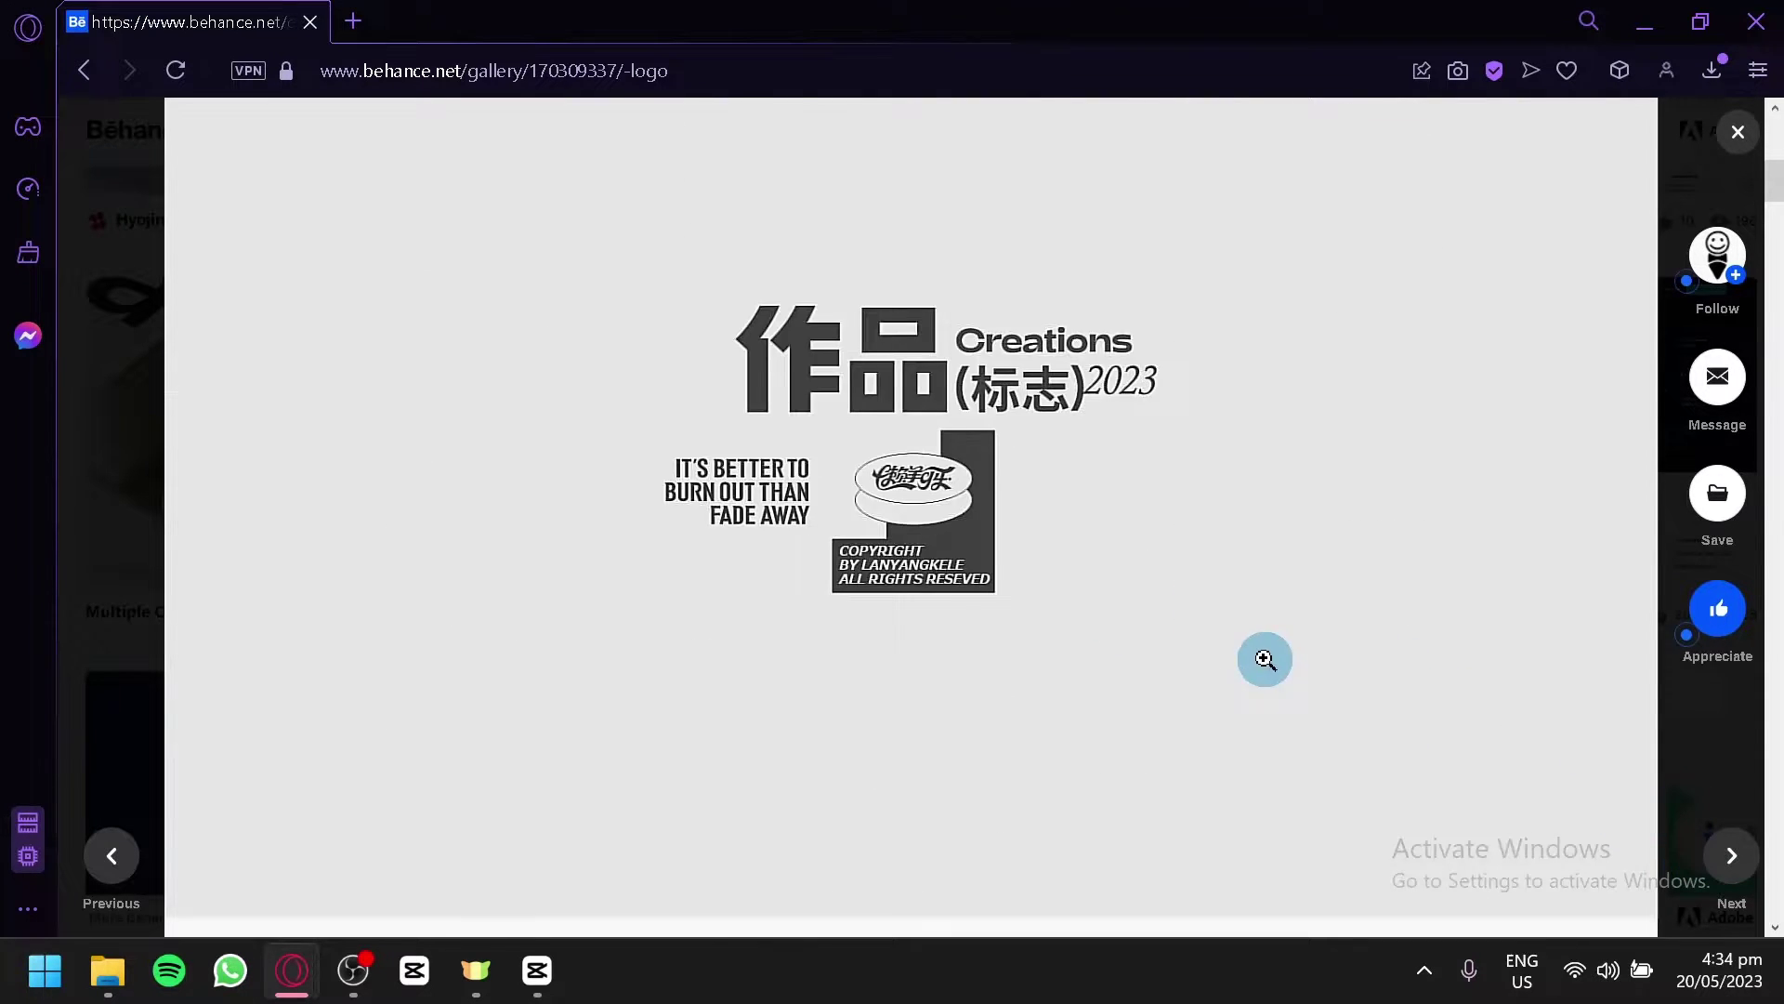
left_click(1298, 610)
left_click(1305, 602)
scroll(1305, 602, "down", 15)
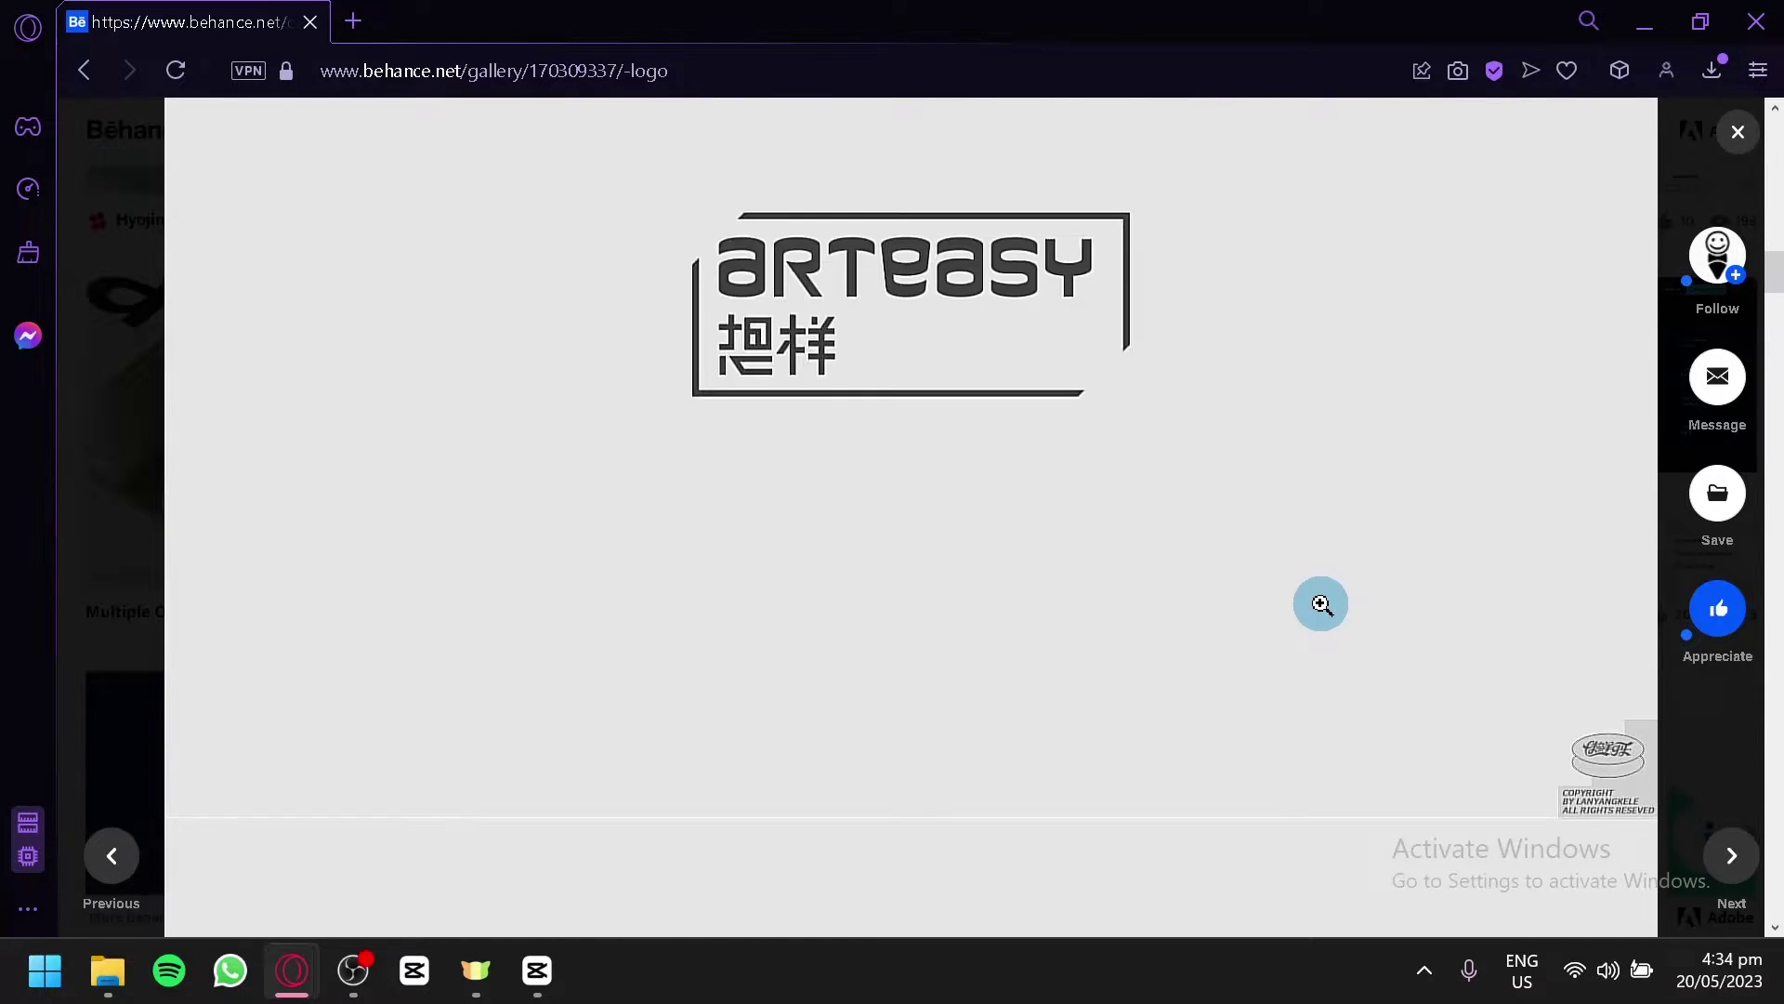
scroll(1309, 613, "down", 5)
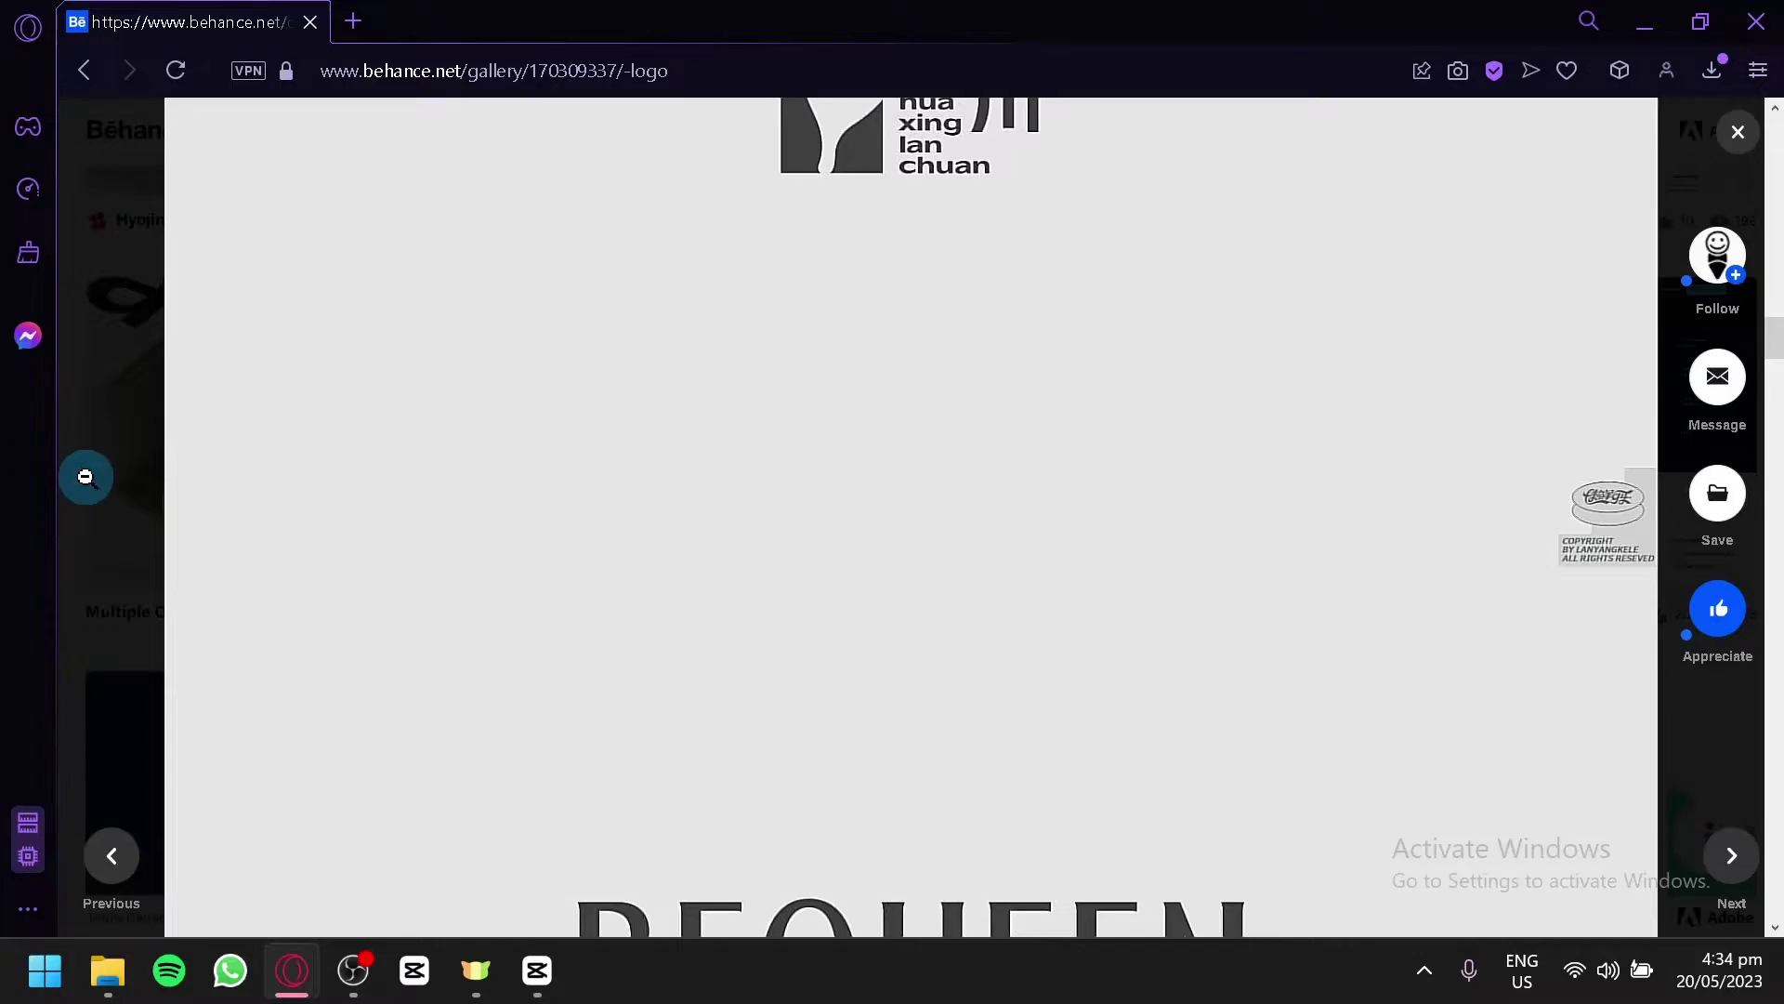
left_click(84, 484)
Browse the Kount project's images in the lightbox, then close it to return to the For You feed
scroll(261, 437, "down", 6)
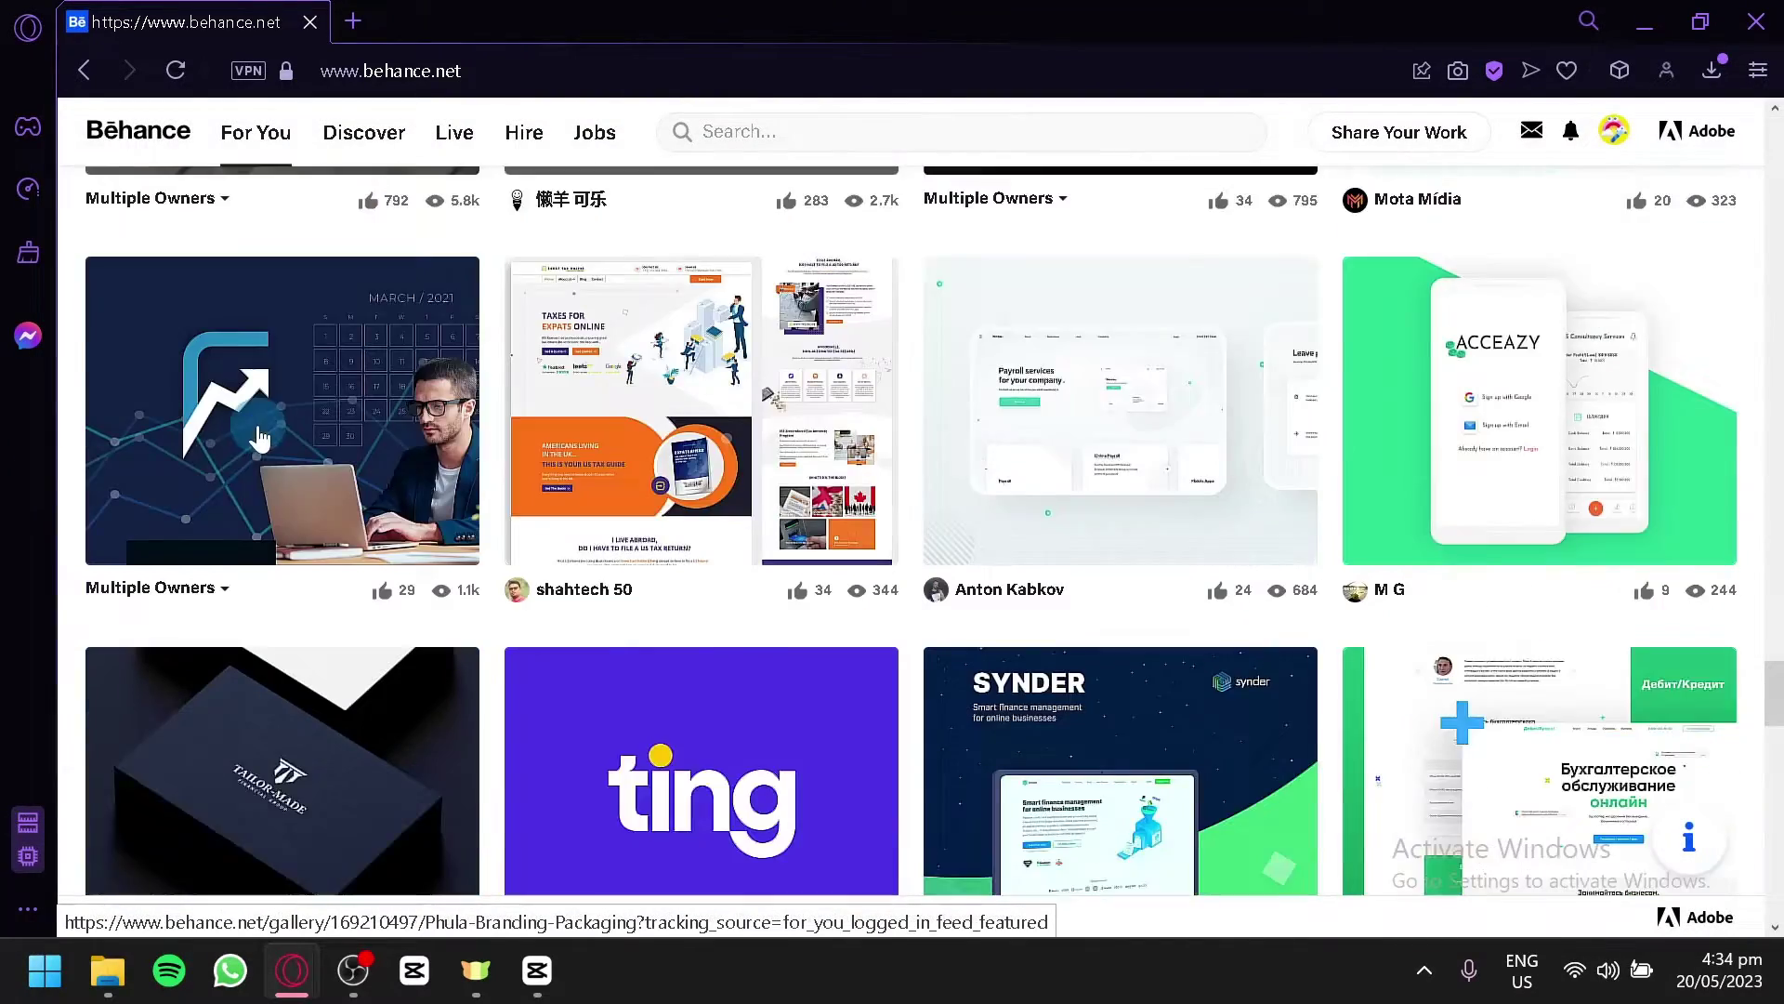
scroll(310, 399, "up", 8)
scroll(786, 608, "up", 3)
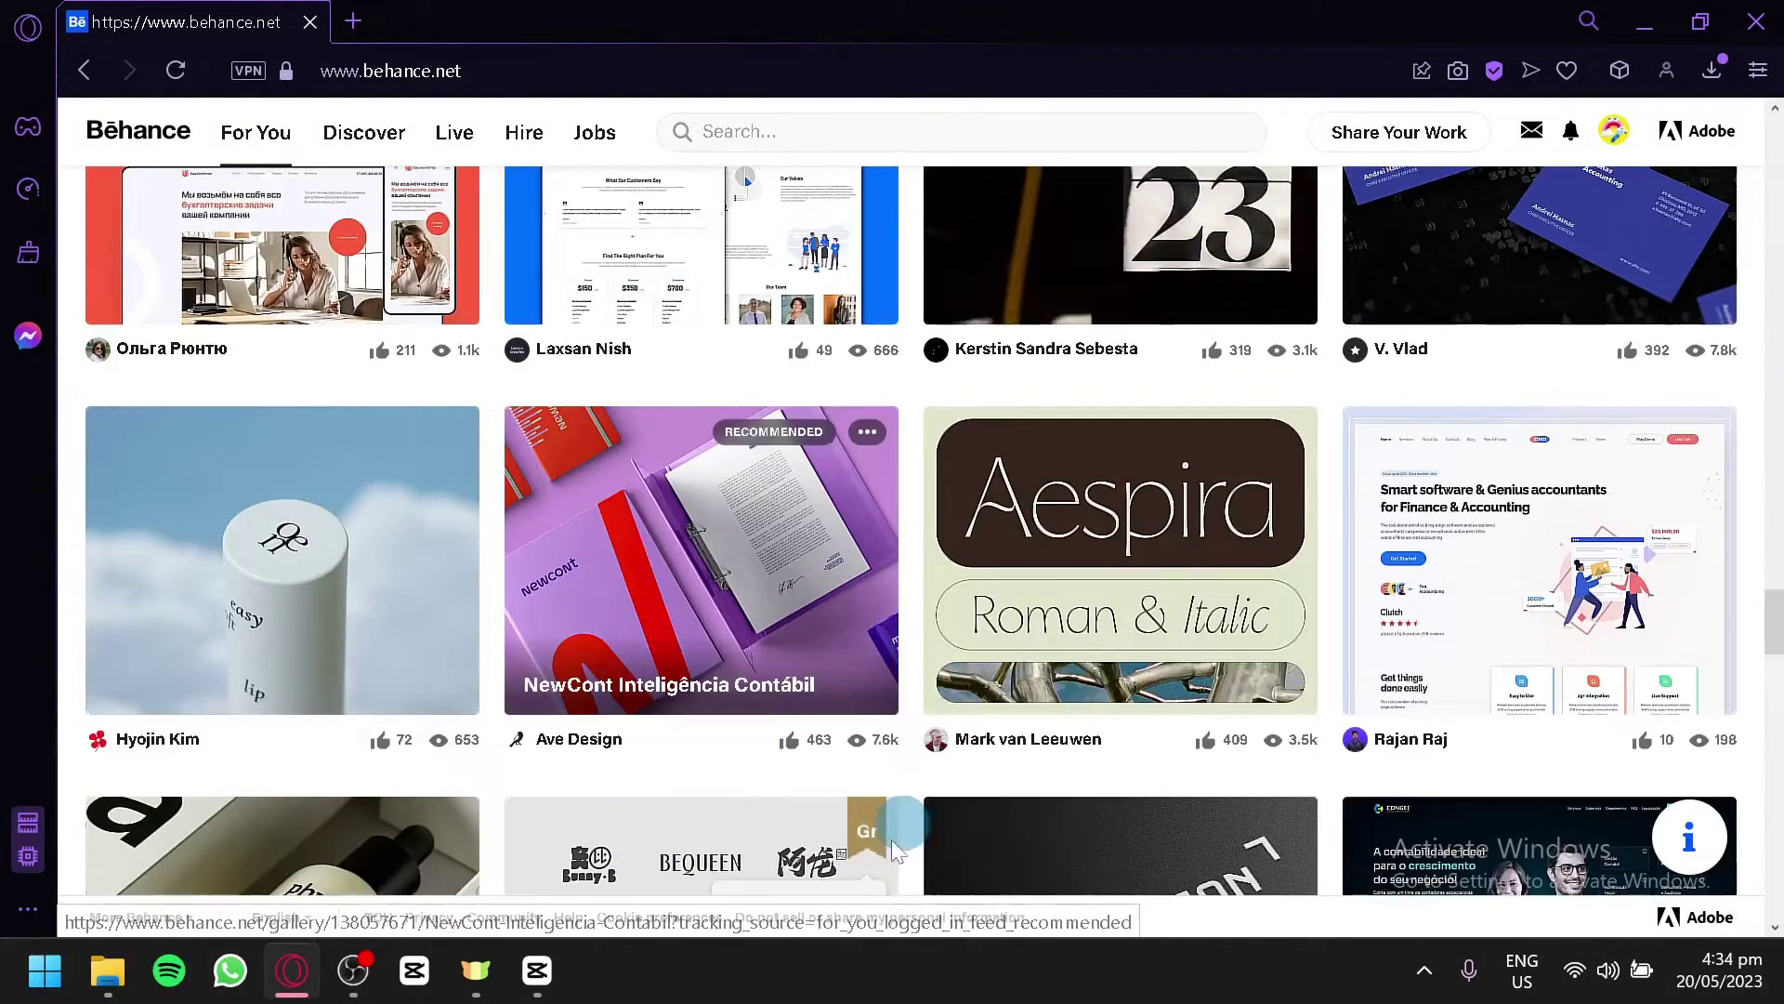
scroll(786, 558, "down", 10)
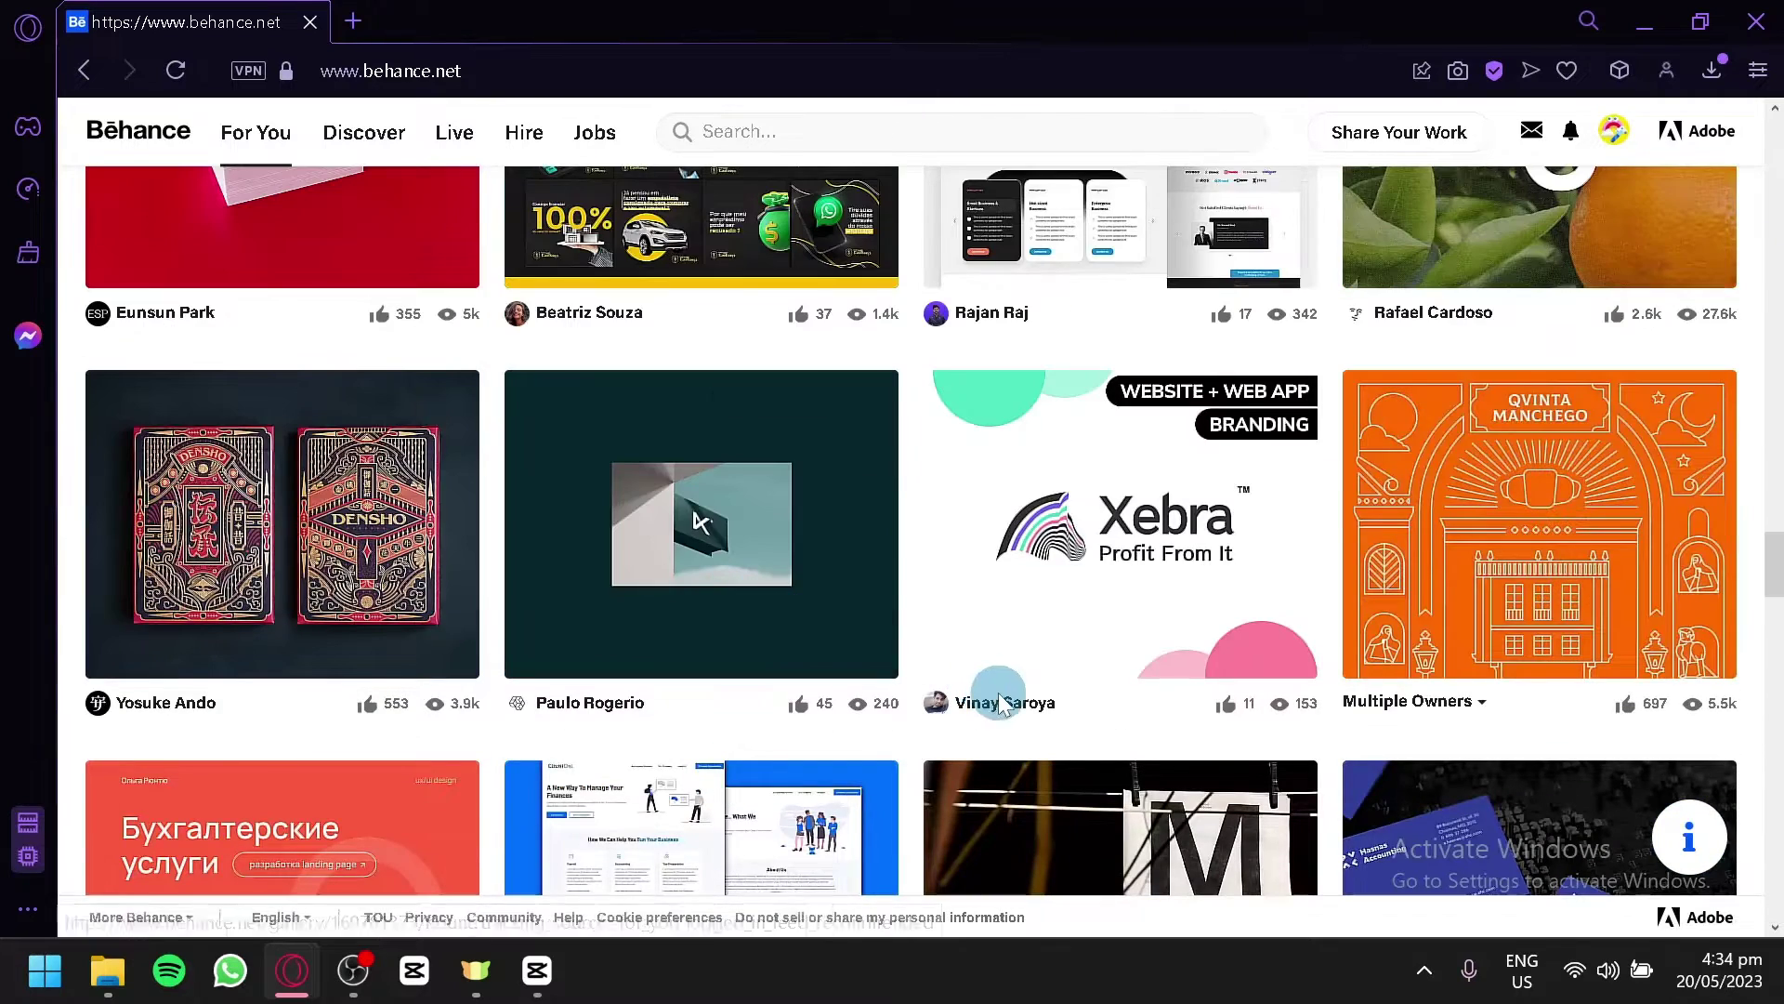
left_click(781, 545)
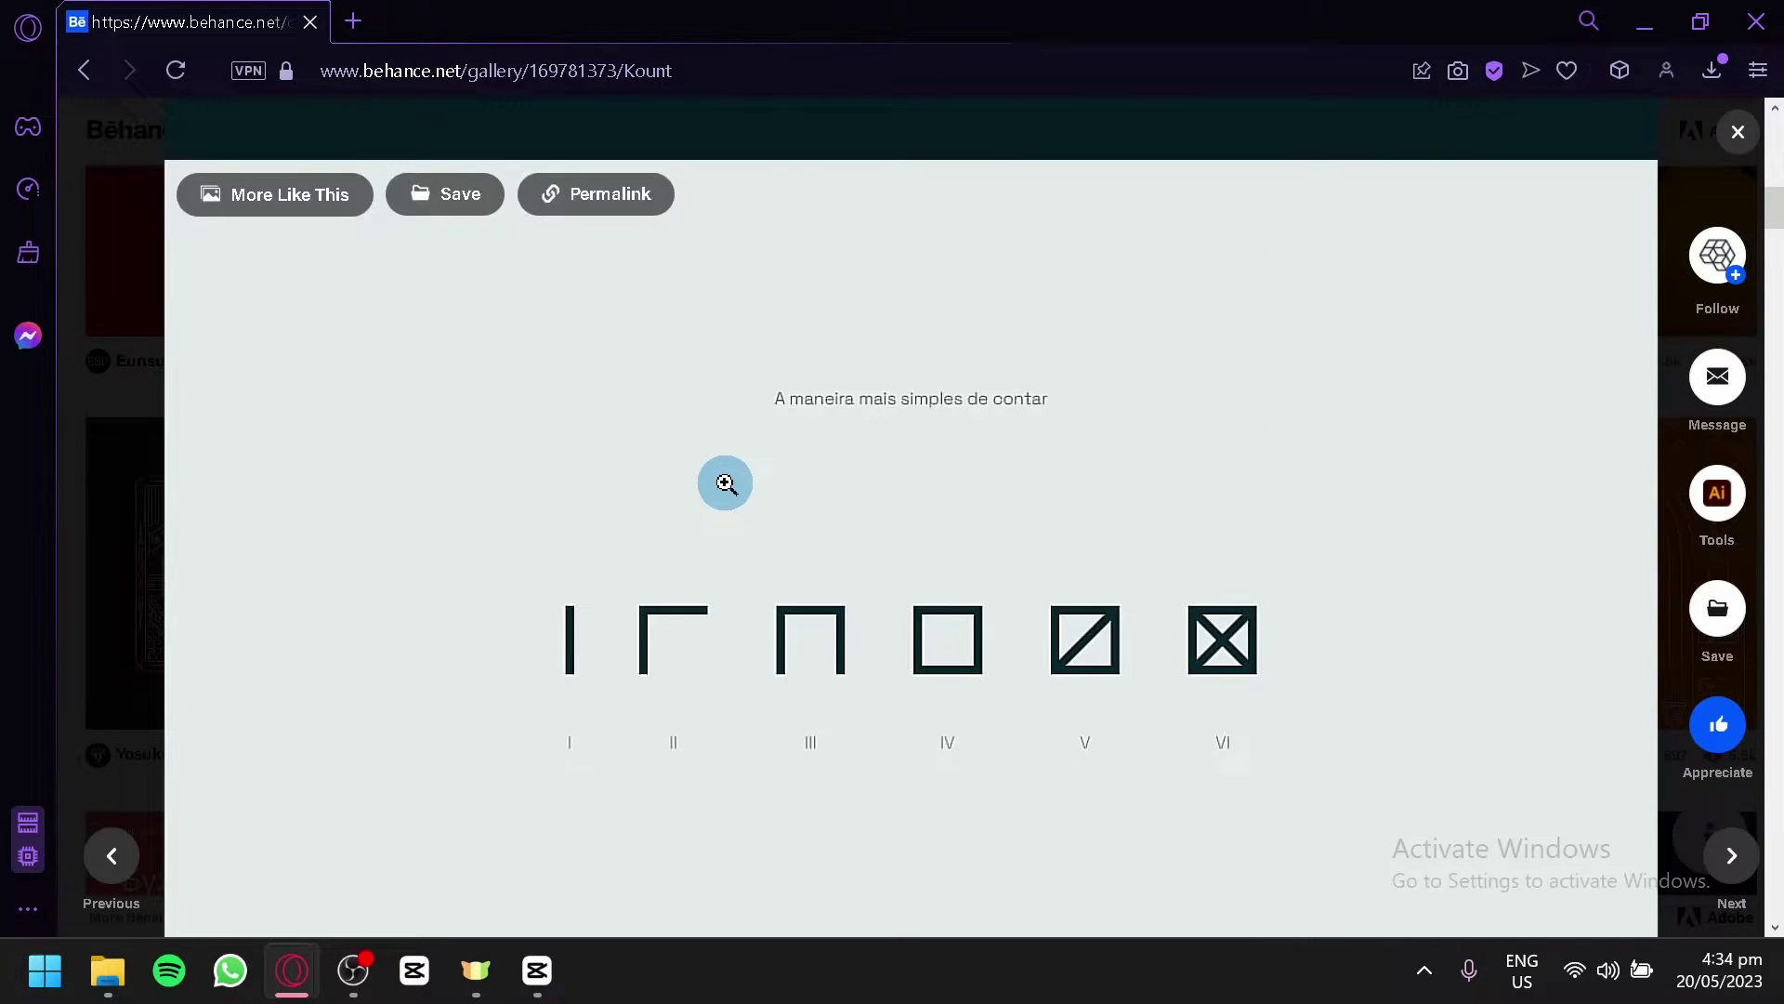
scroll(723, 483, "down", 10)
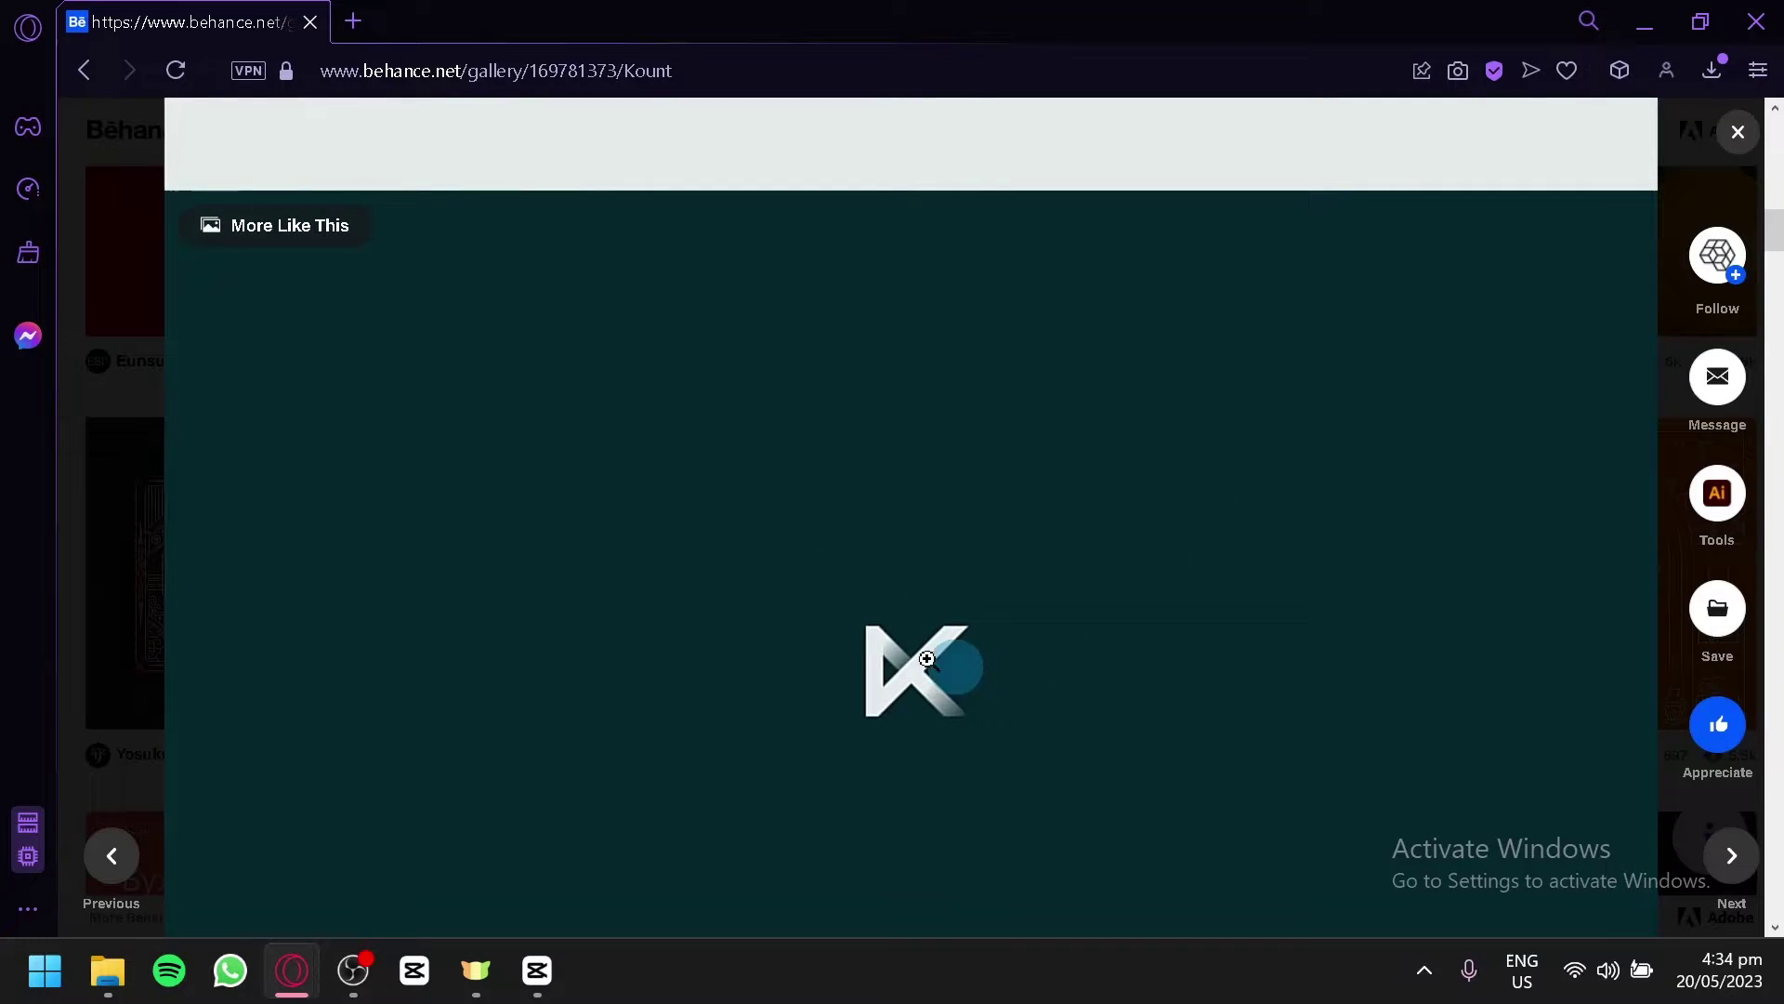
scroll(883, 604, "down", 10)
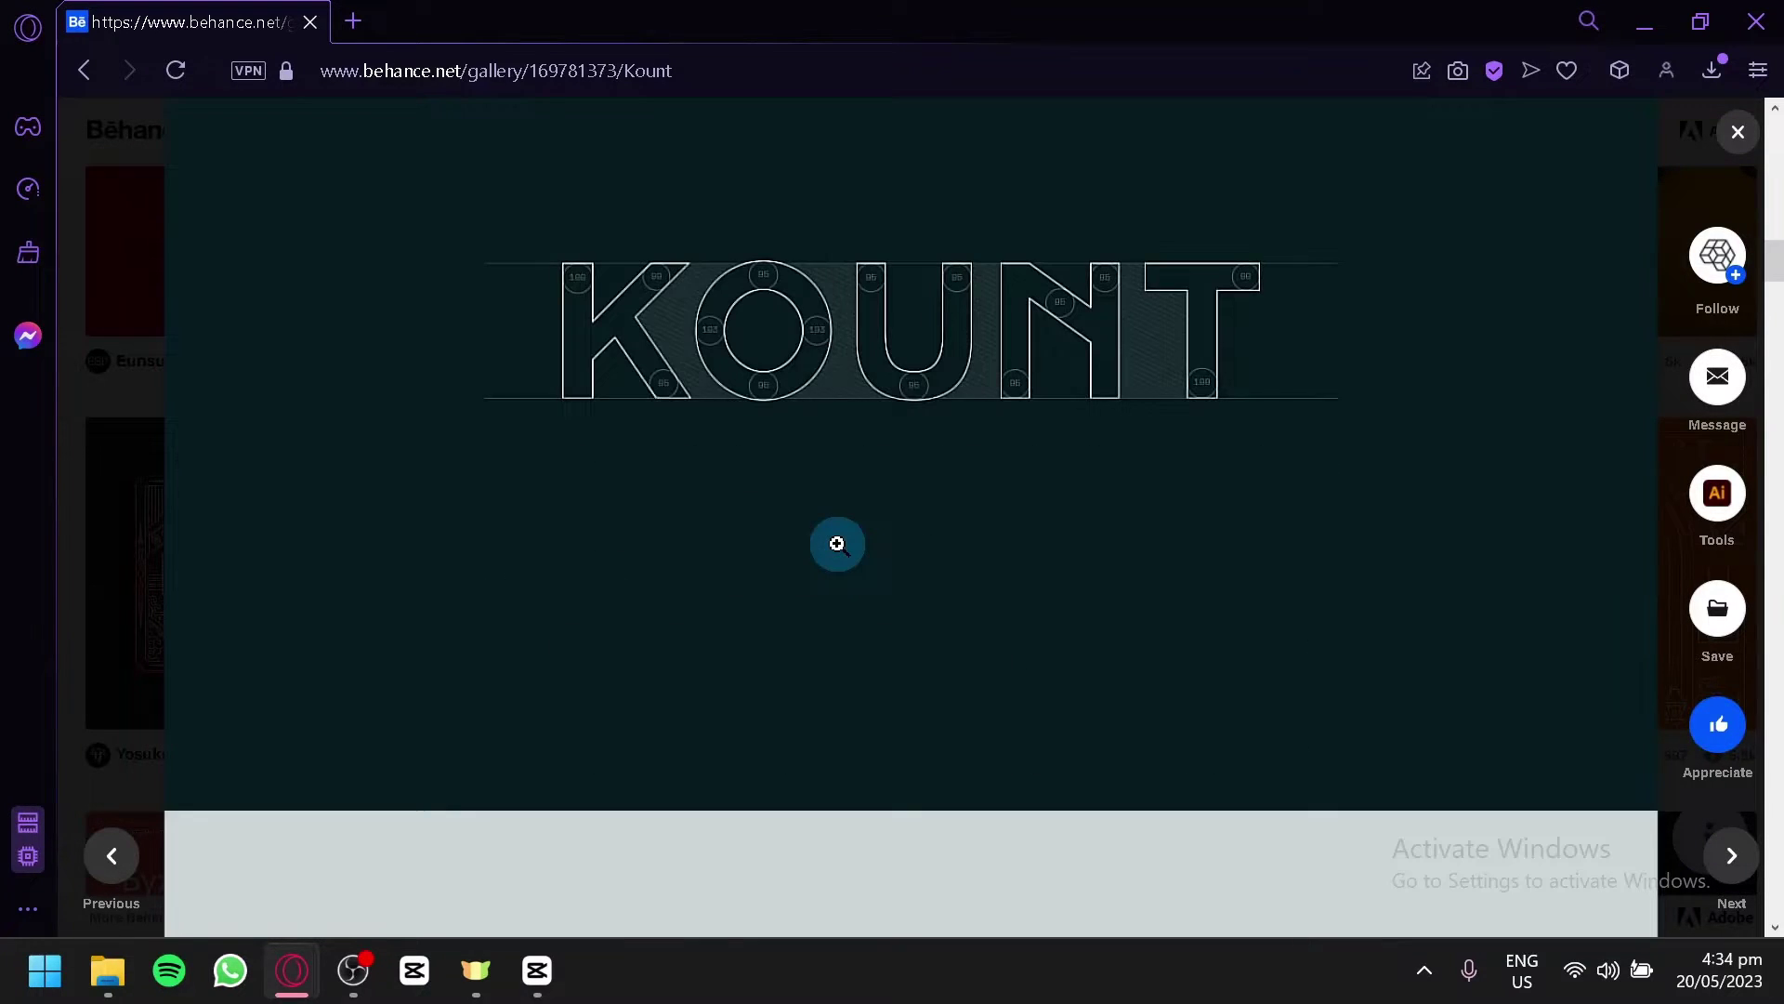
scroll(930, 520, "down", 10)
scroll(818, 521, "up", 4)
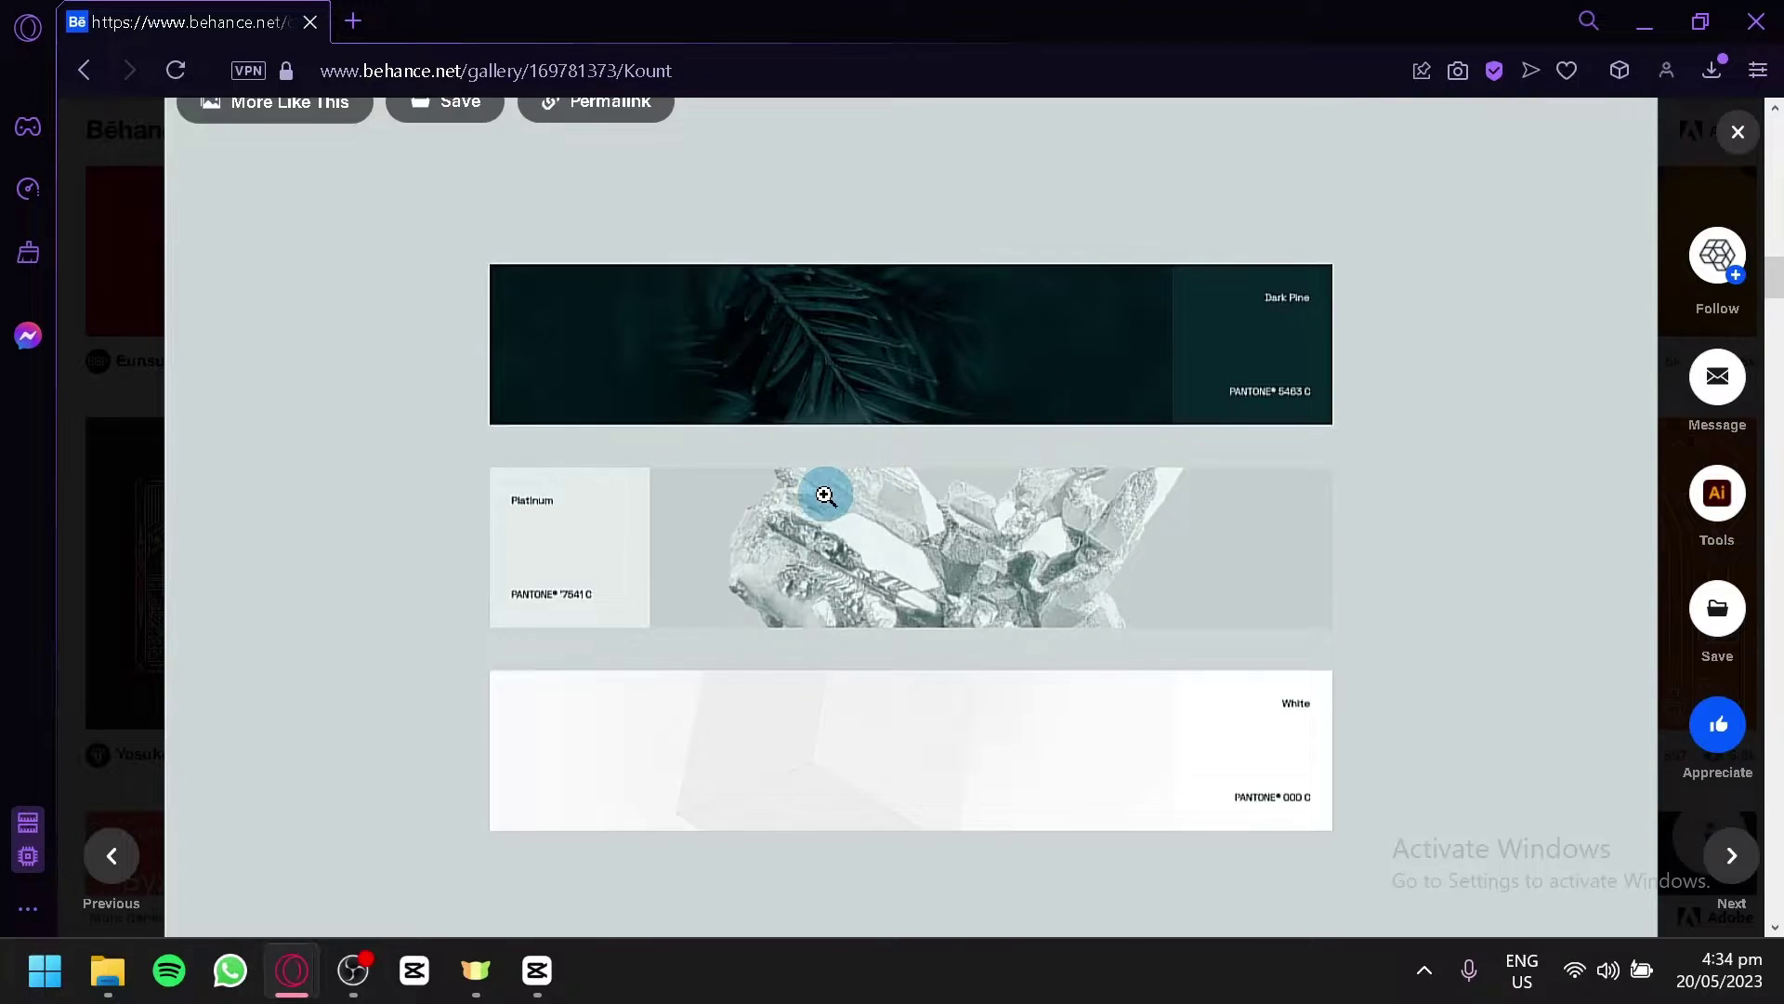
scroll(790, 521, "down", 10)
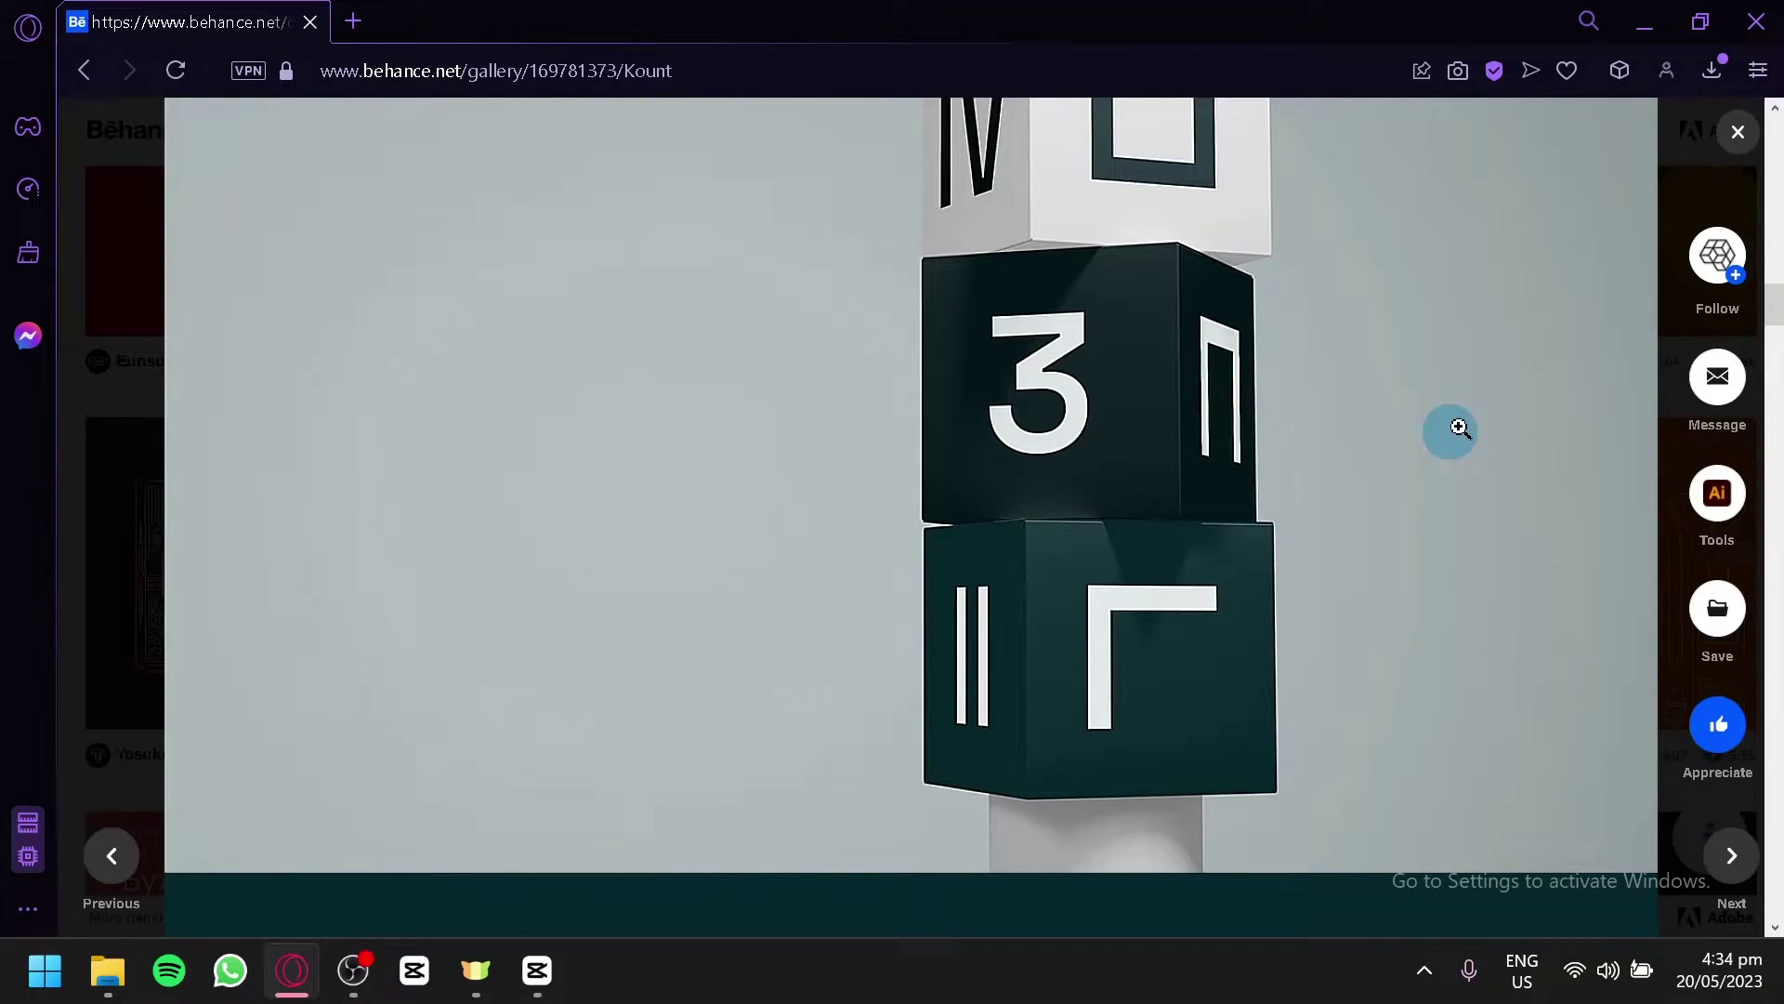
mouse_move(1716, 493)
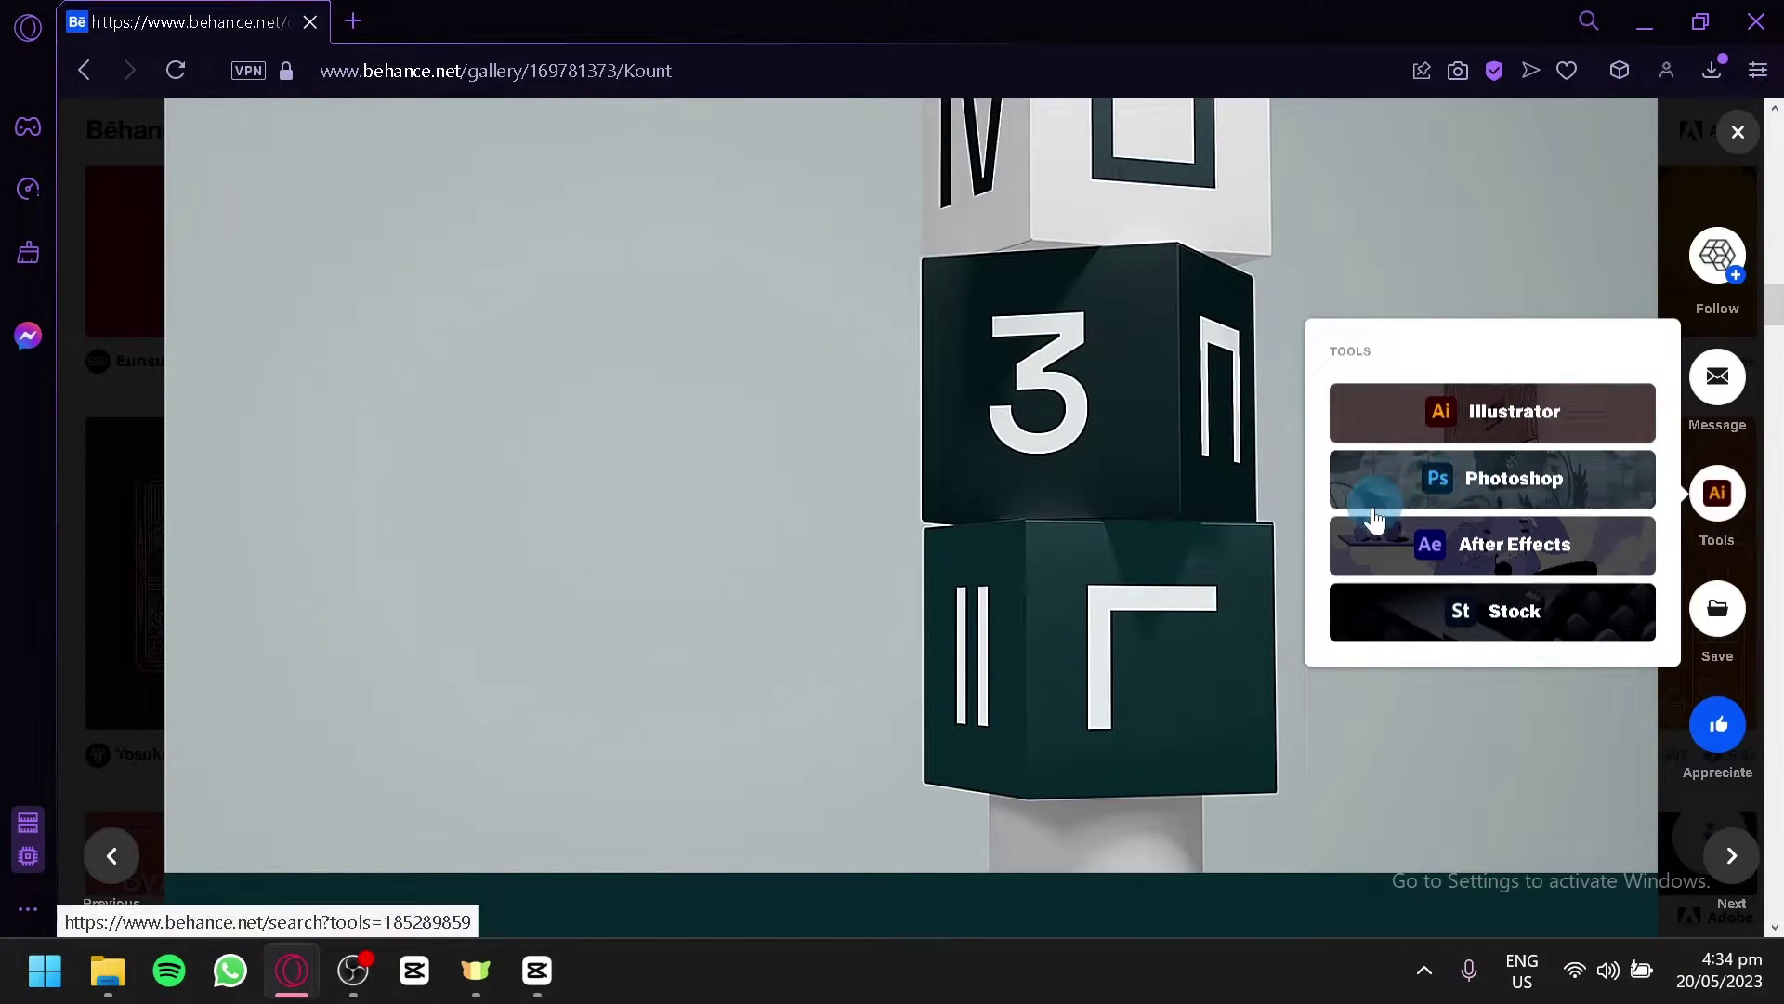
left_click(104, 448)
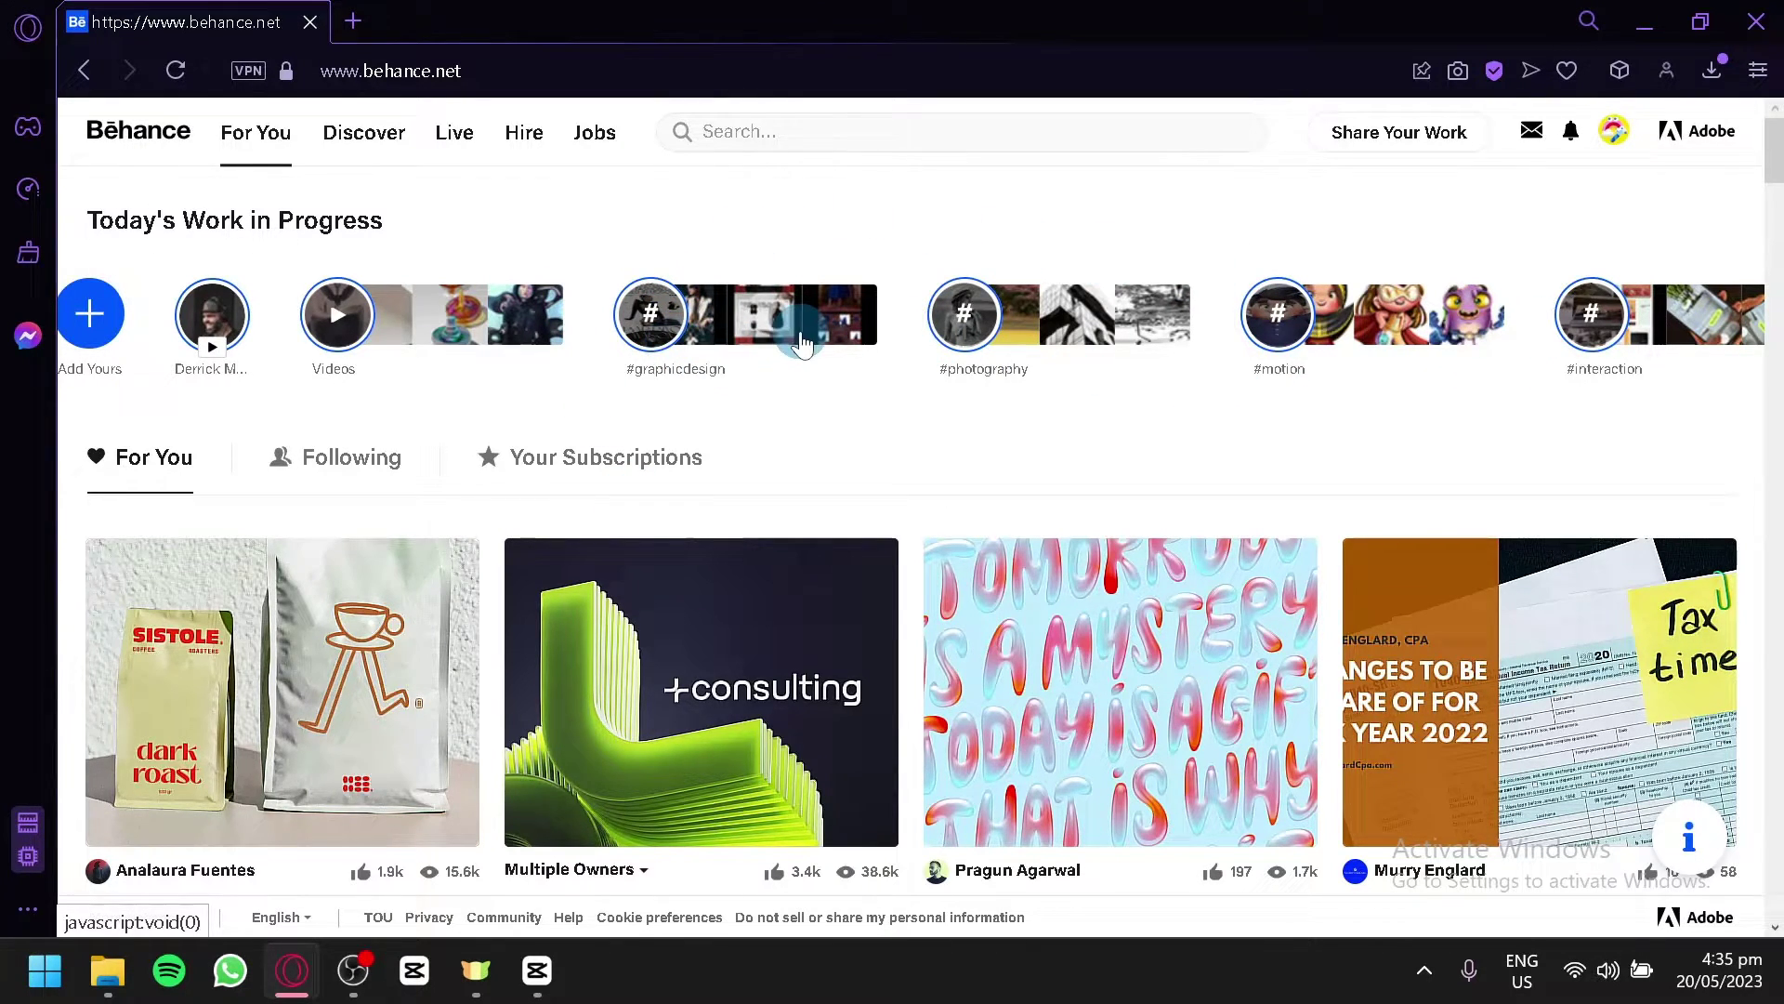
left_click(801, 344)
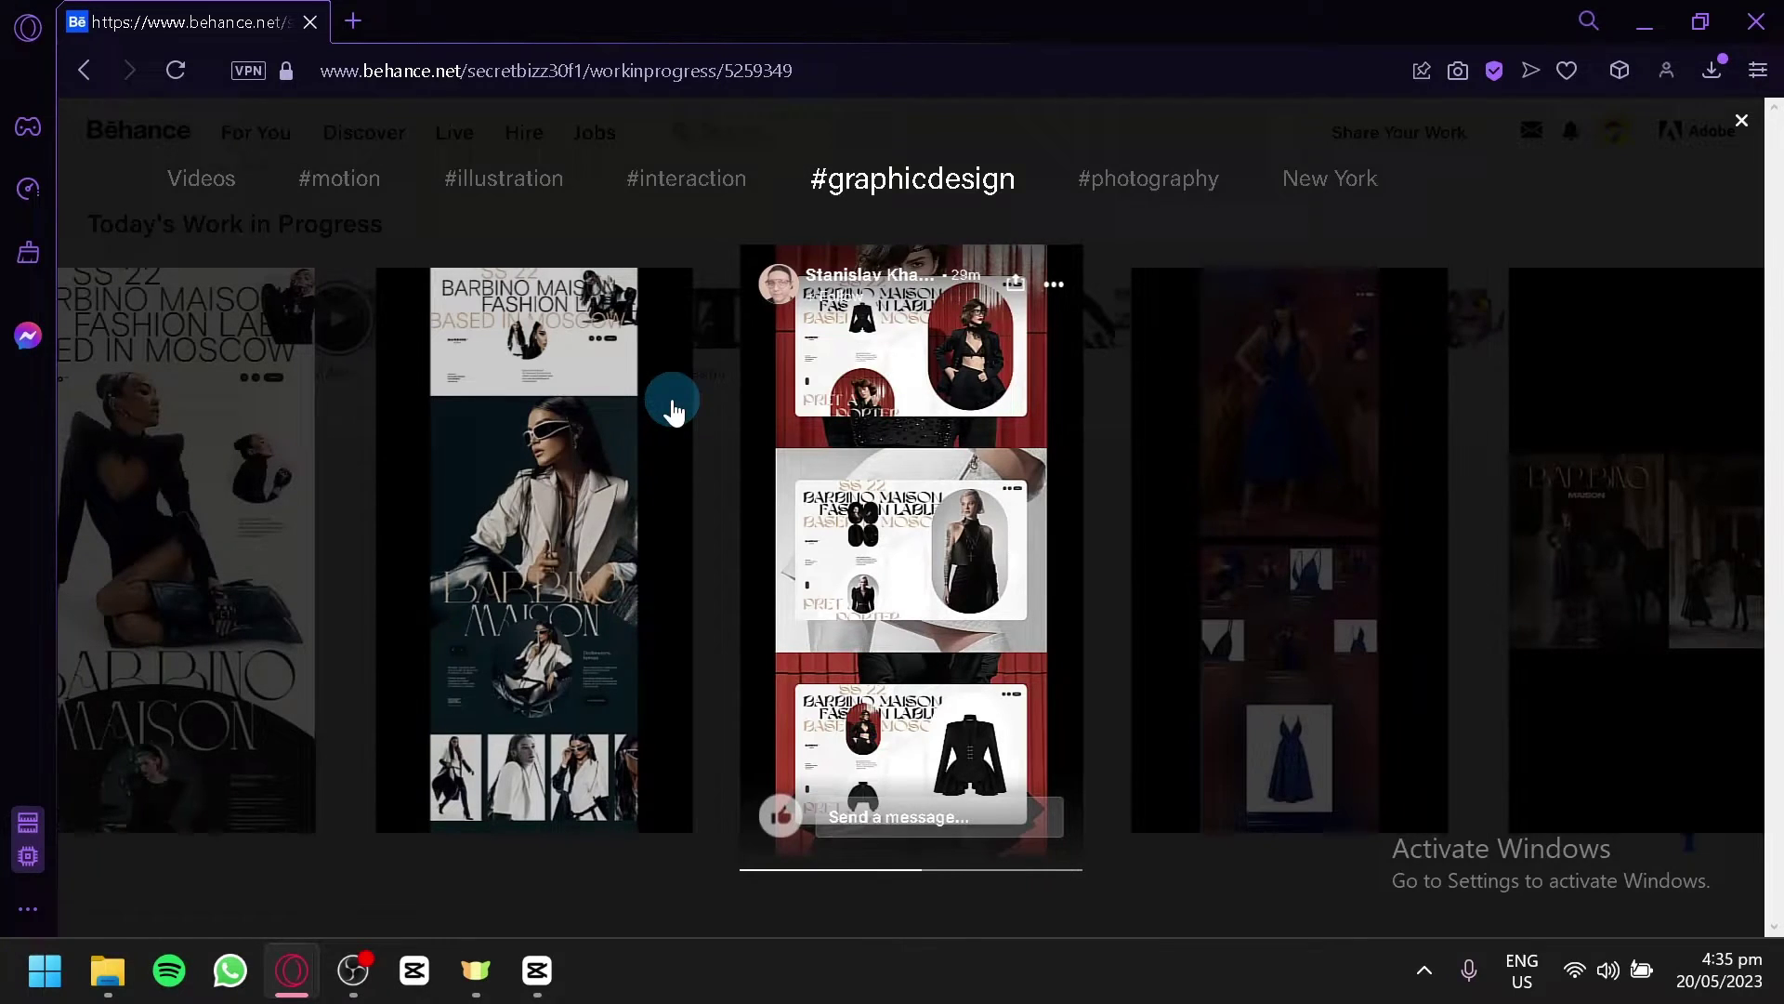
left_click(1739, 124)
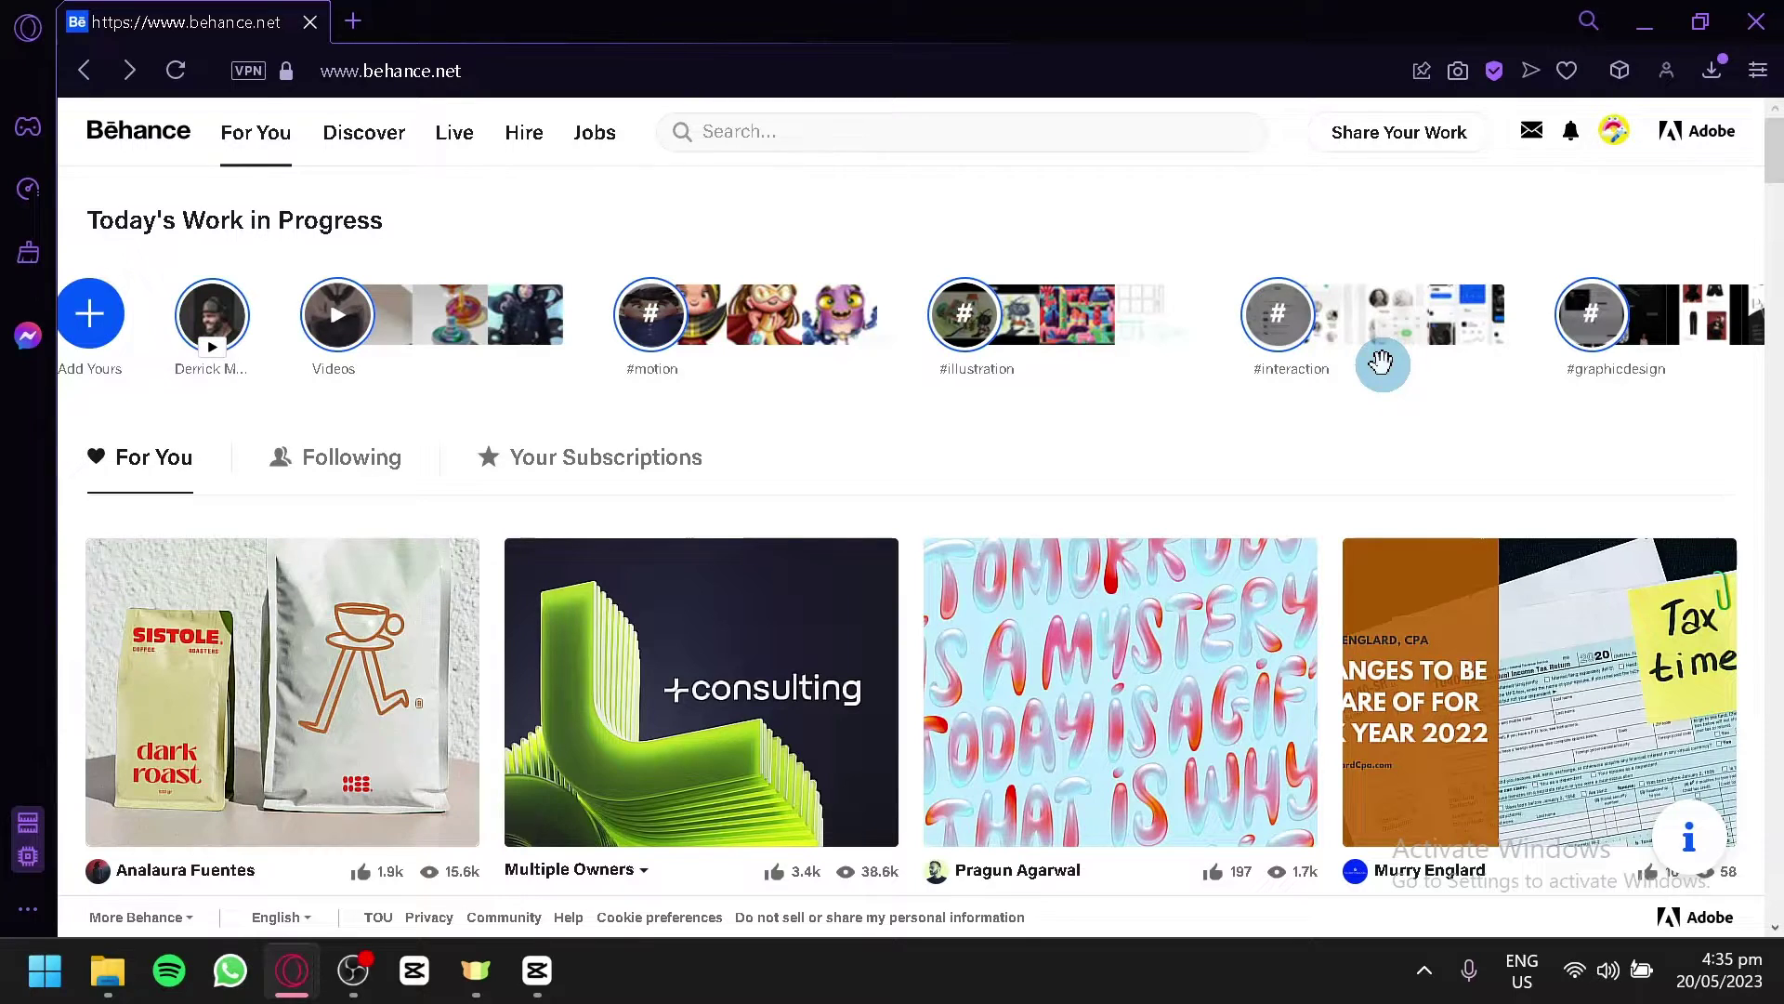
Go to Hire and browse the 10,000+ freelancer results and Creative Fields filters
left_click(512, 149)
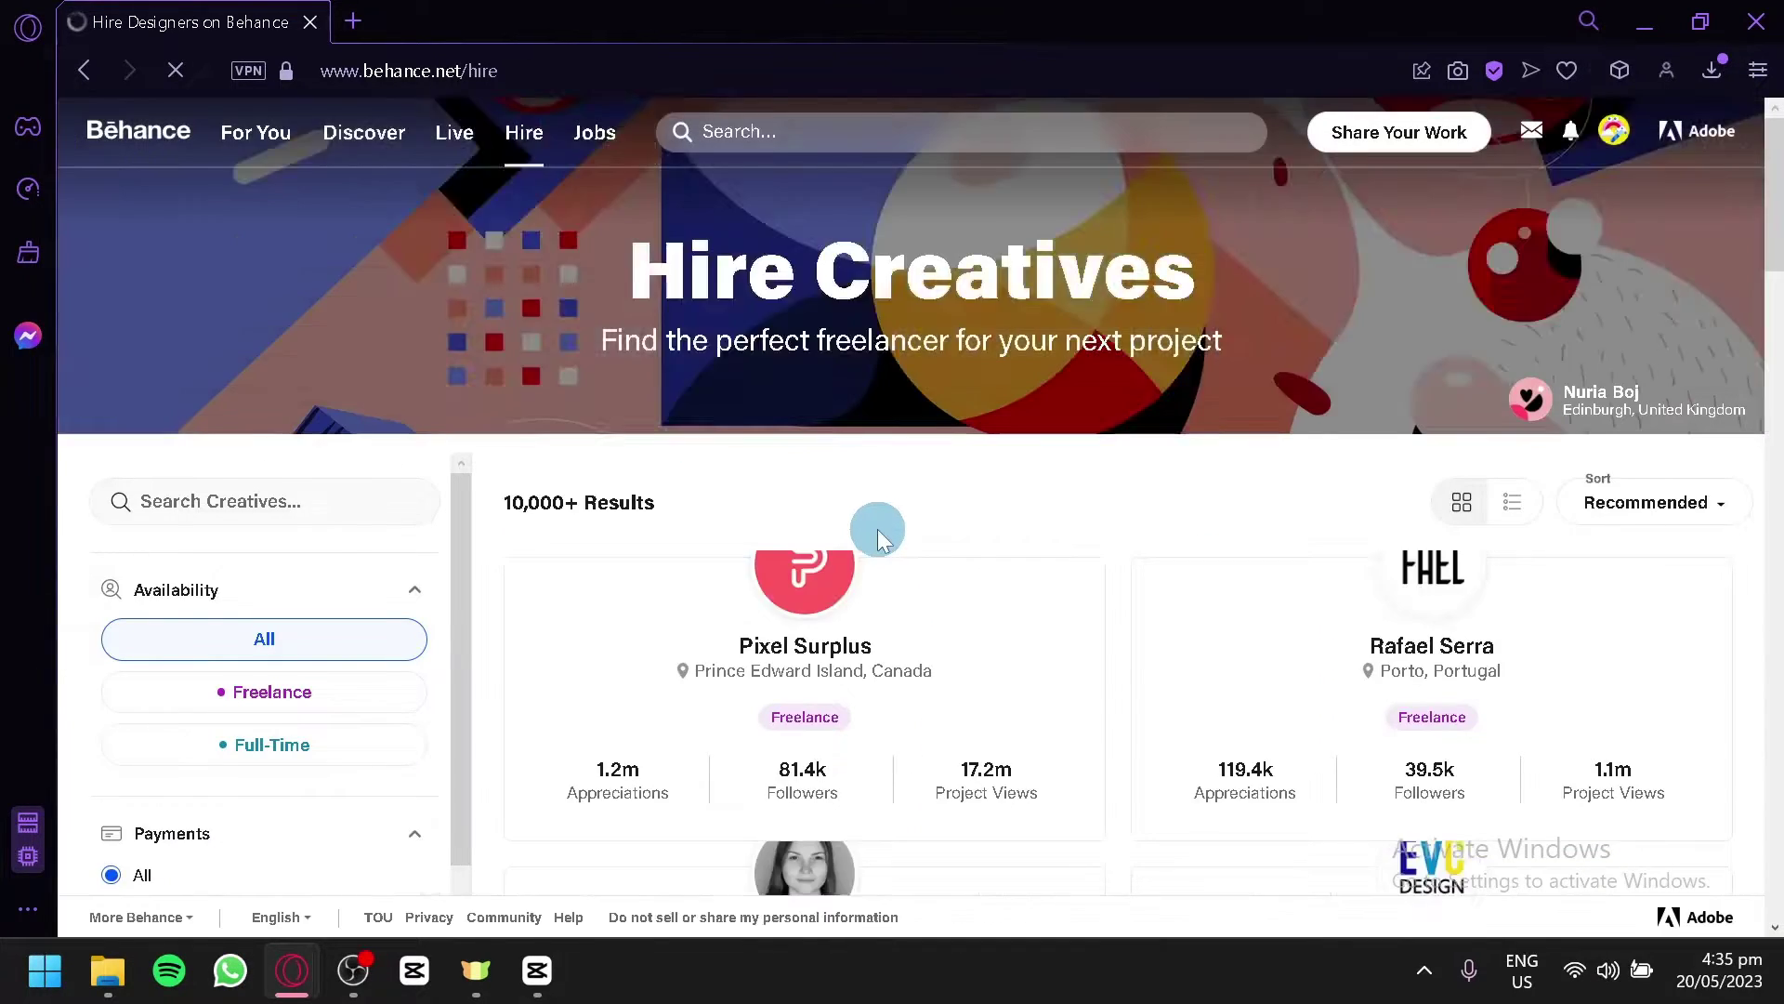
scroll(879, 528, "down", 2)
scroll(884, 535, "down", 5)
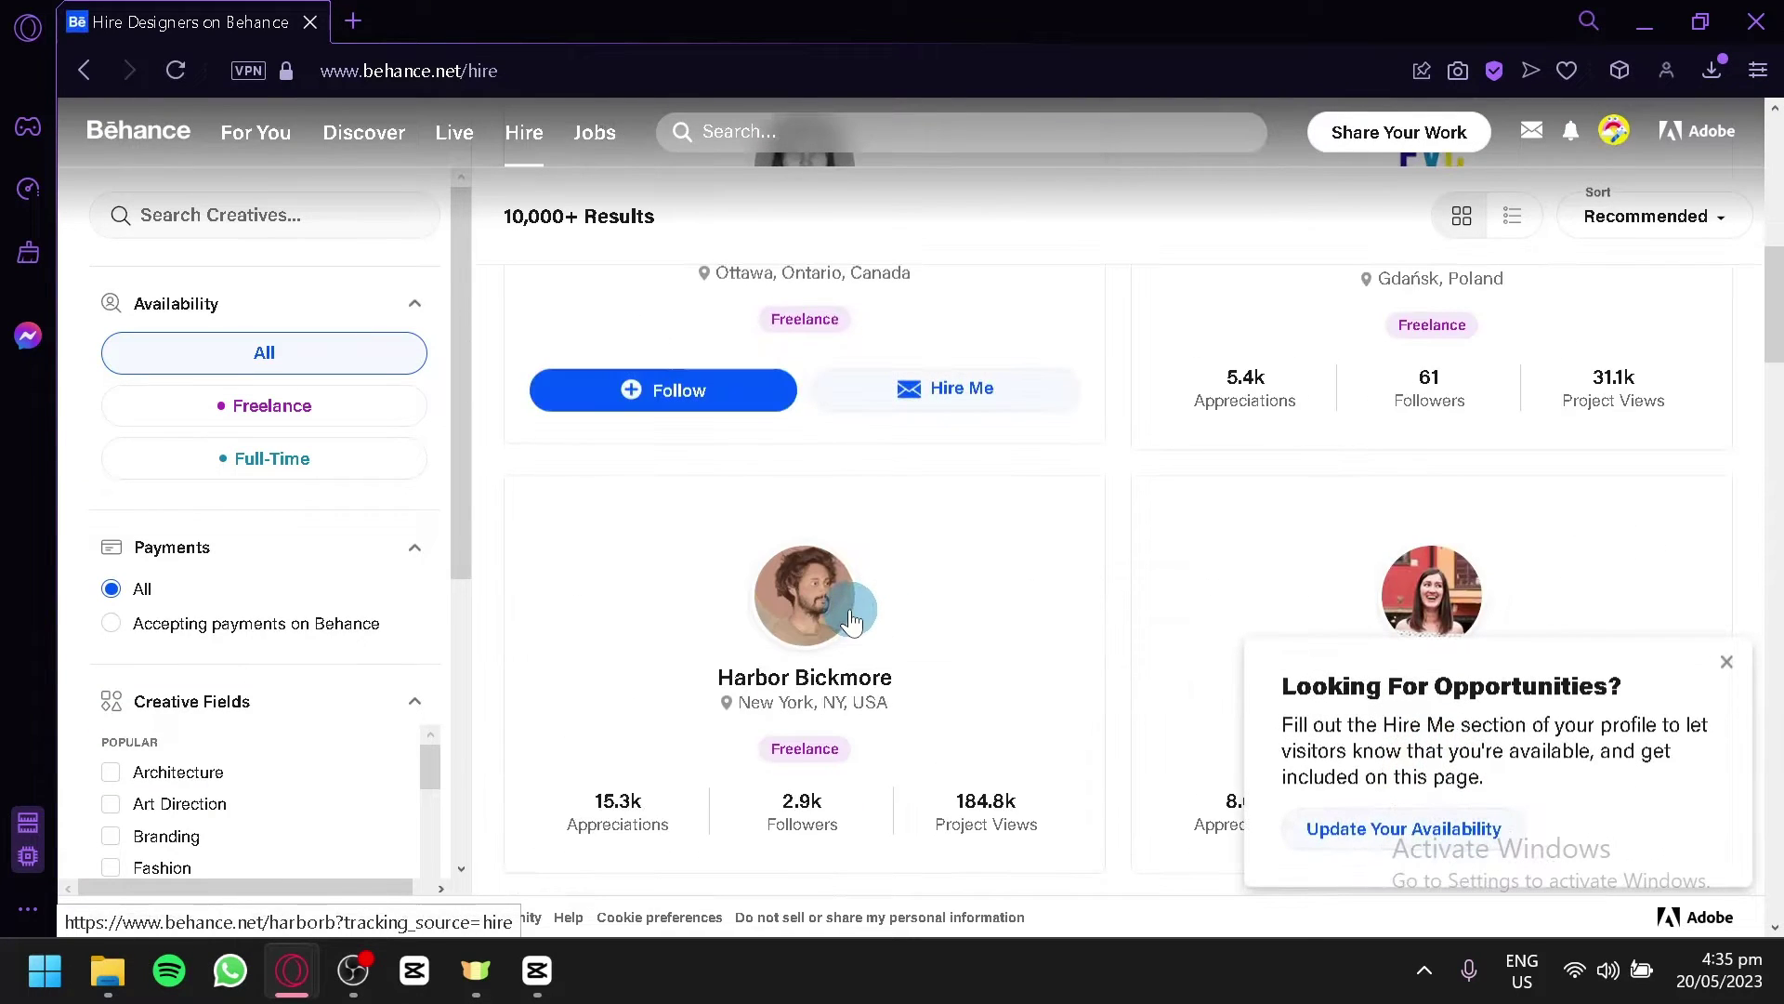
scroll(299, 606, "down", 4)
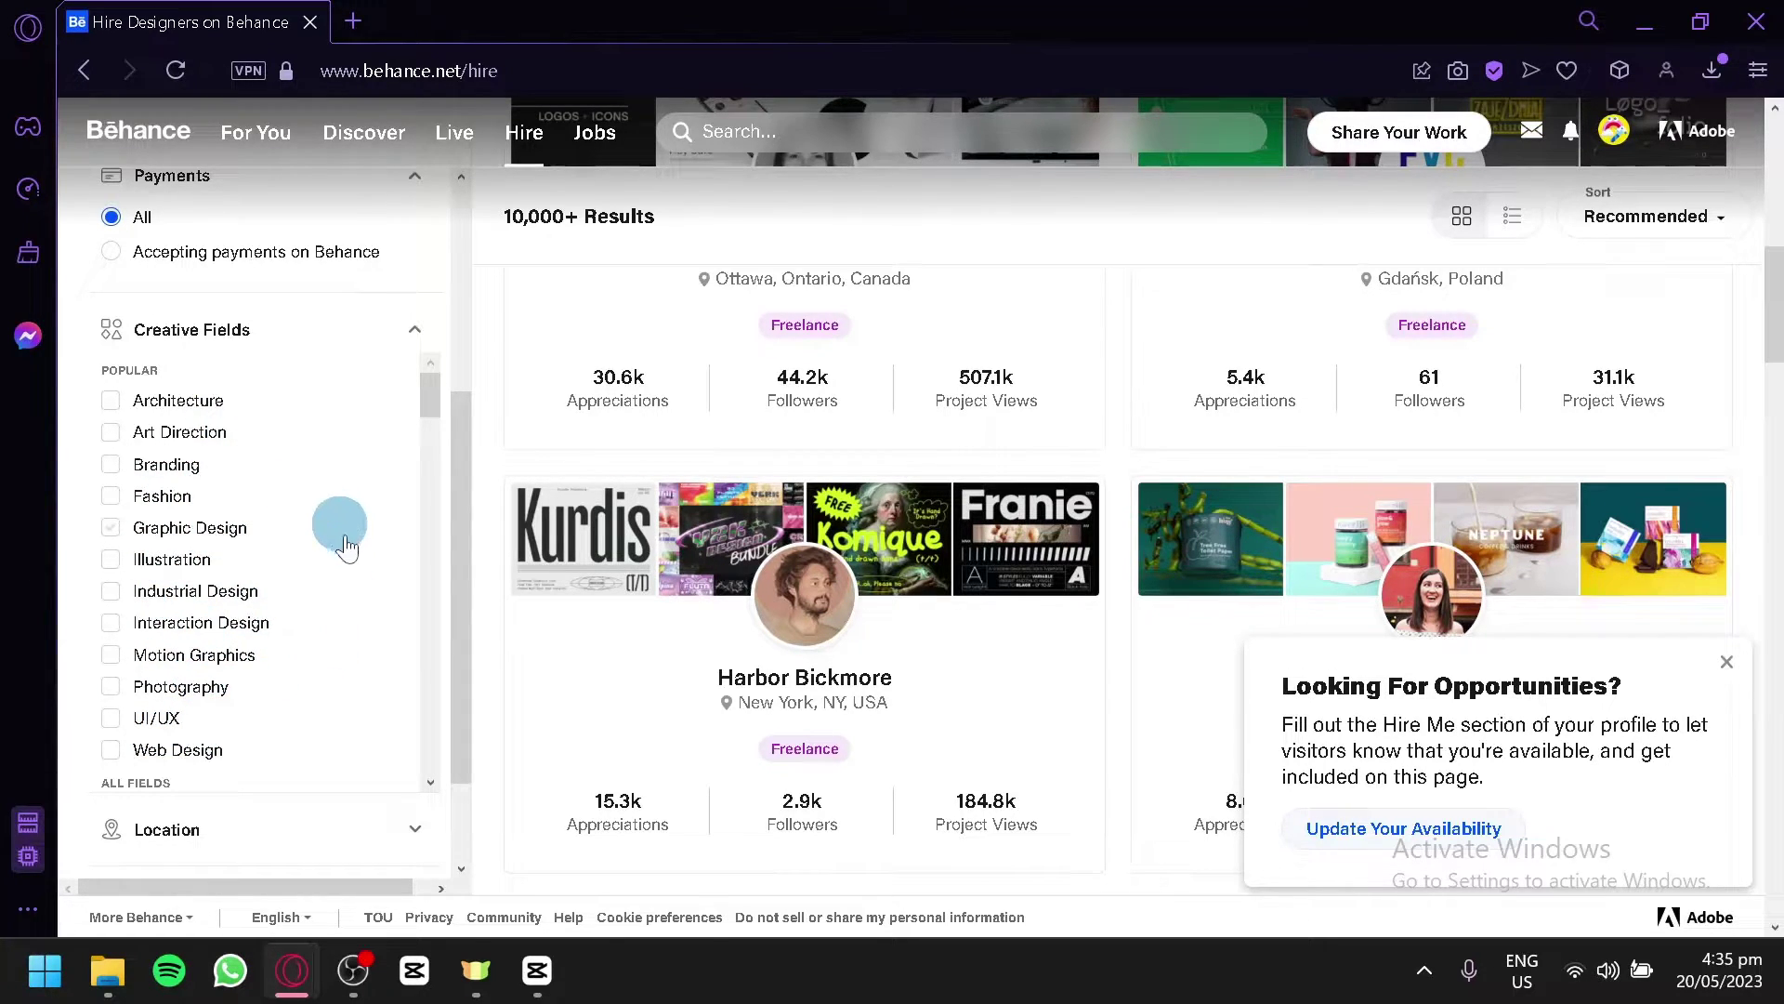
scroll(342, 511, "down", 5)
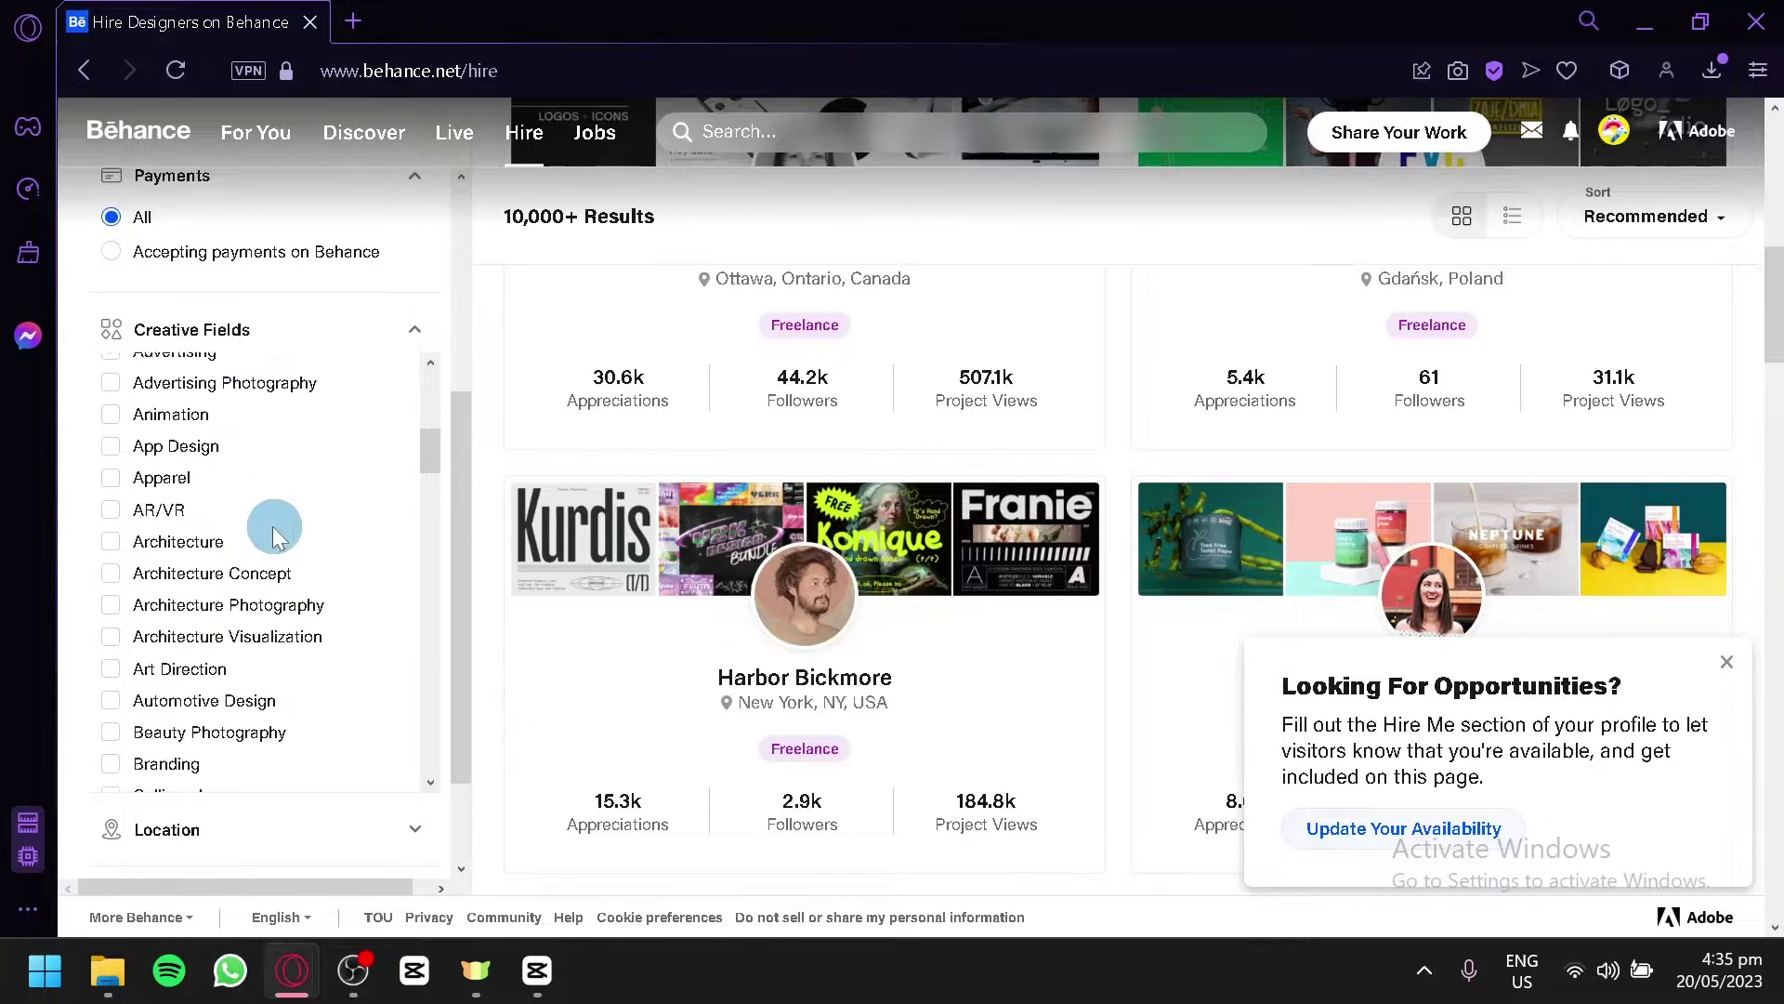
scroll(276, 539, "down", 3)
scroll(269, 553, "up", 10)
scroll(1002, 502, "up", 5)
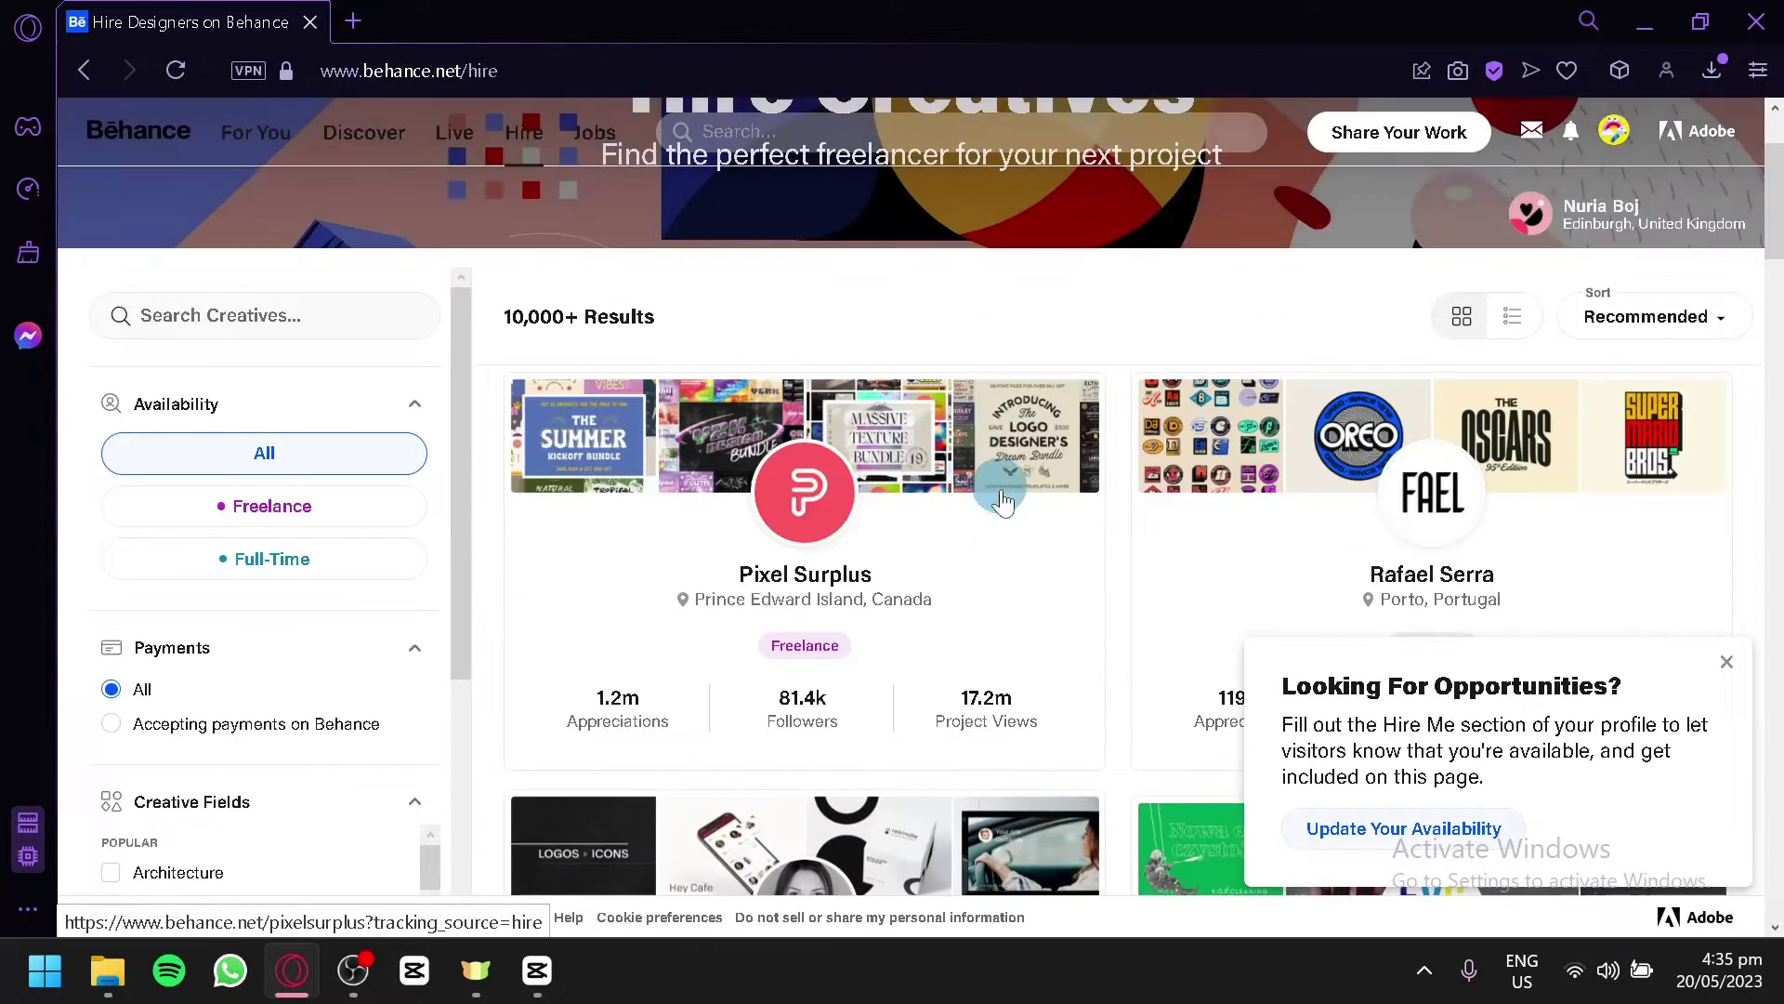
scroll(1002, 502, "up", 2)
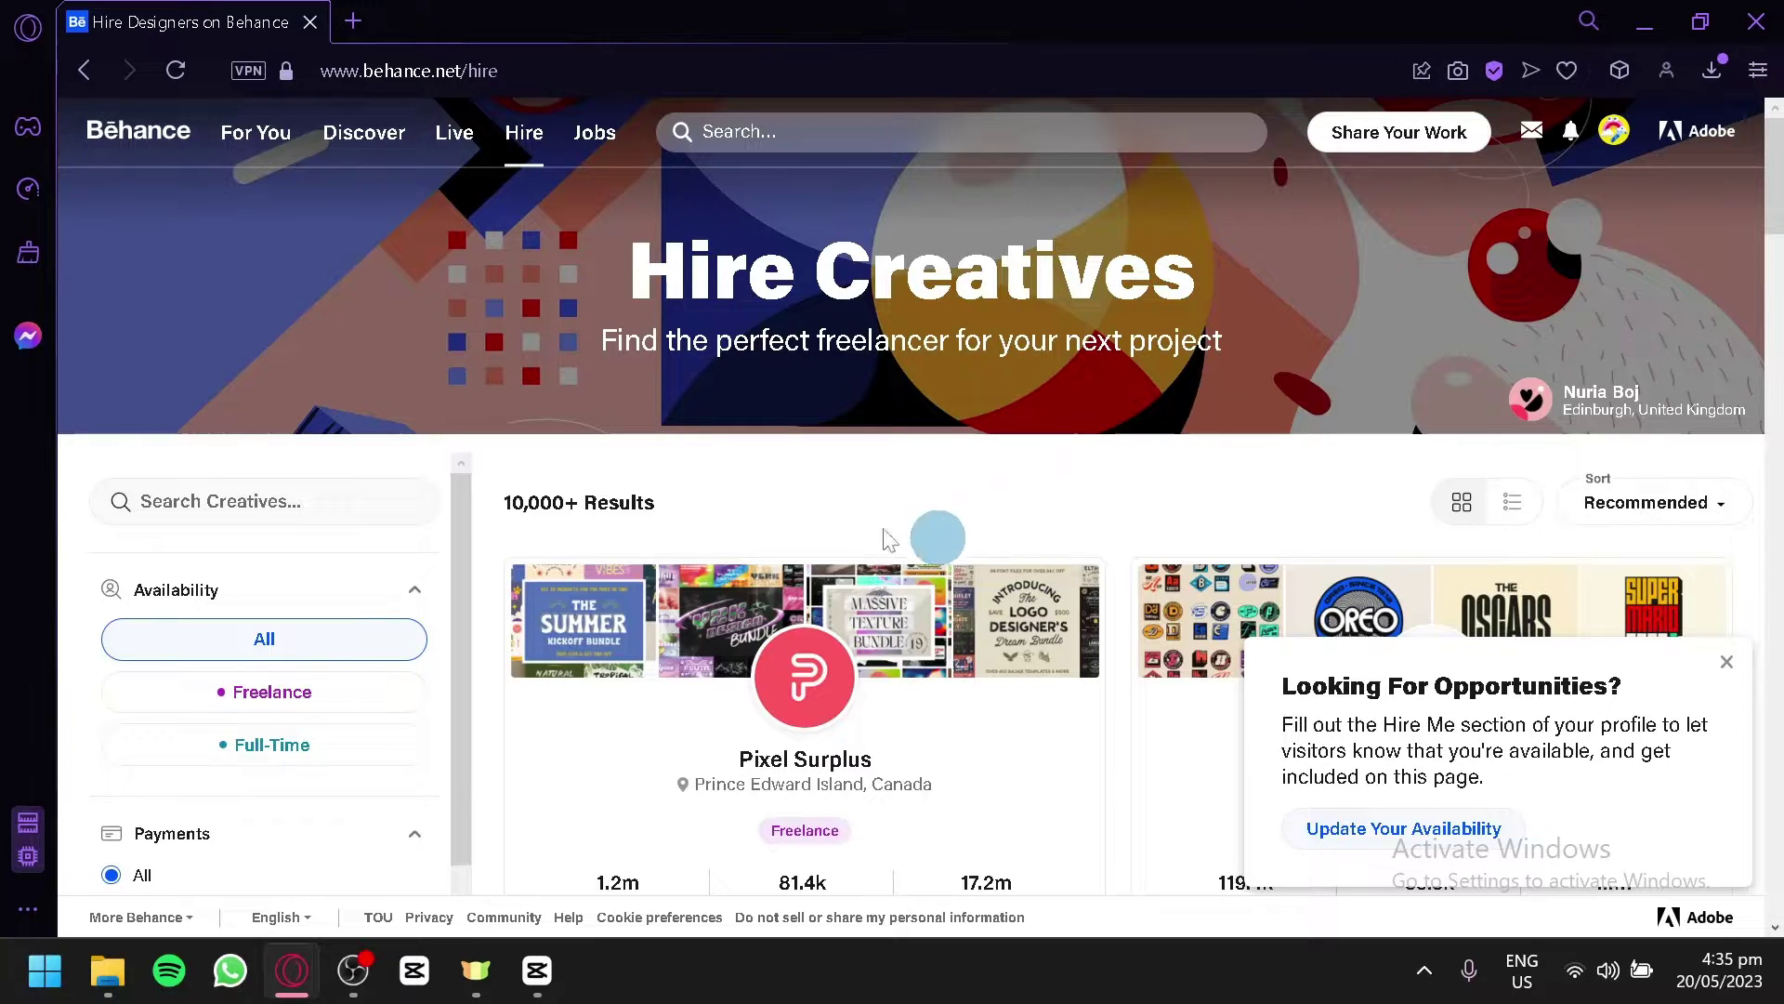
Go to Jobs and browse the 279 Freelance Jobs in PH listings
left_click(595, 131)
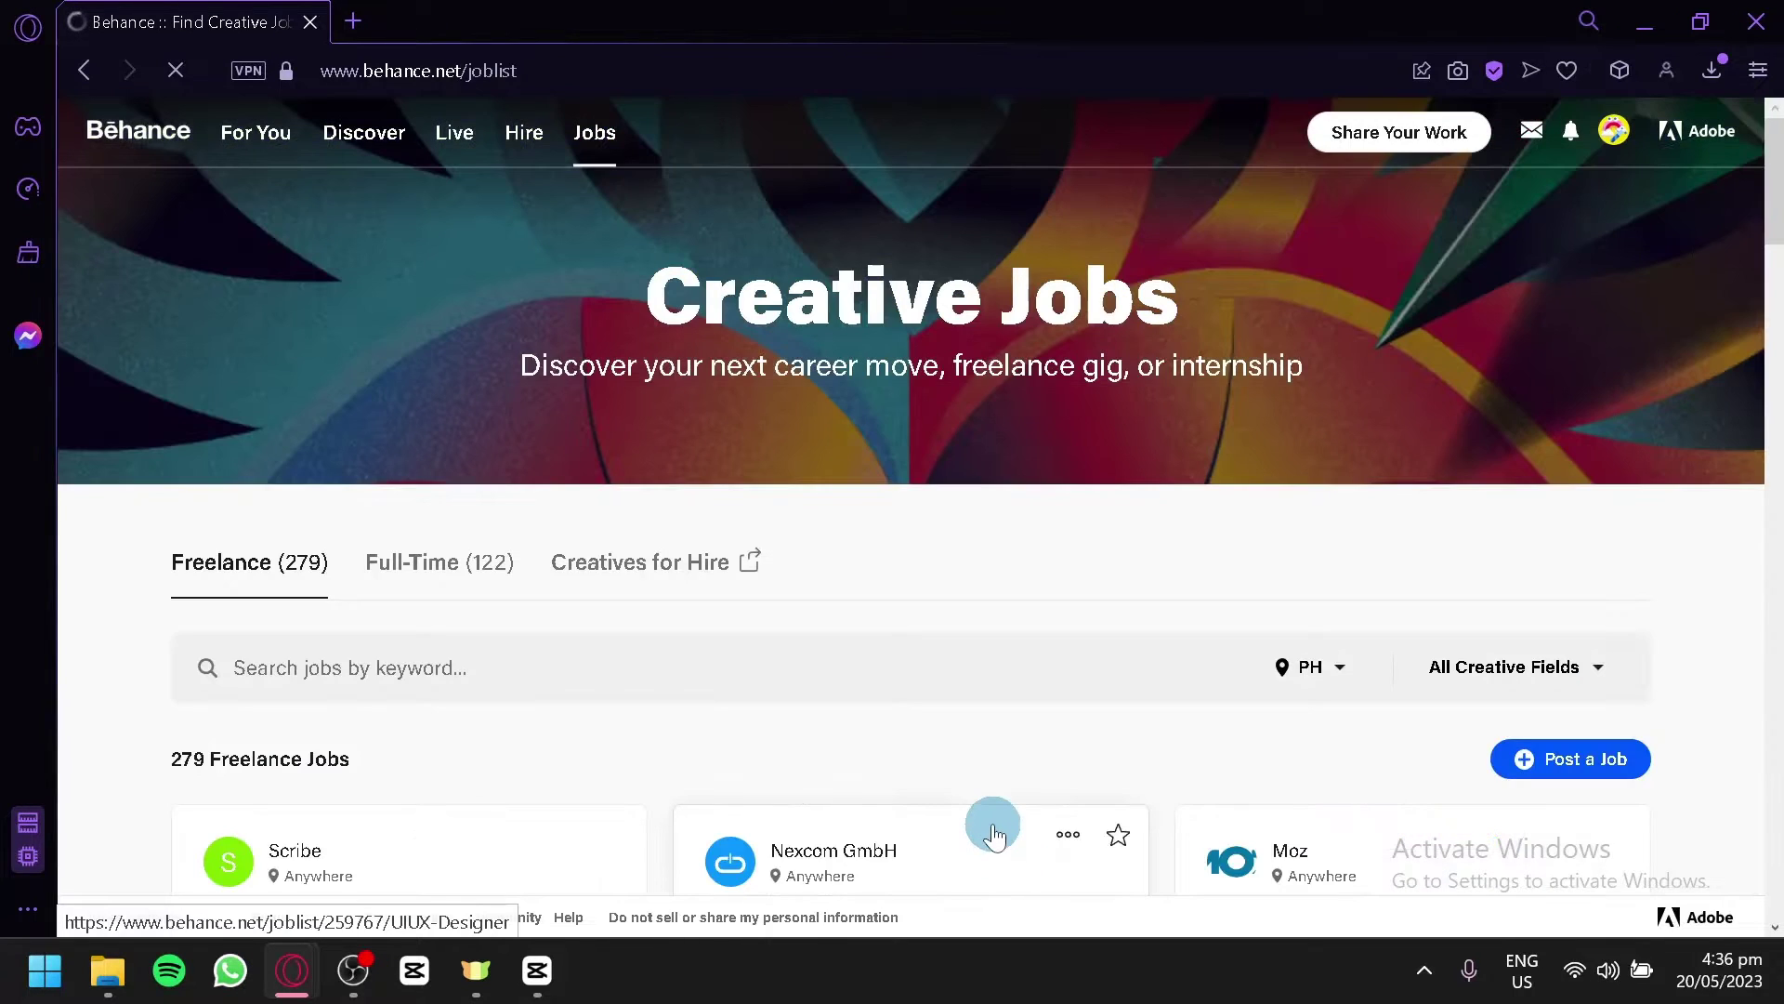
scroll(1000, 660, "down", 4)
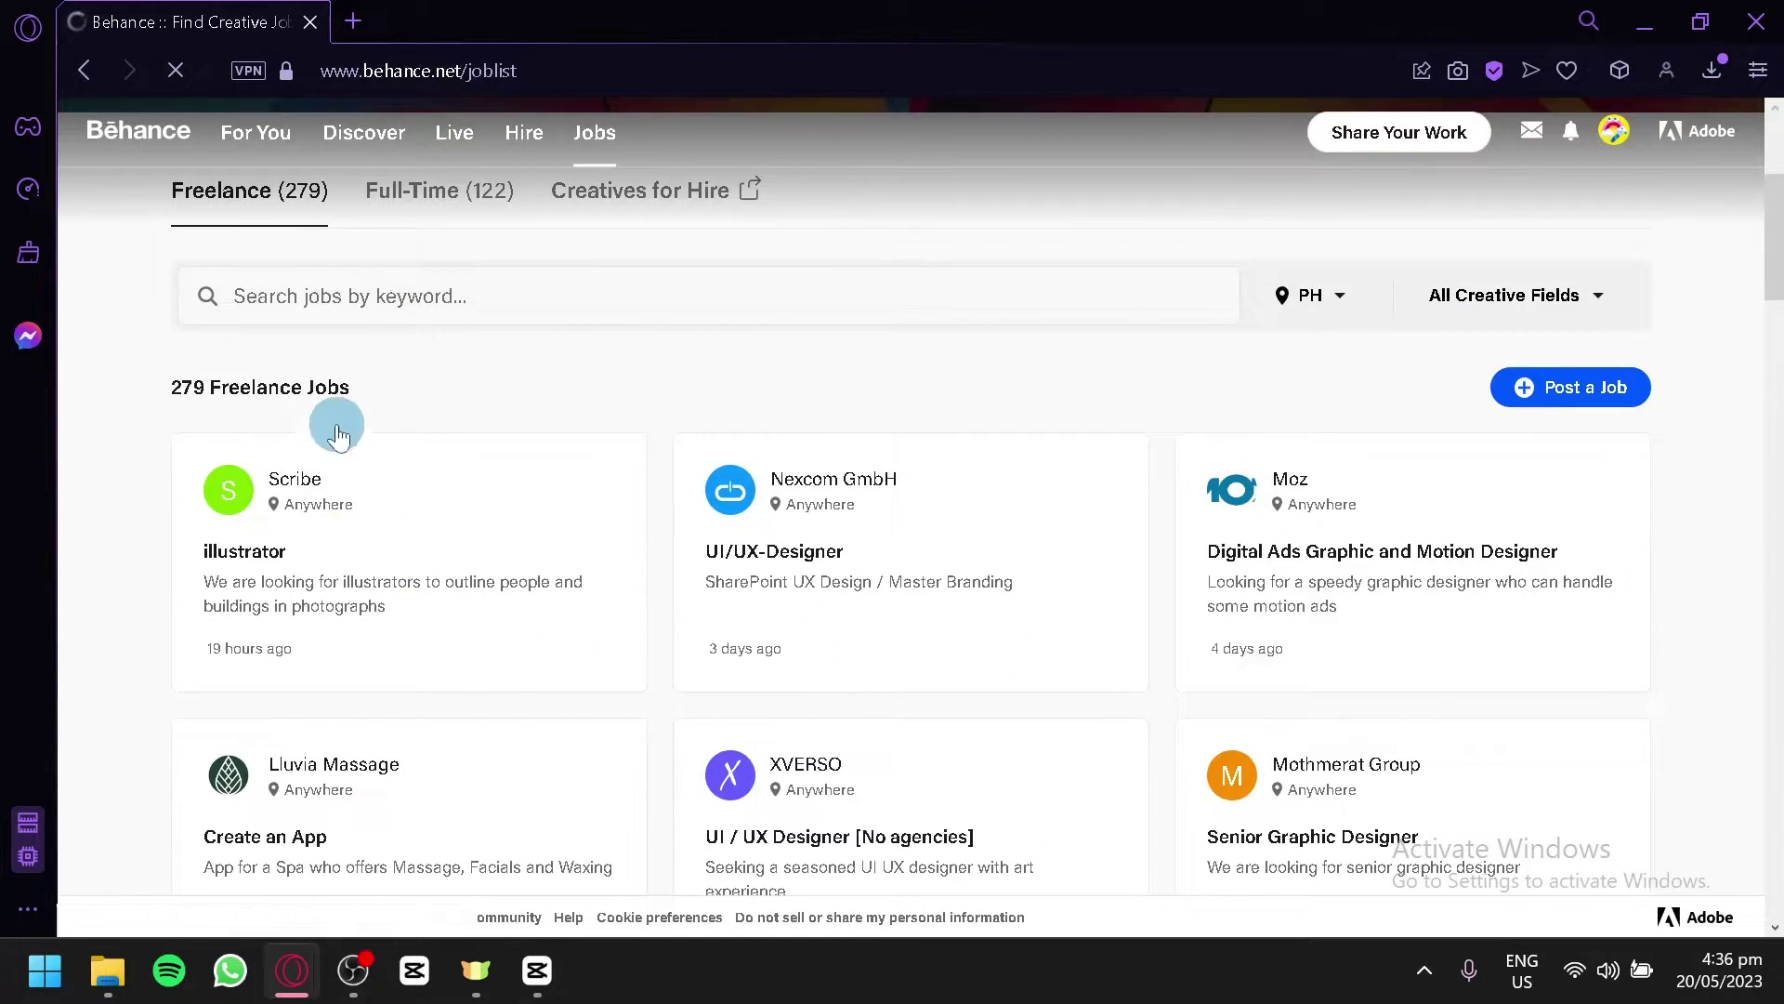
scroll(1101, 484, "down", 3)
scroll(1104, 486, "up", 4)
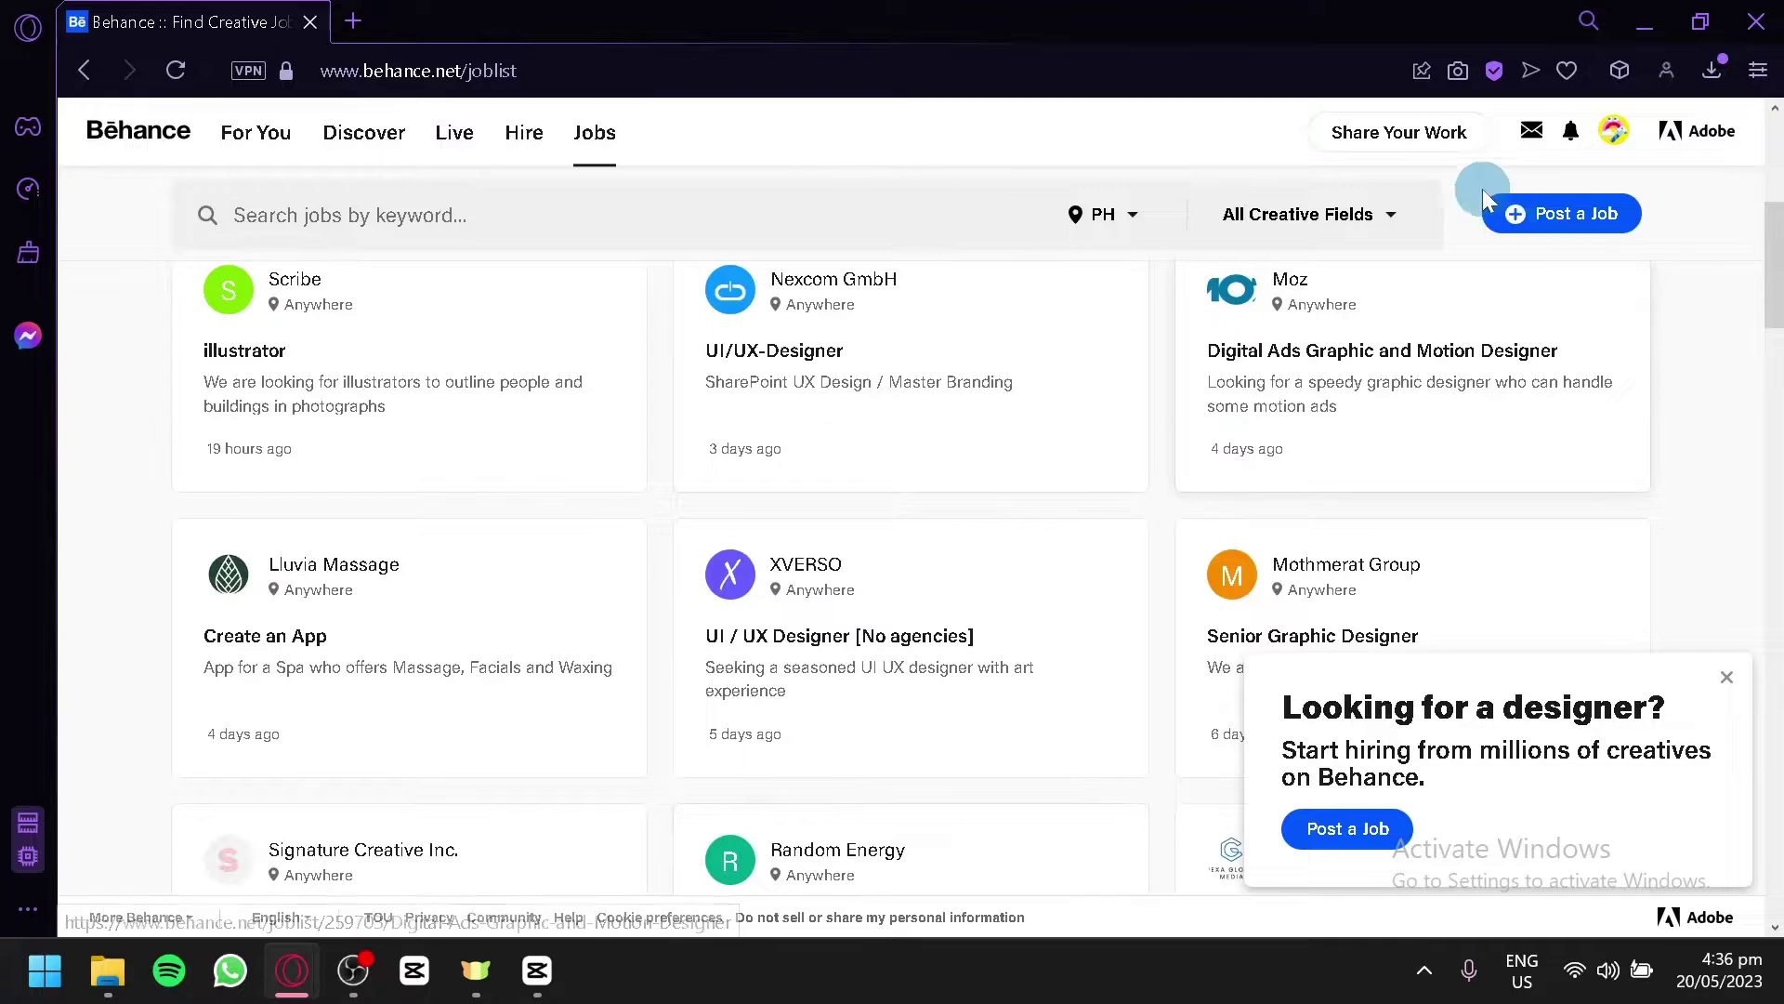
scroll(1682, 404, "up", 2)
scroll(1680, 408, "down", 2)
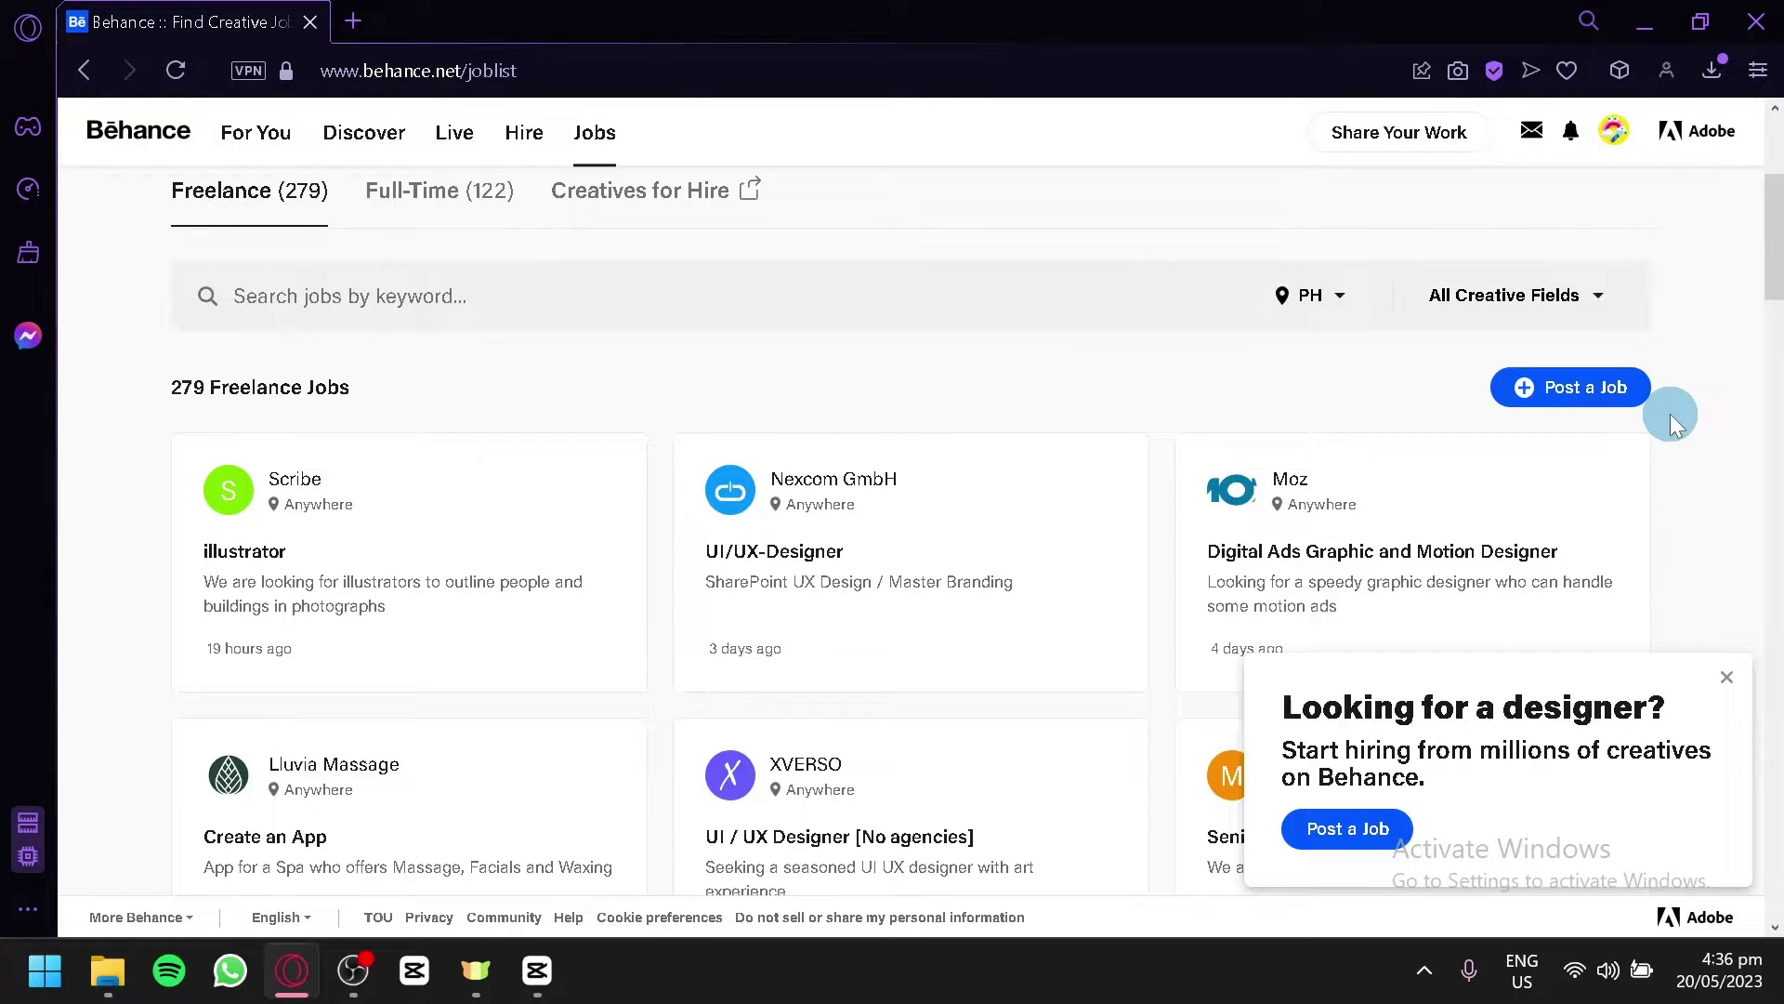
scroll(1632, 426, "up", 2)
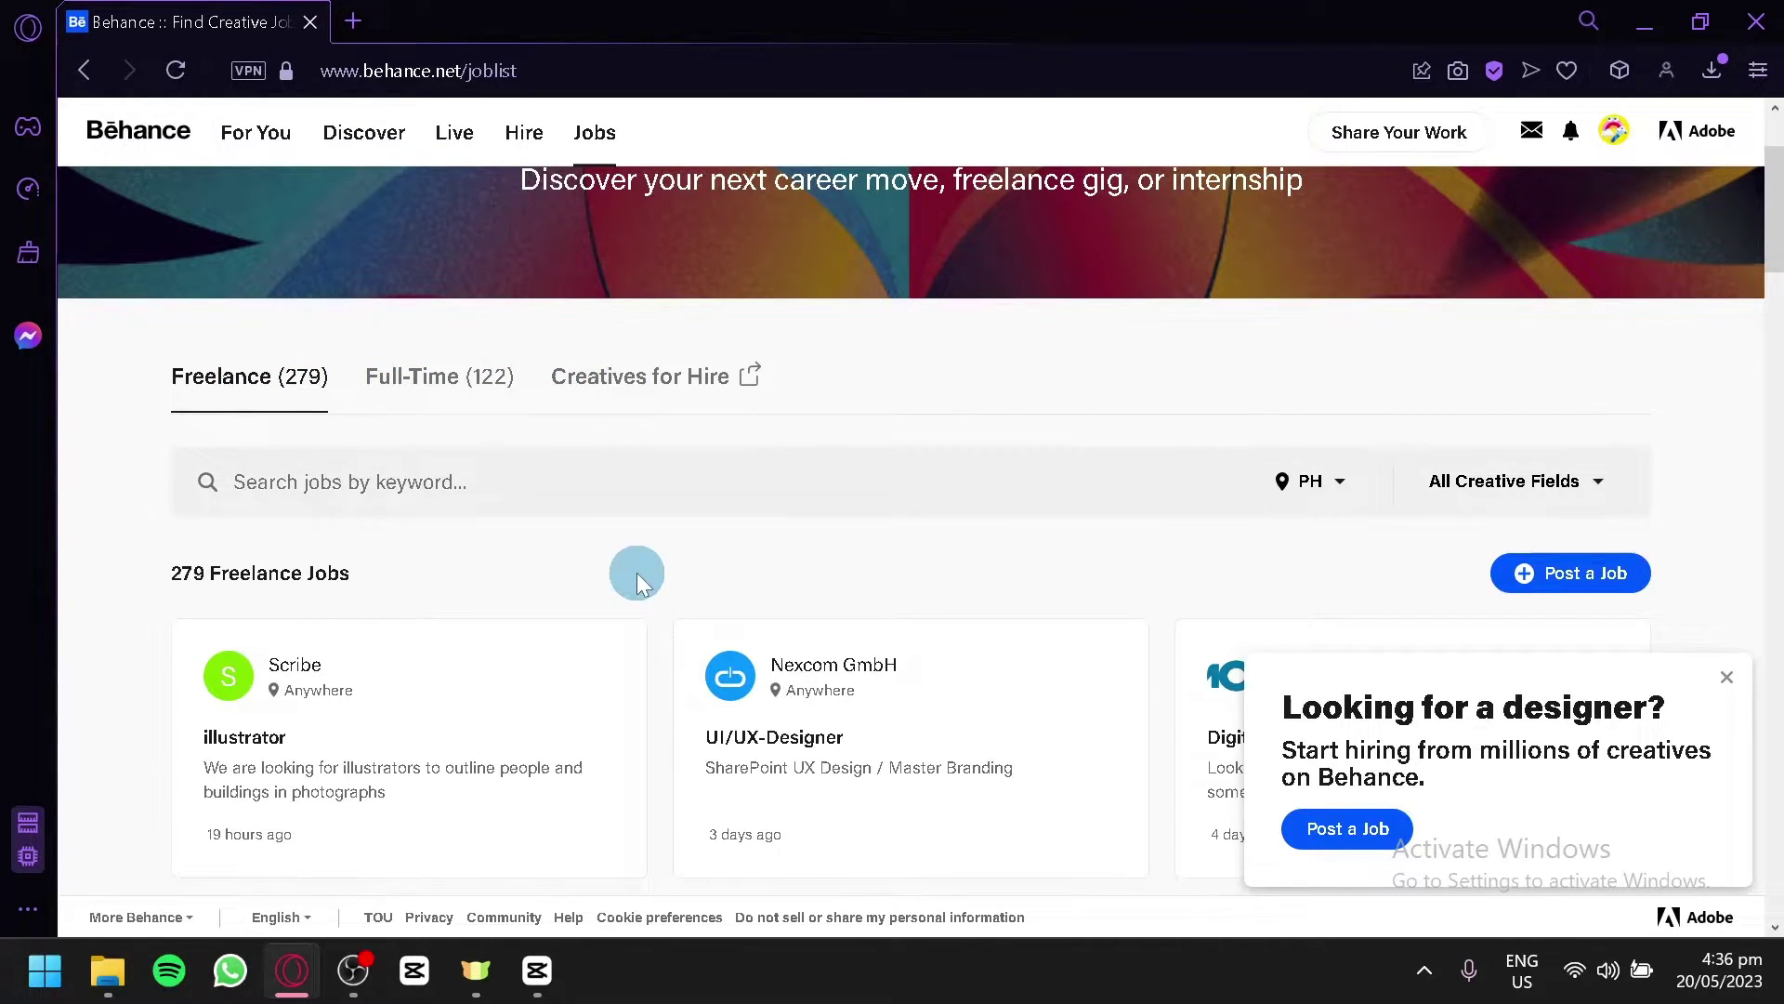
Choose Project from the Share Your Work menu to get a blank project editor
mouse_move(1365, 153)
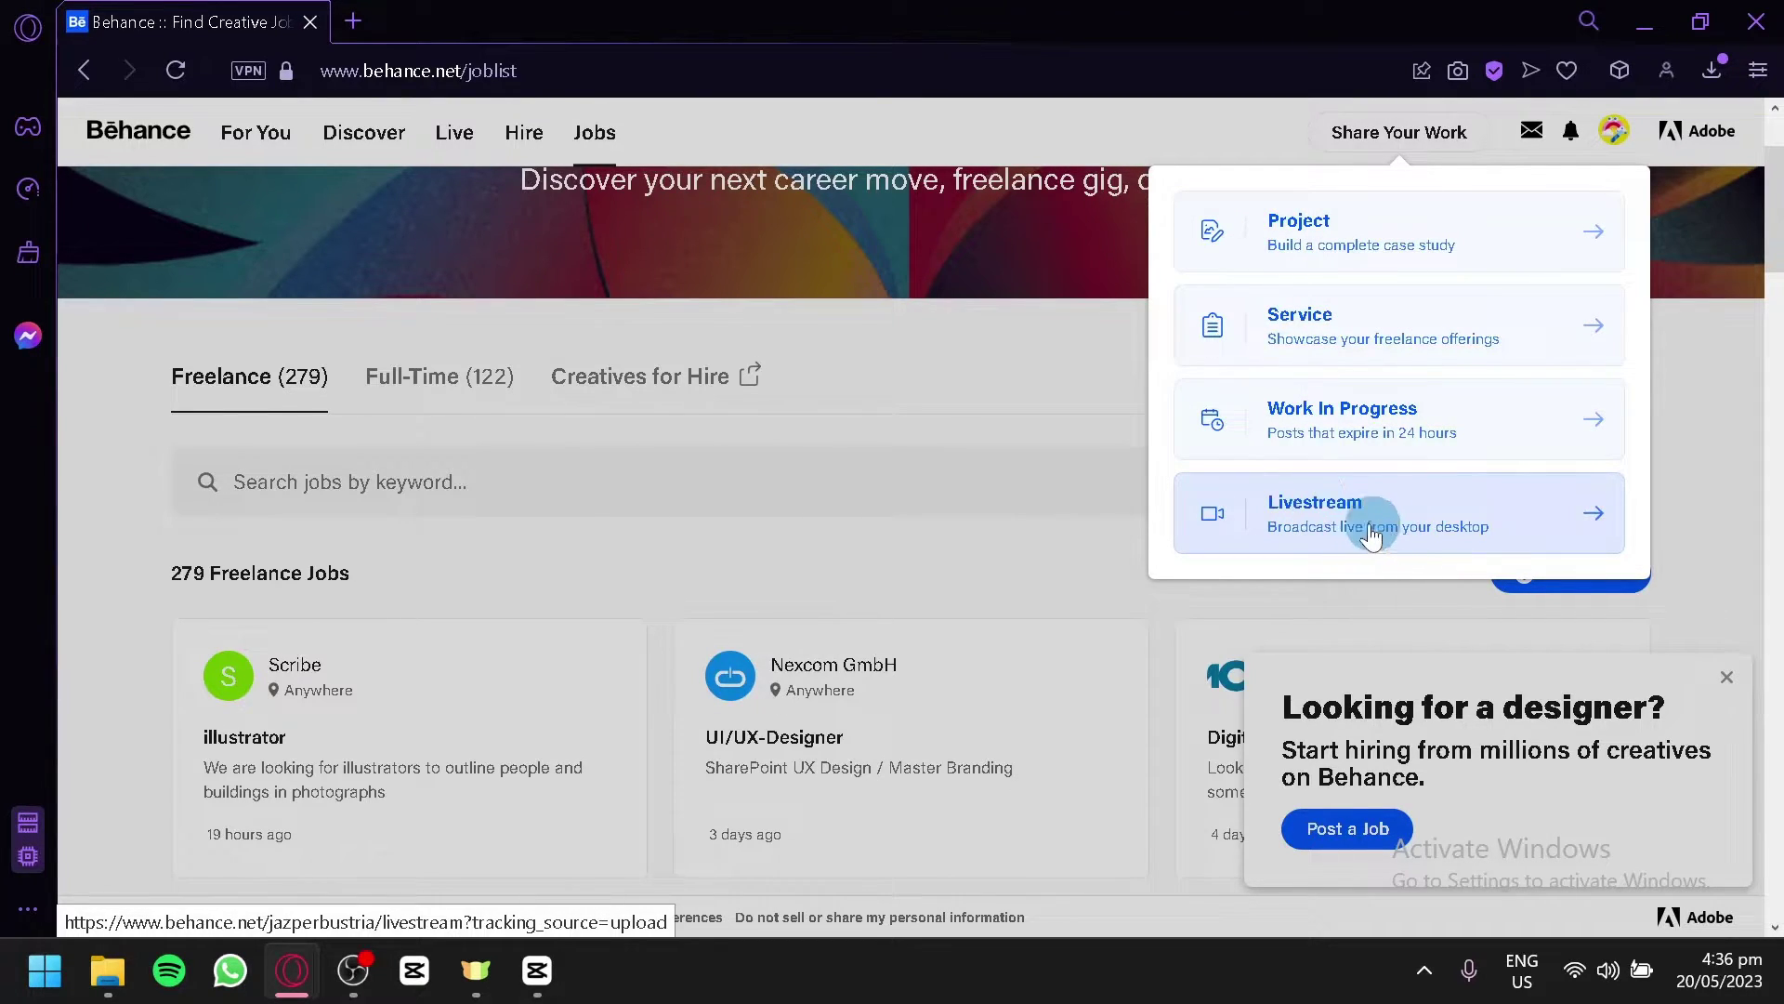
left_click(1300, 223)
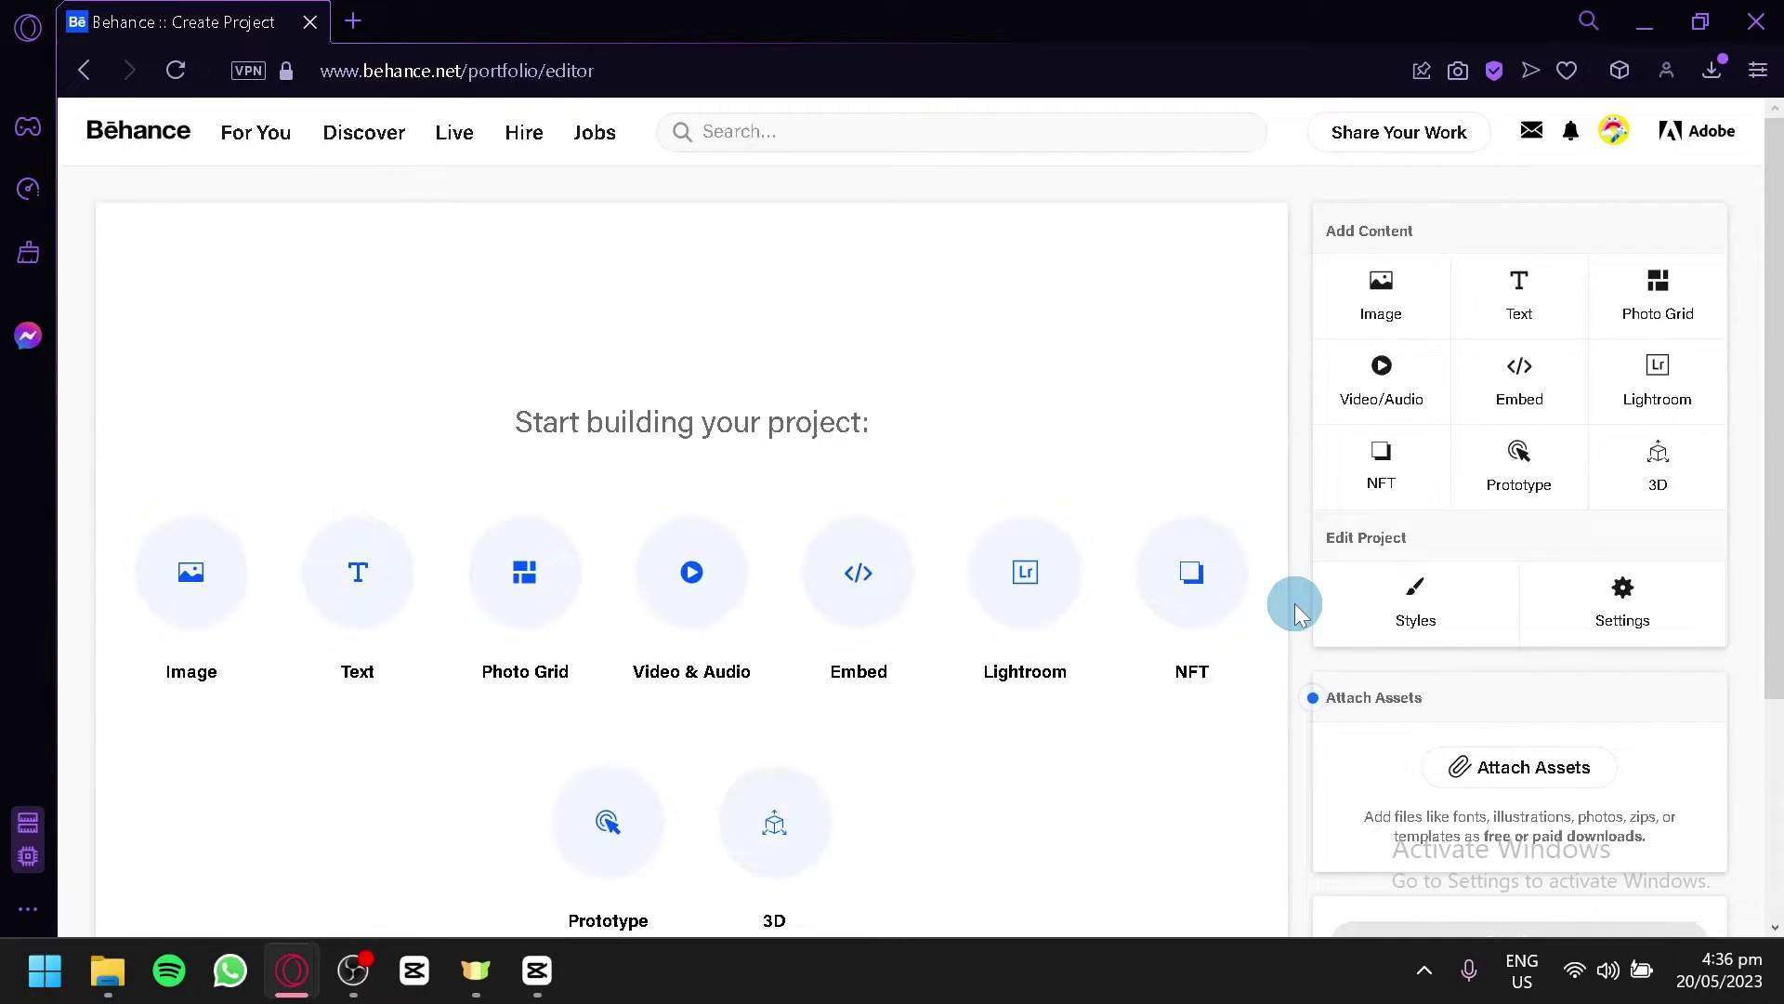
Insert the downloaded pop-art cat picture as the project's first image
left_click(206, 602)
left_click(210, 622)
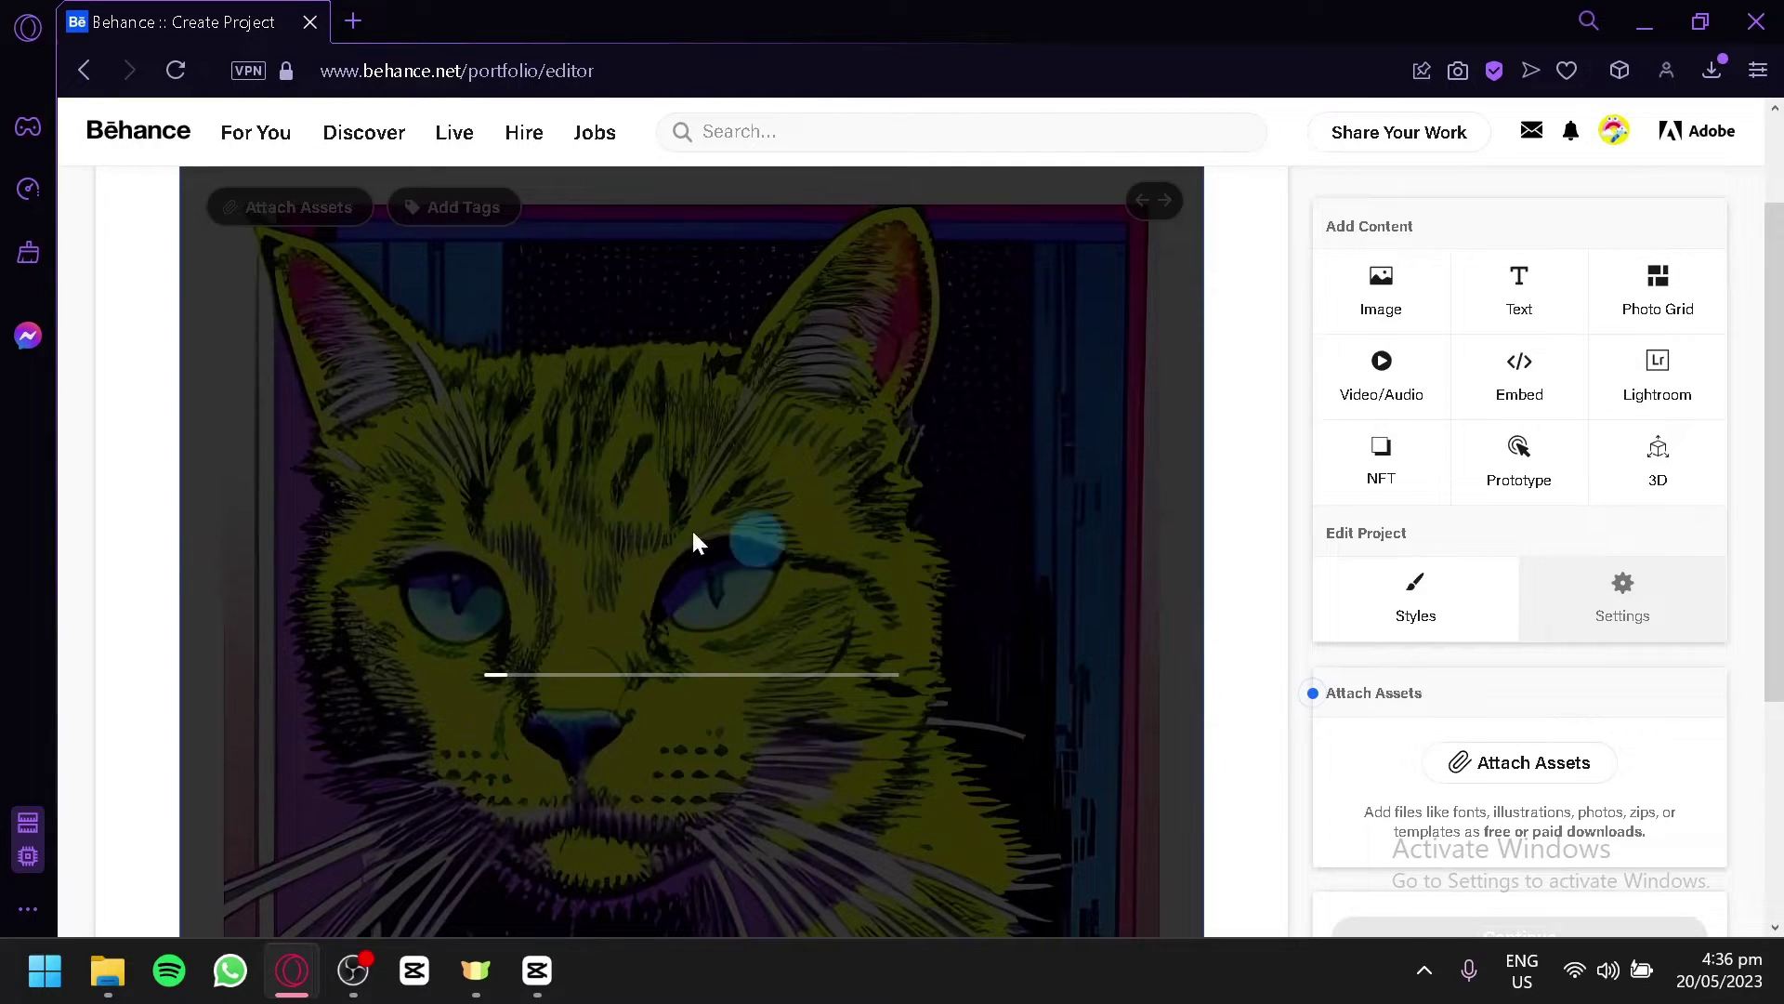
scroll(474, 423, "up", 2)
scroll(1129, 526, "down", 5)
scroll(1162, 507, "up", 5)
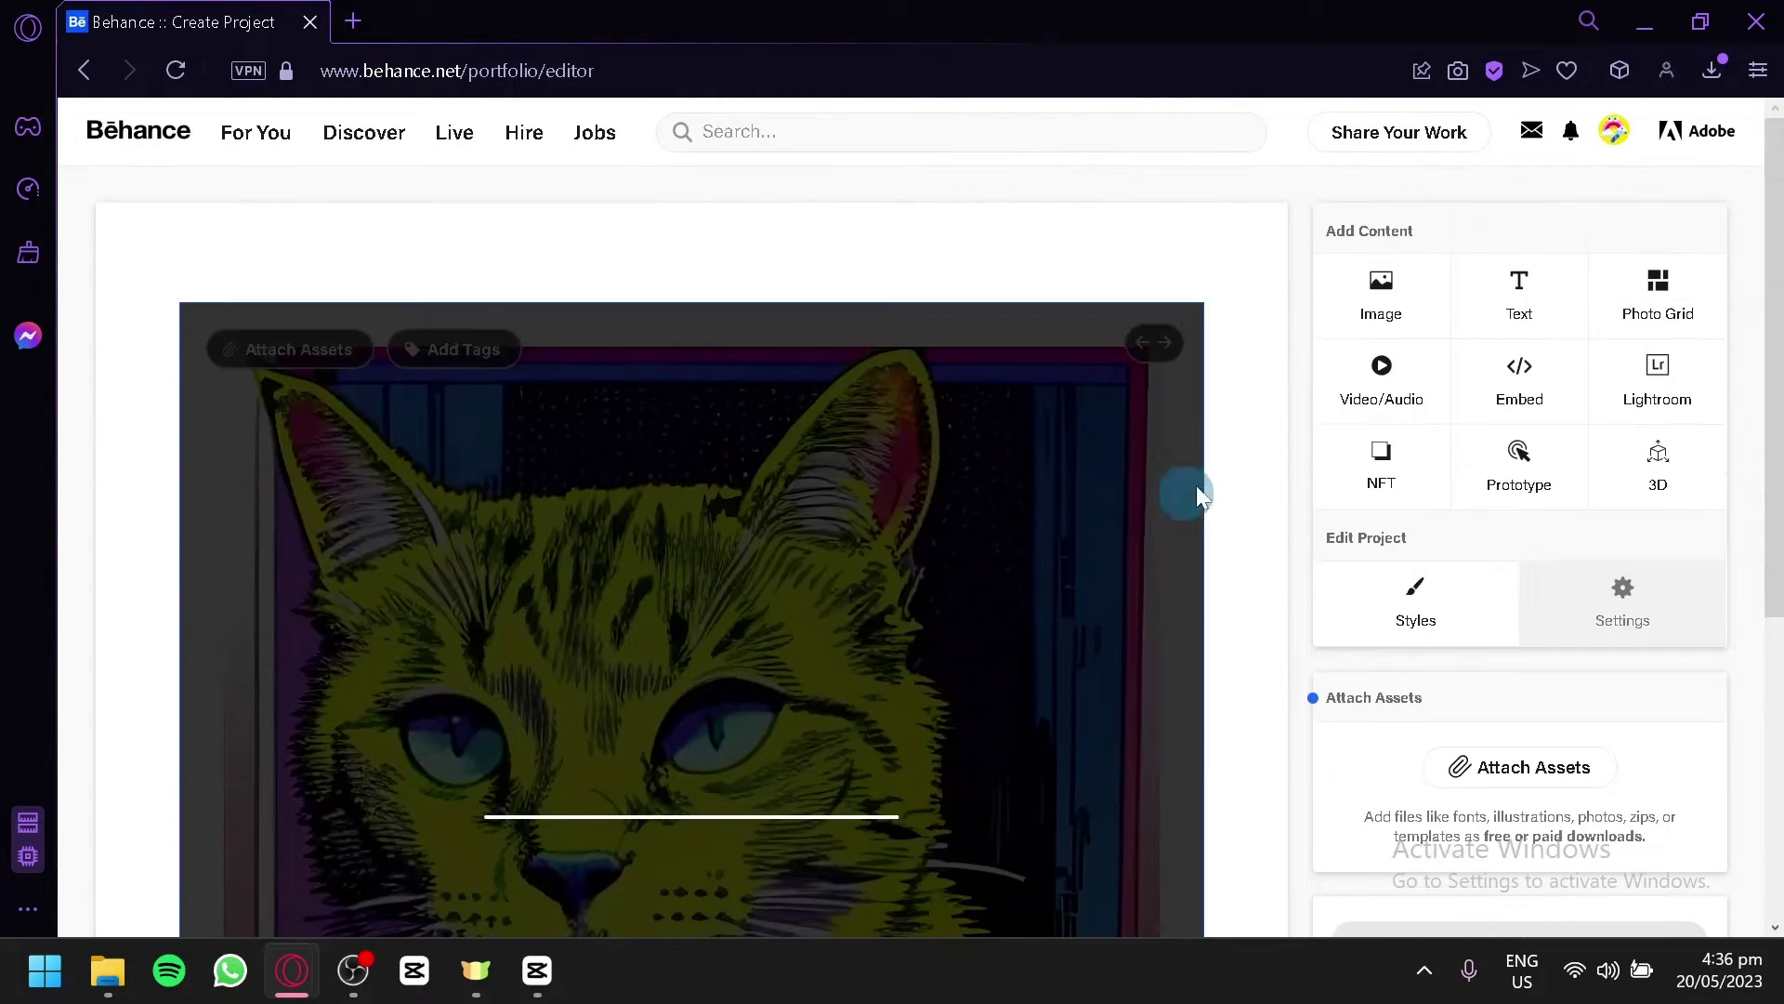
Add a text block below the image reading 'Cat artwork'
left_click(1493, 304)
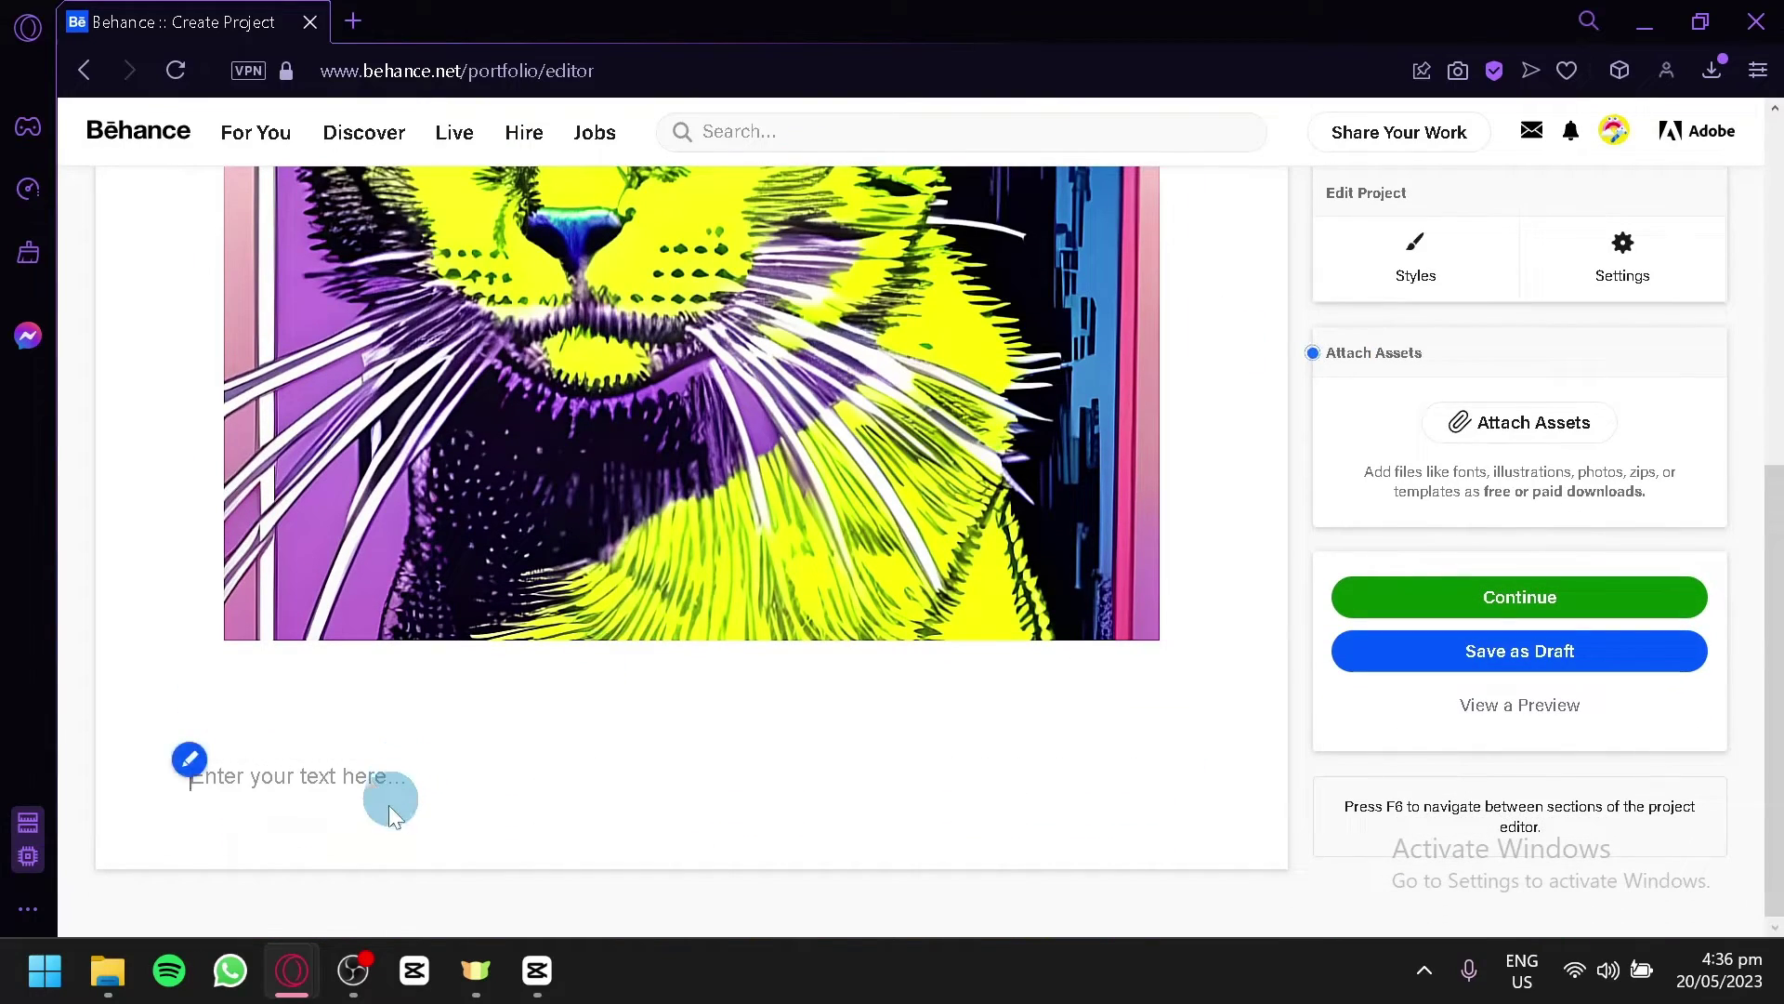
type("Cat artw")
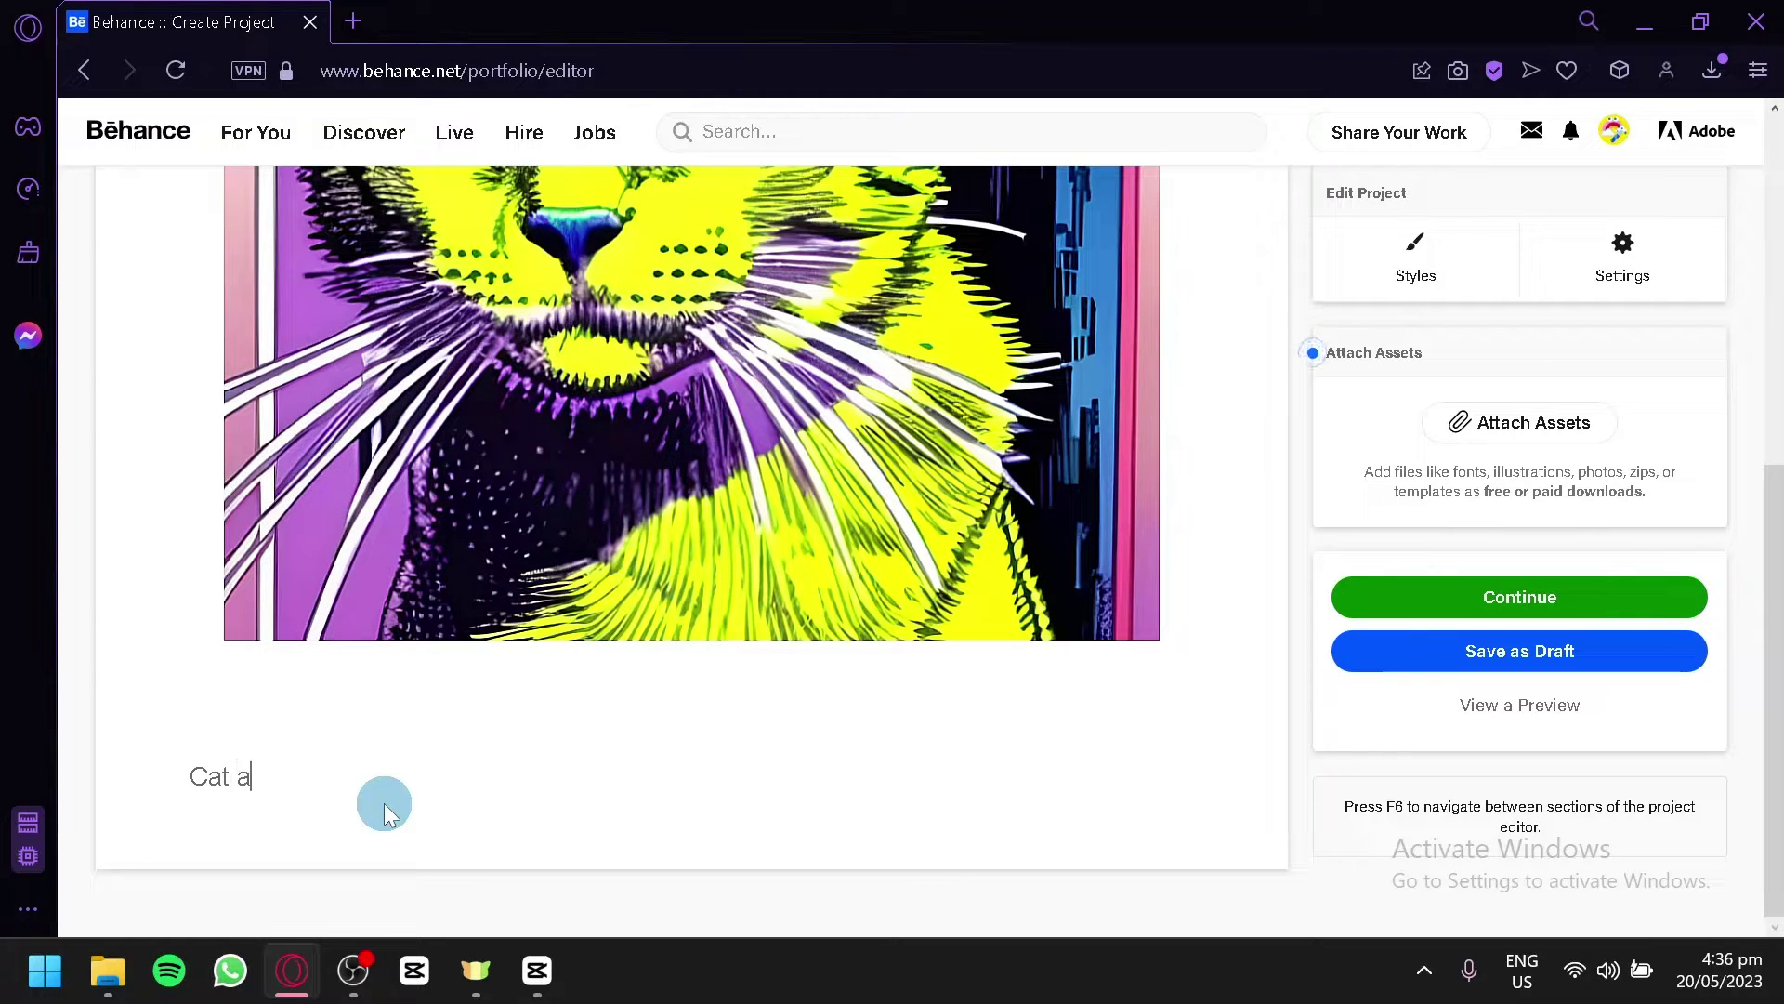
type("ork")
scroll(410, 792, "up", 10)
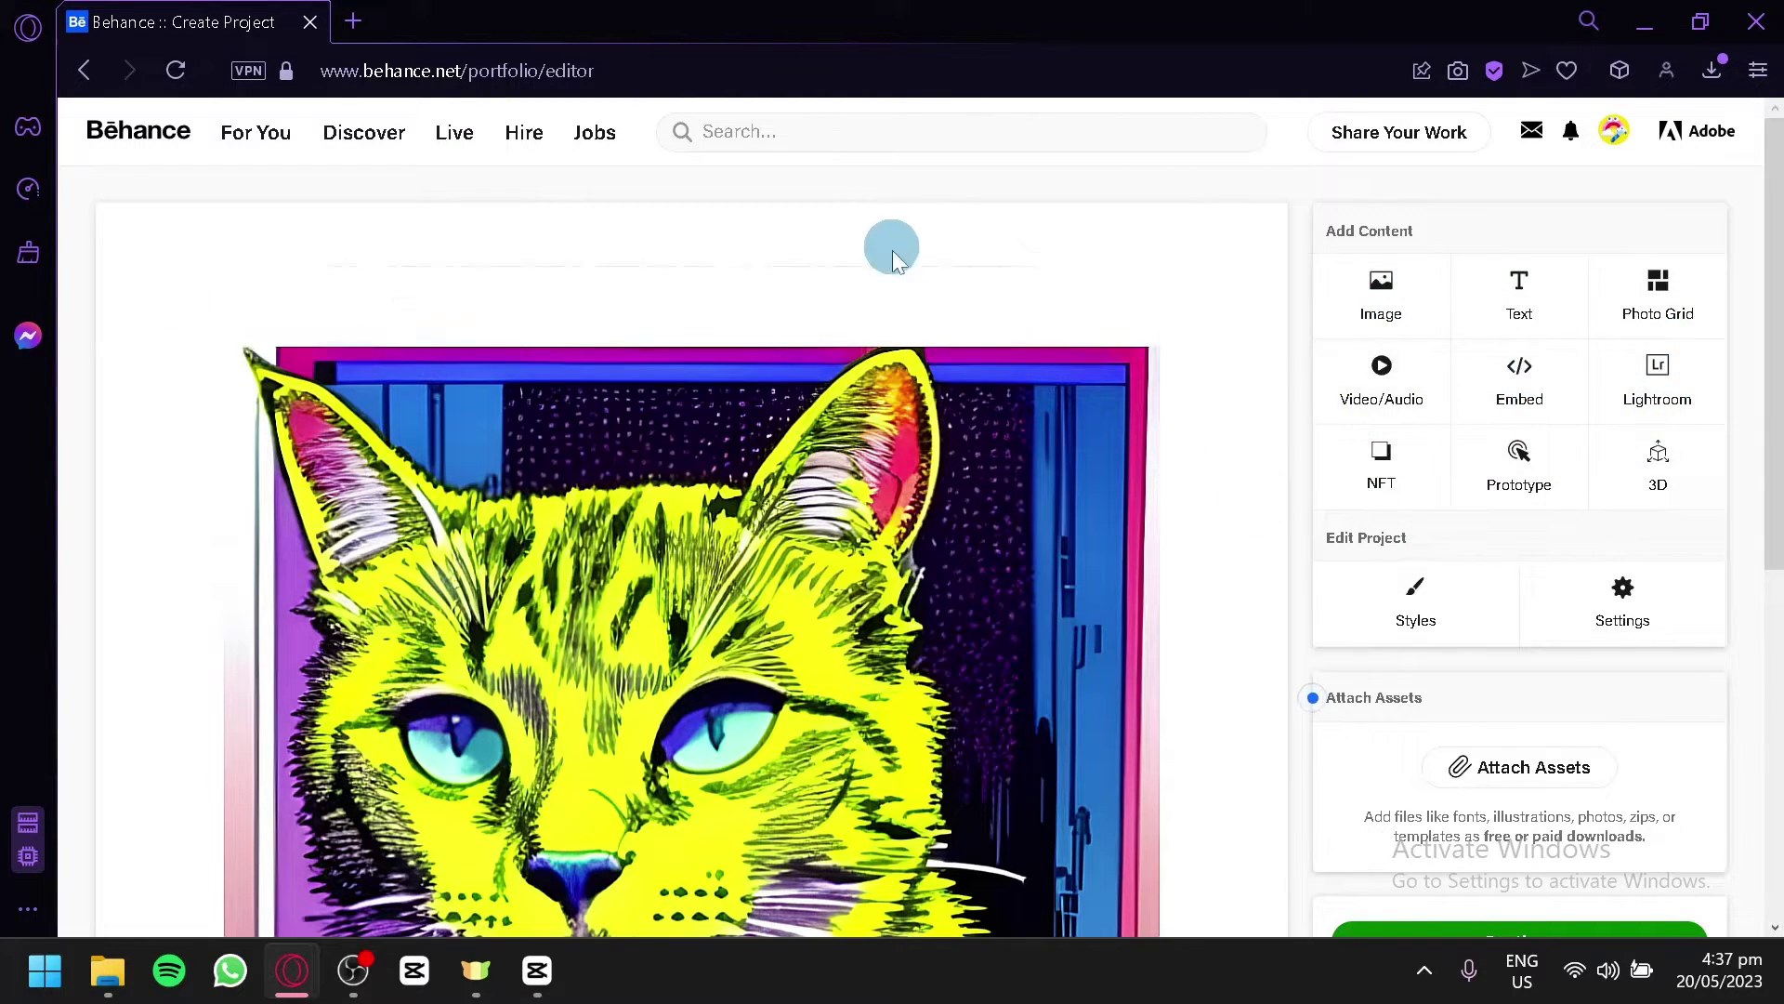
scroll(1047, 337, "down", 7)
scroll(966, 478, "up", 2)
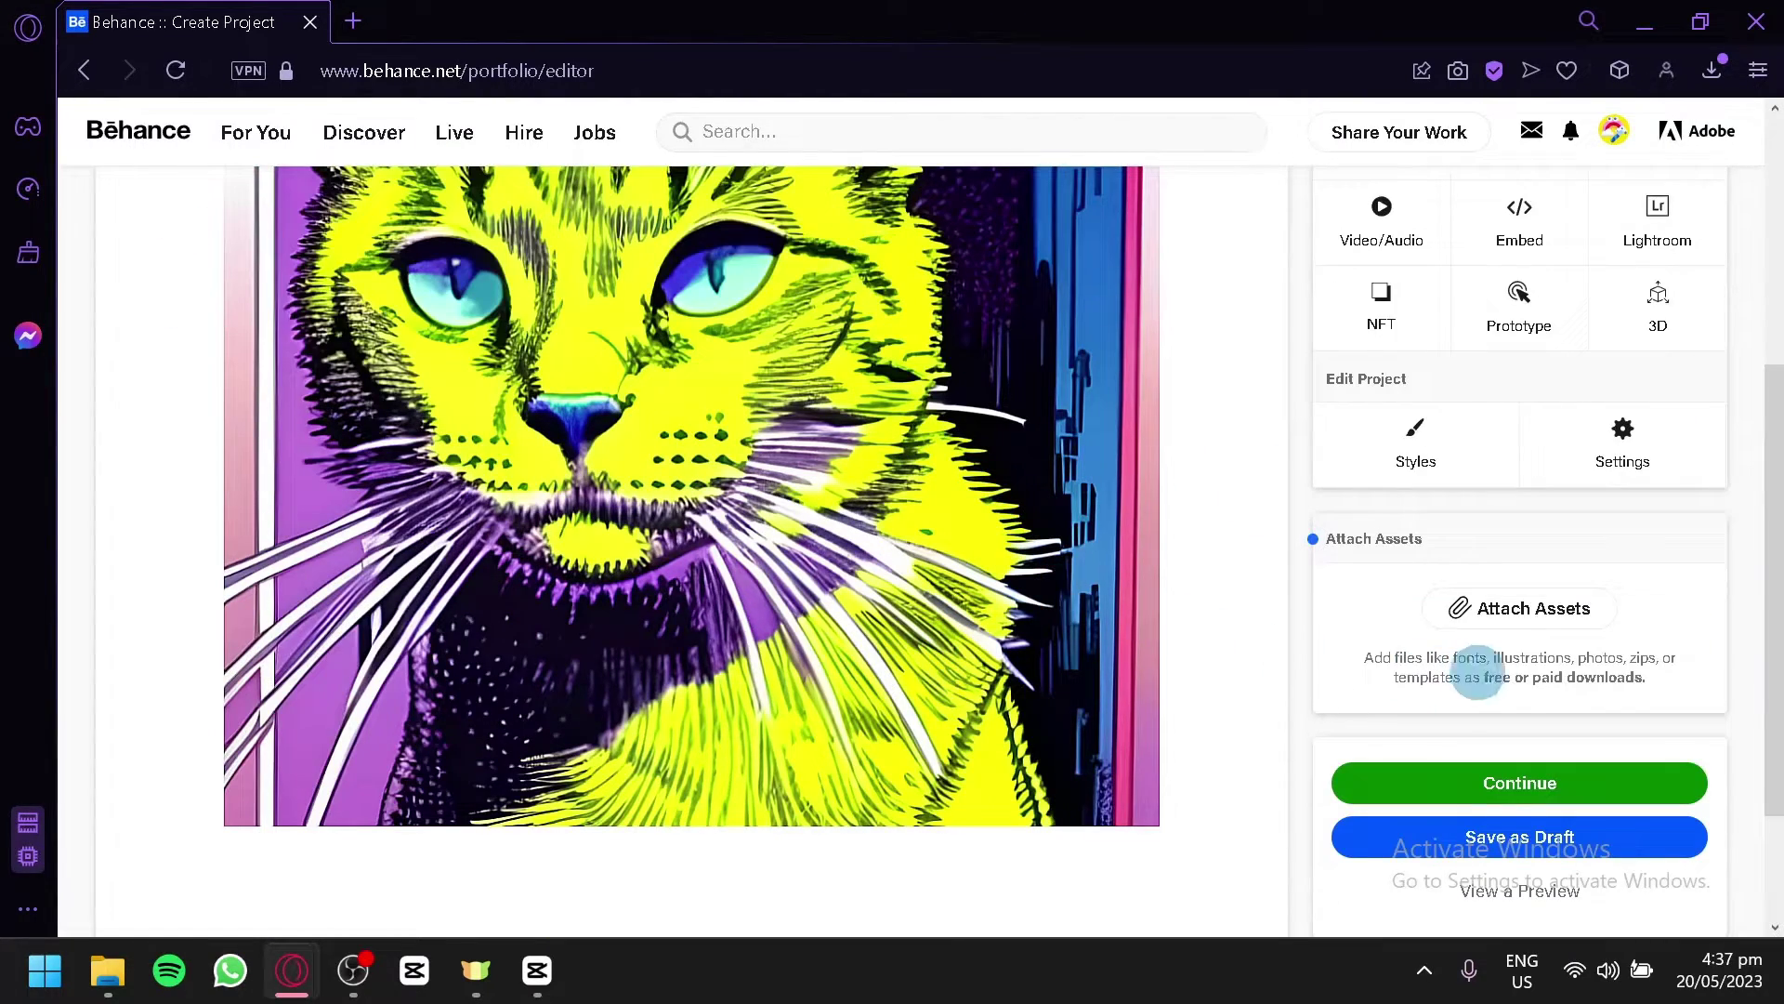
Check the Assets dialog's Add Link tab, close it unchanged, and continue to the project details form
left_click(1514, 618)
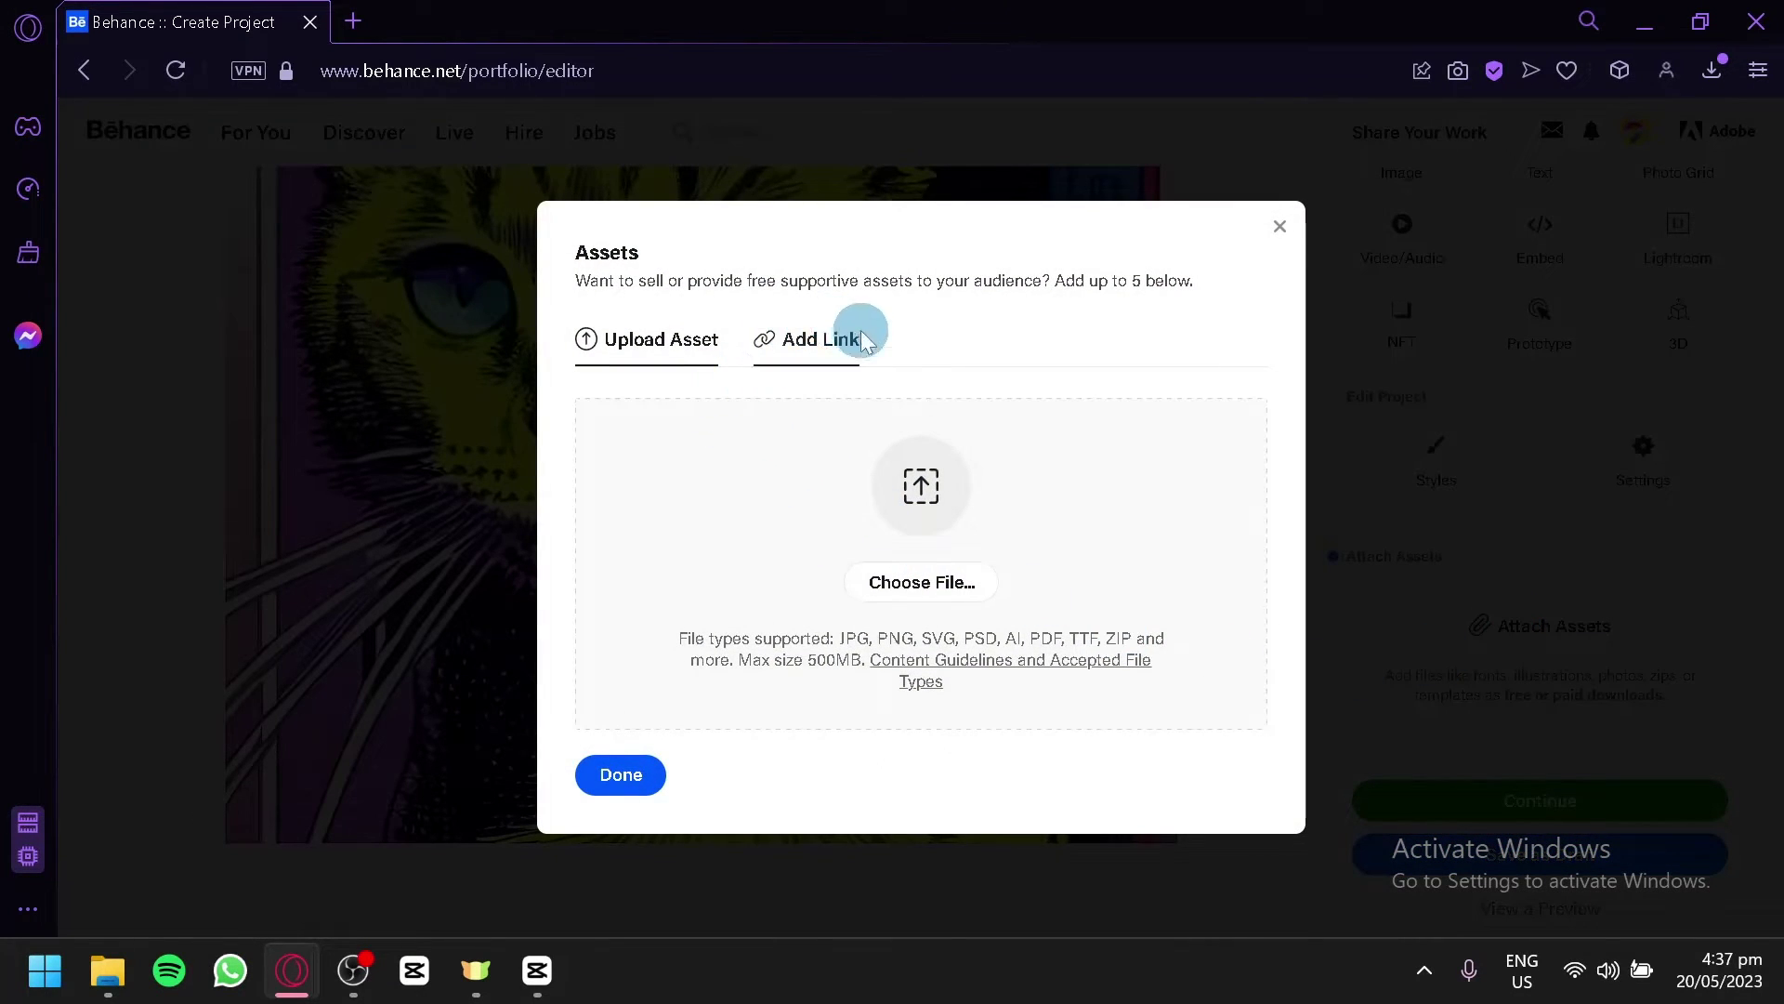
left_click(814, 339)
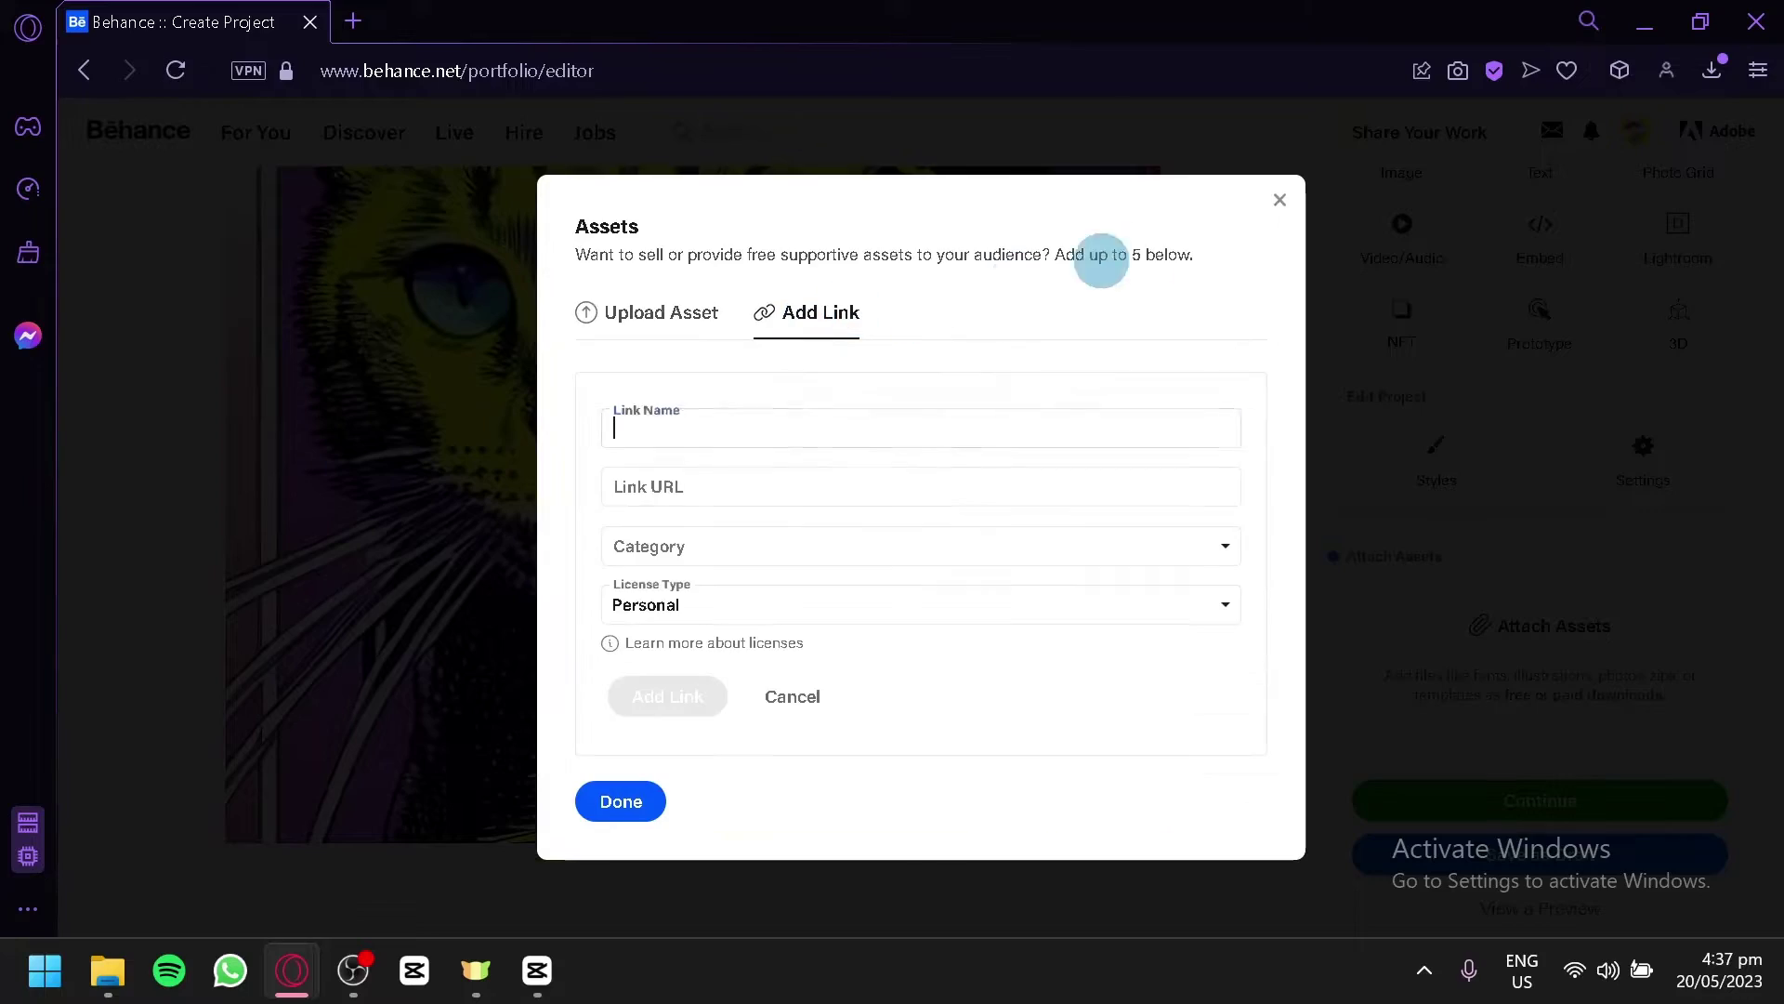
left_click(1280, 226)
left_click(1598, 783)
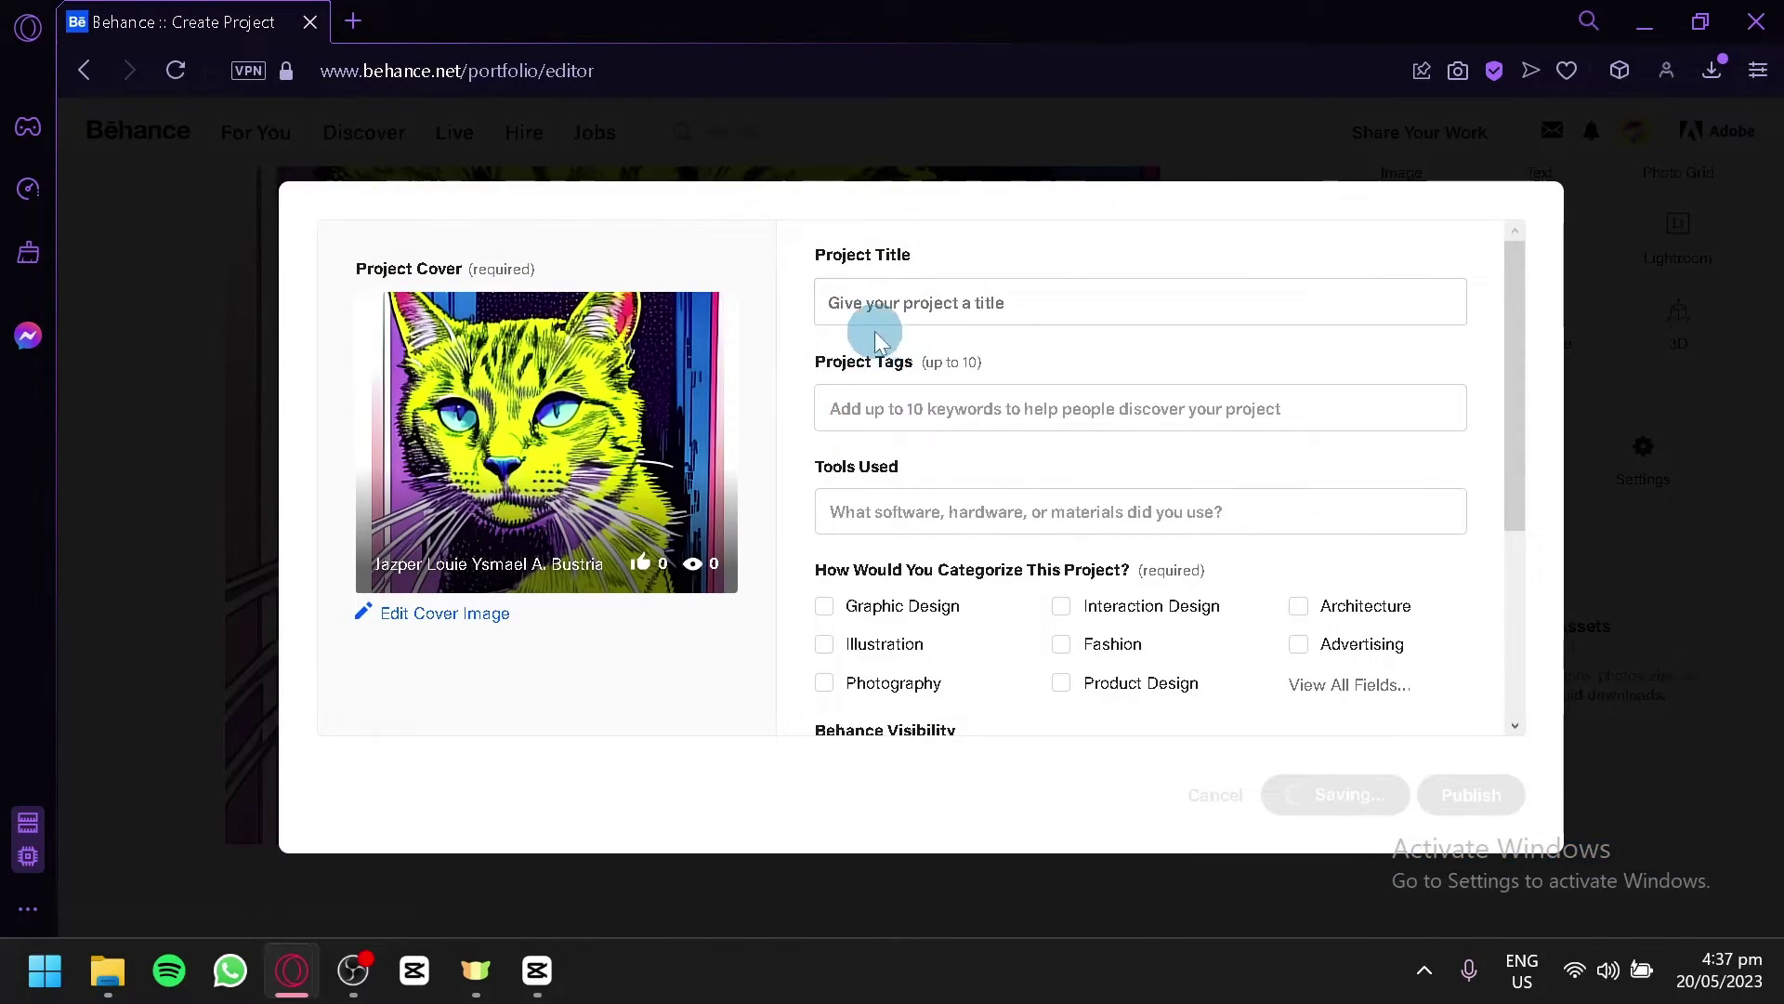
Enter 'Cat artwork' as the title and add tags cat, animal, cartoon and character design
left_click(881, 298)
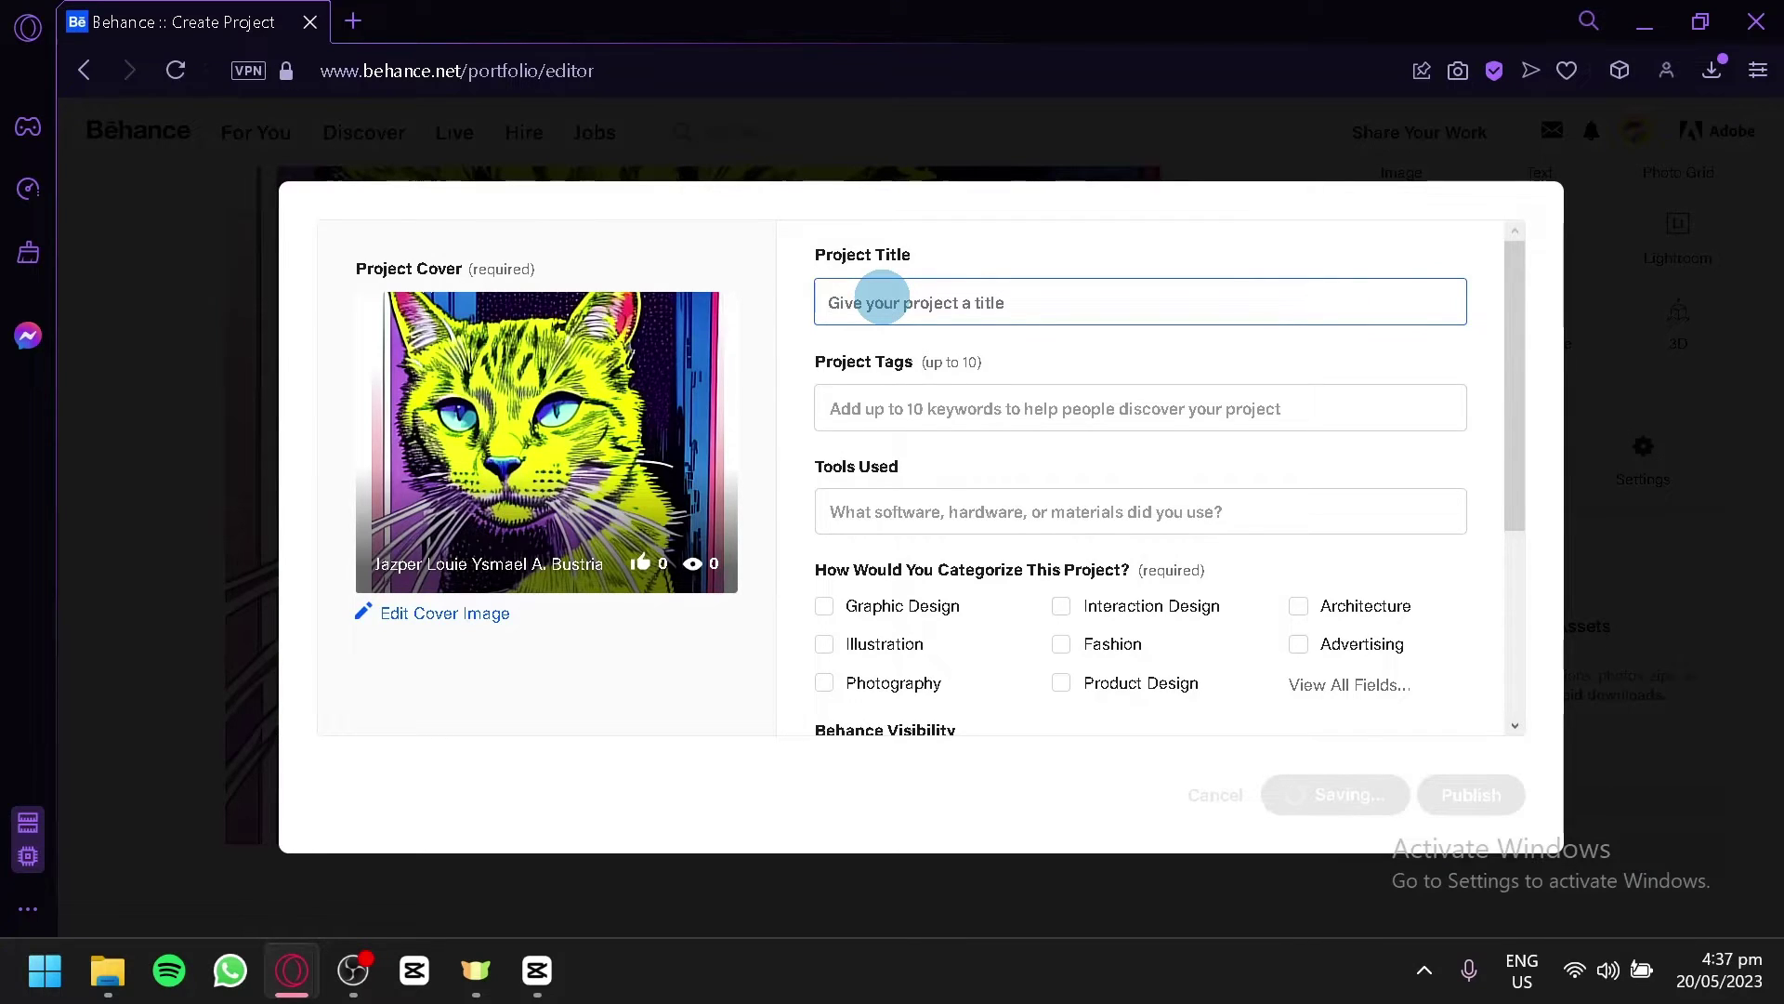
type("Cat artwork")
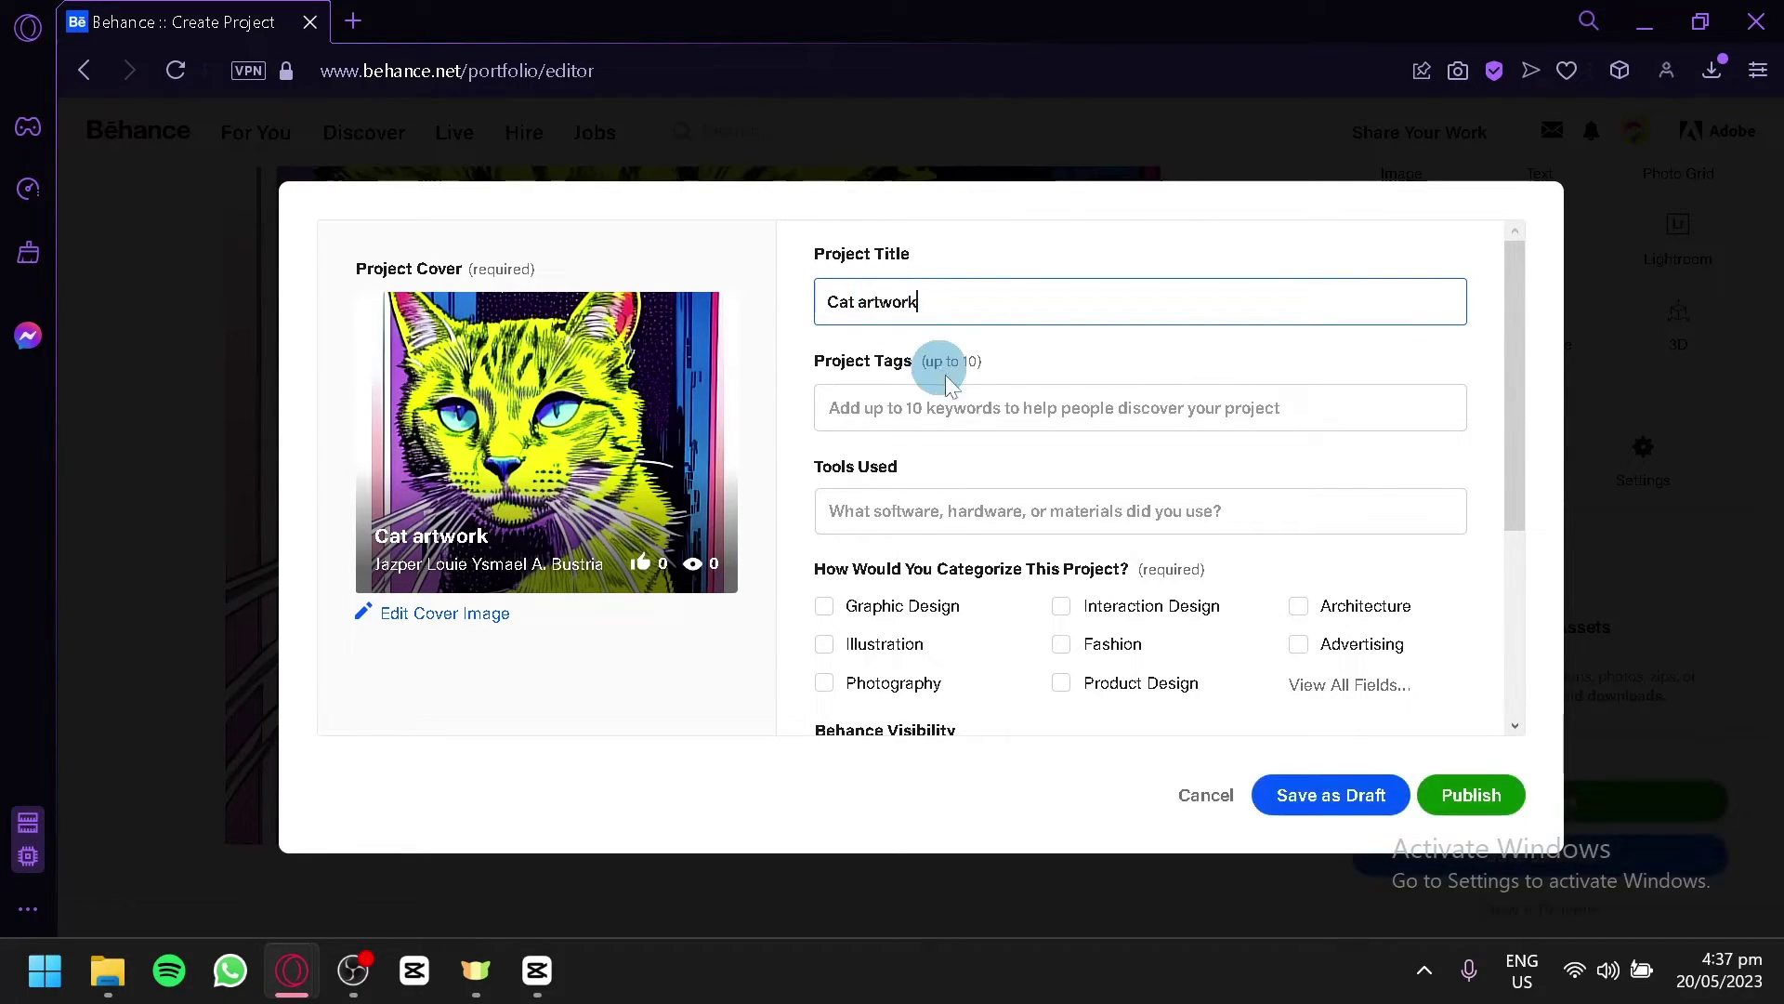
left_click(962, 407)
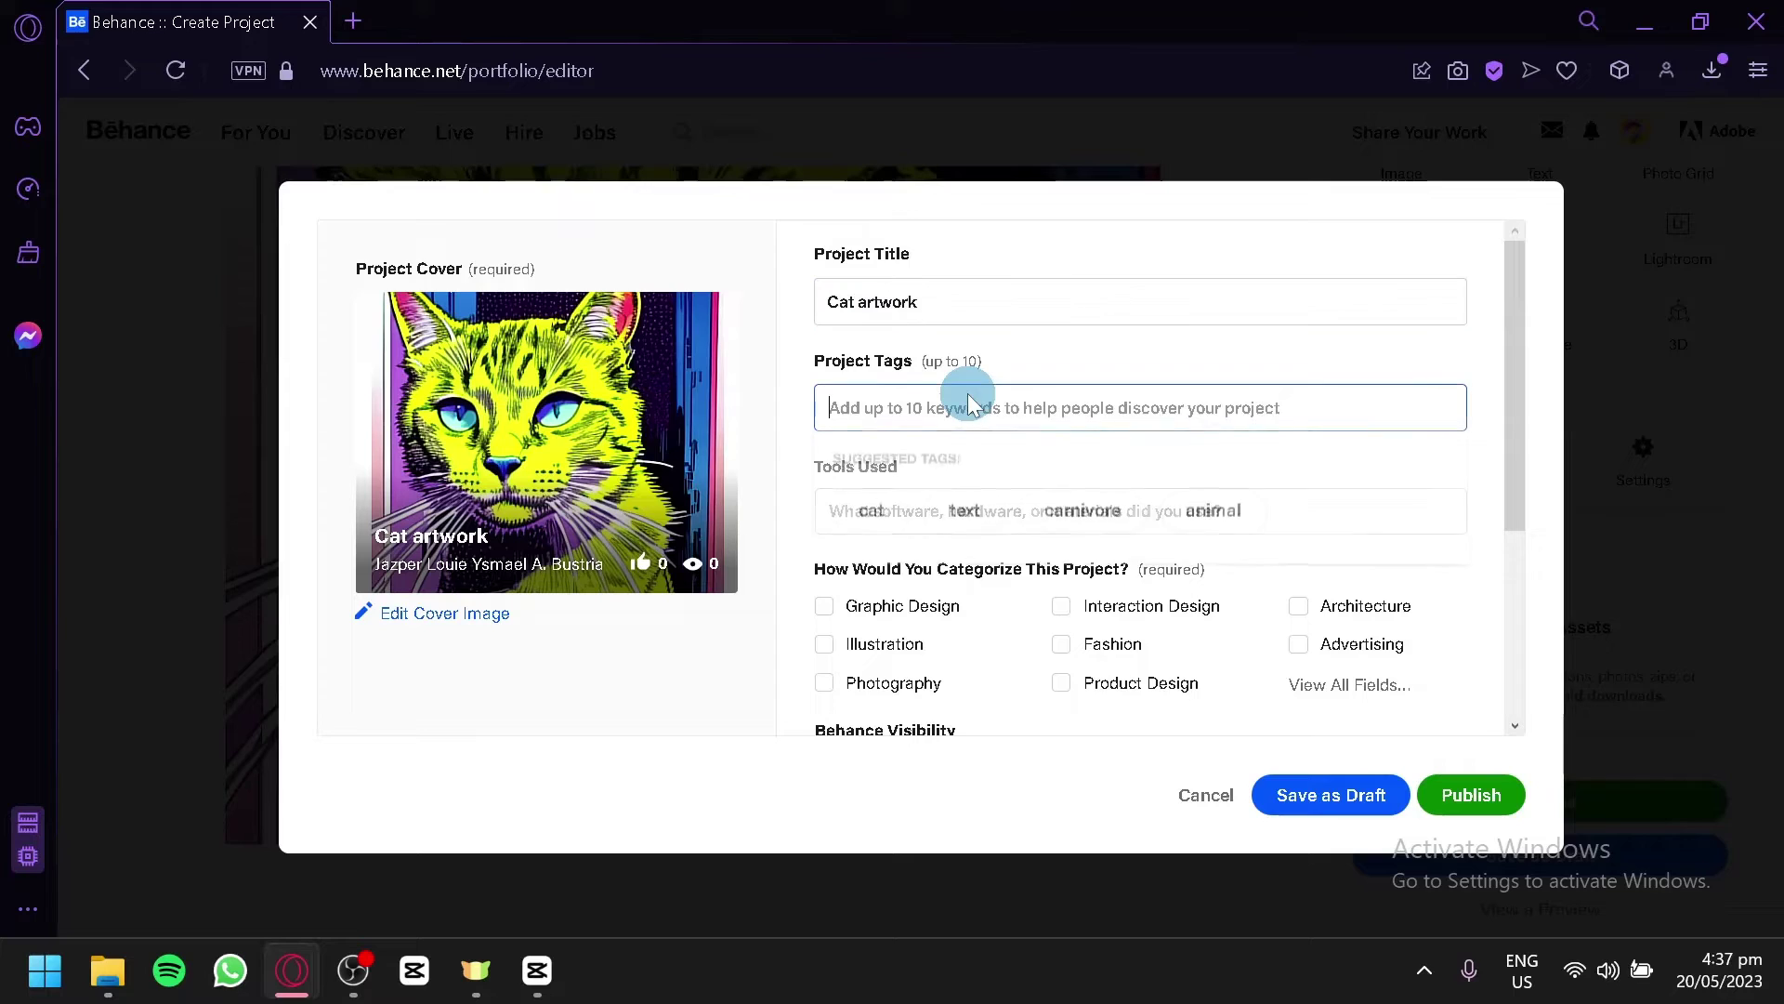
left_click(883, 515)
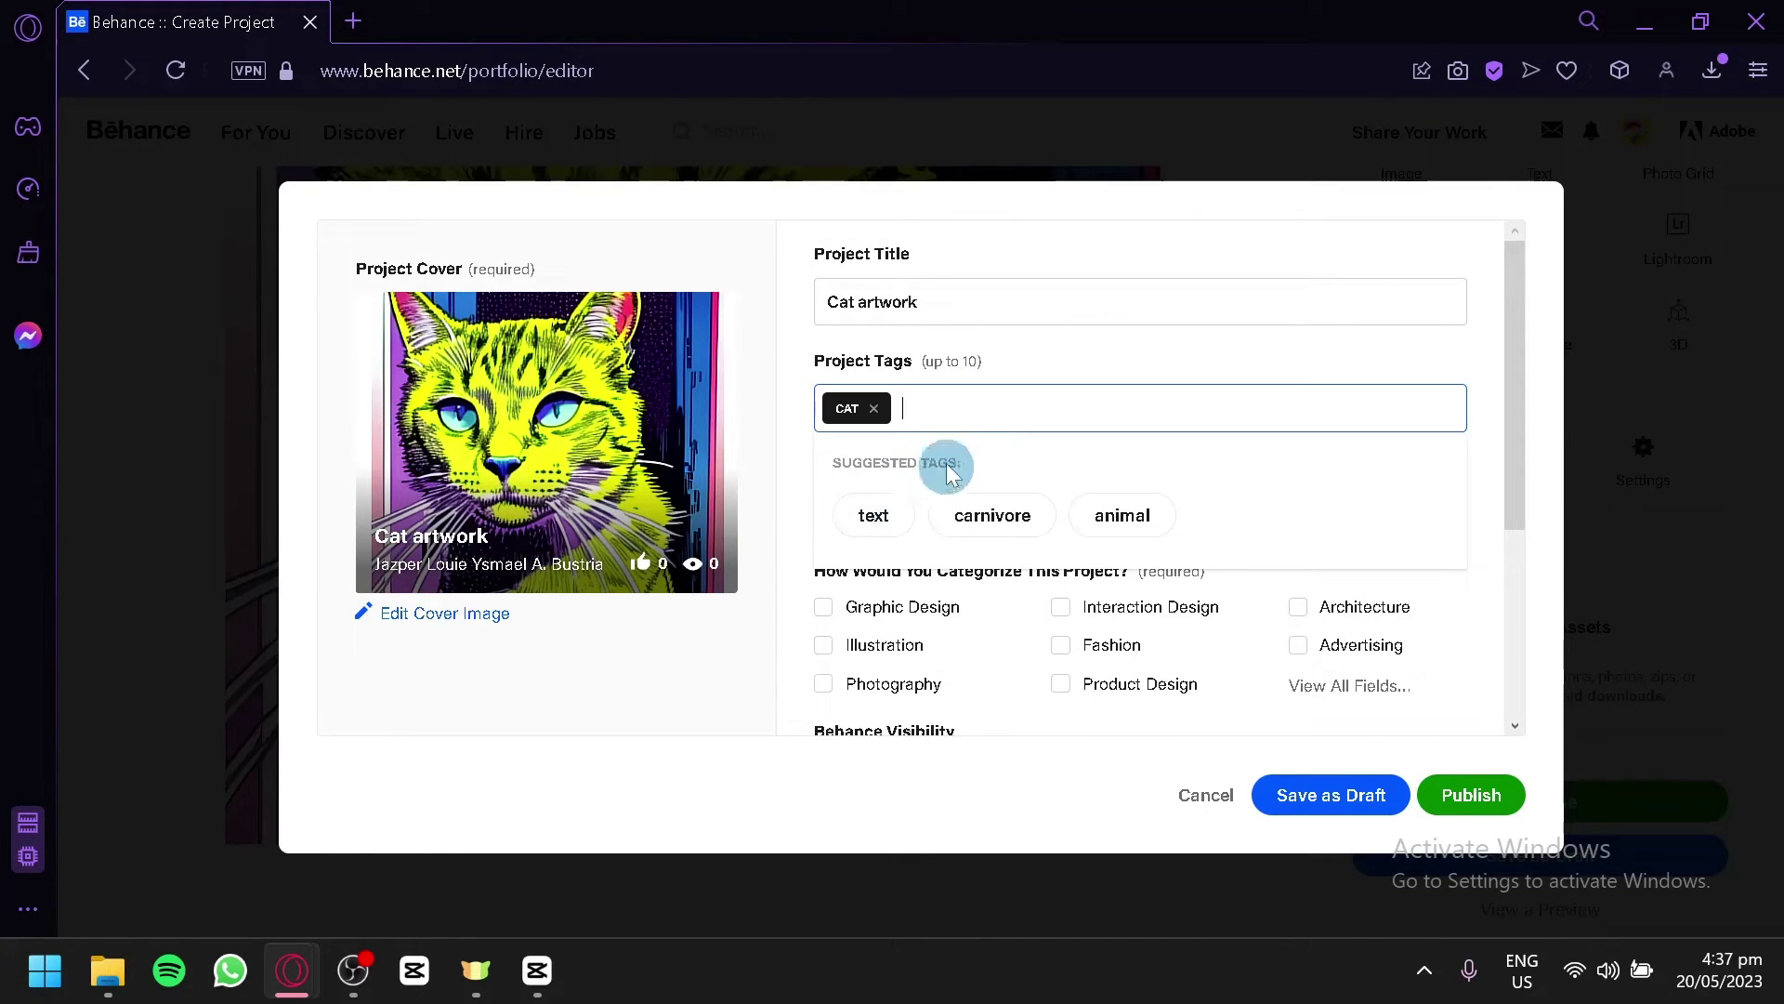
left_click(940, 530)
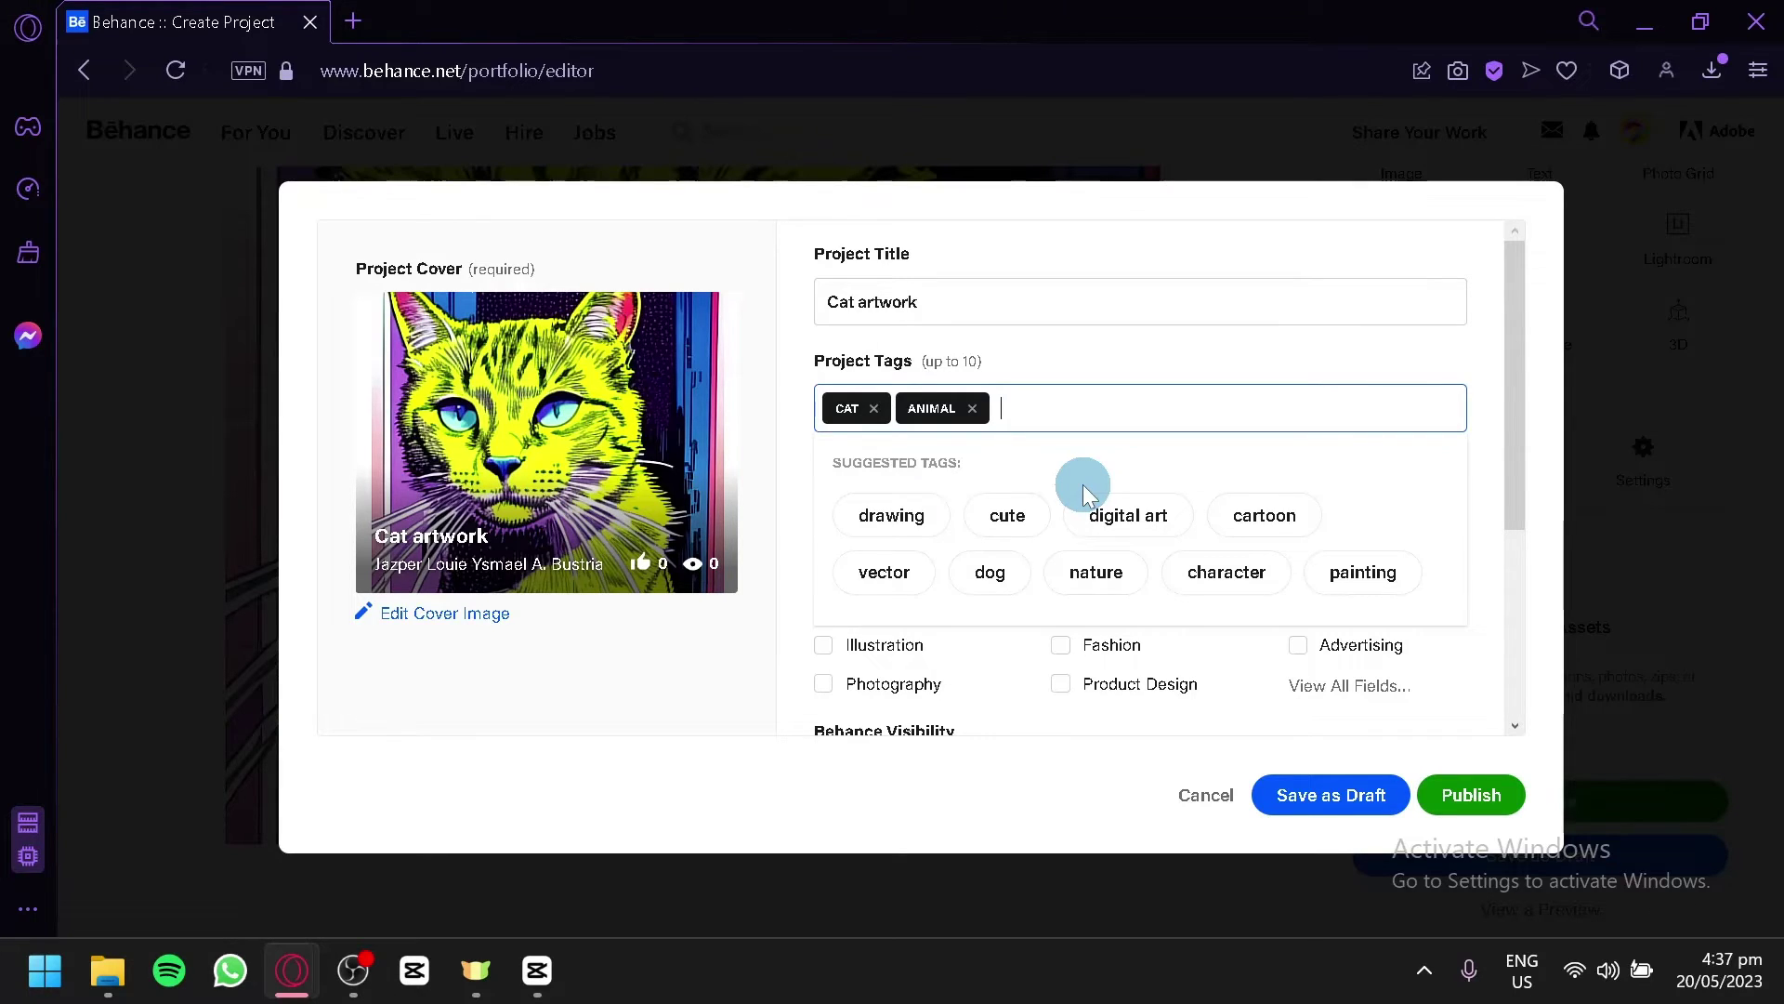
left_click(1295, 522)
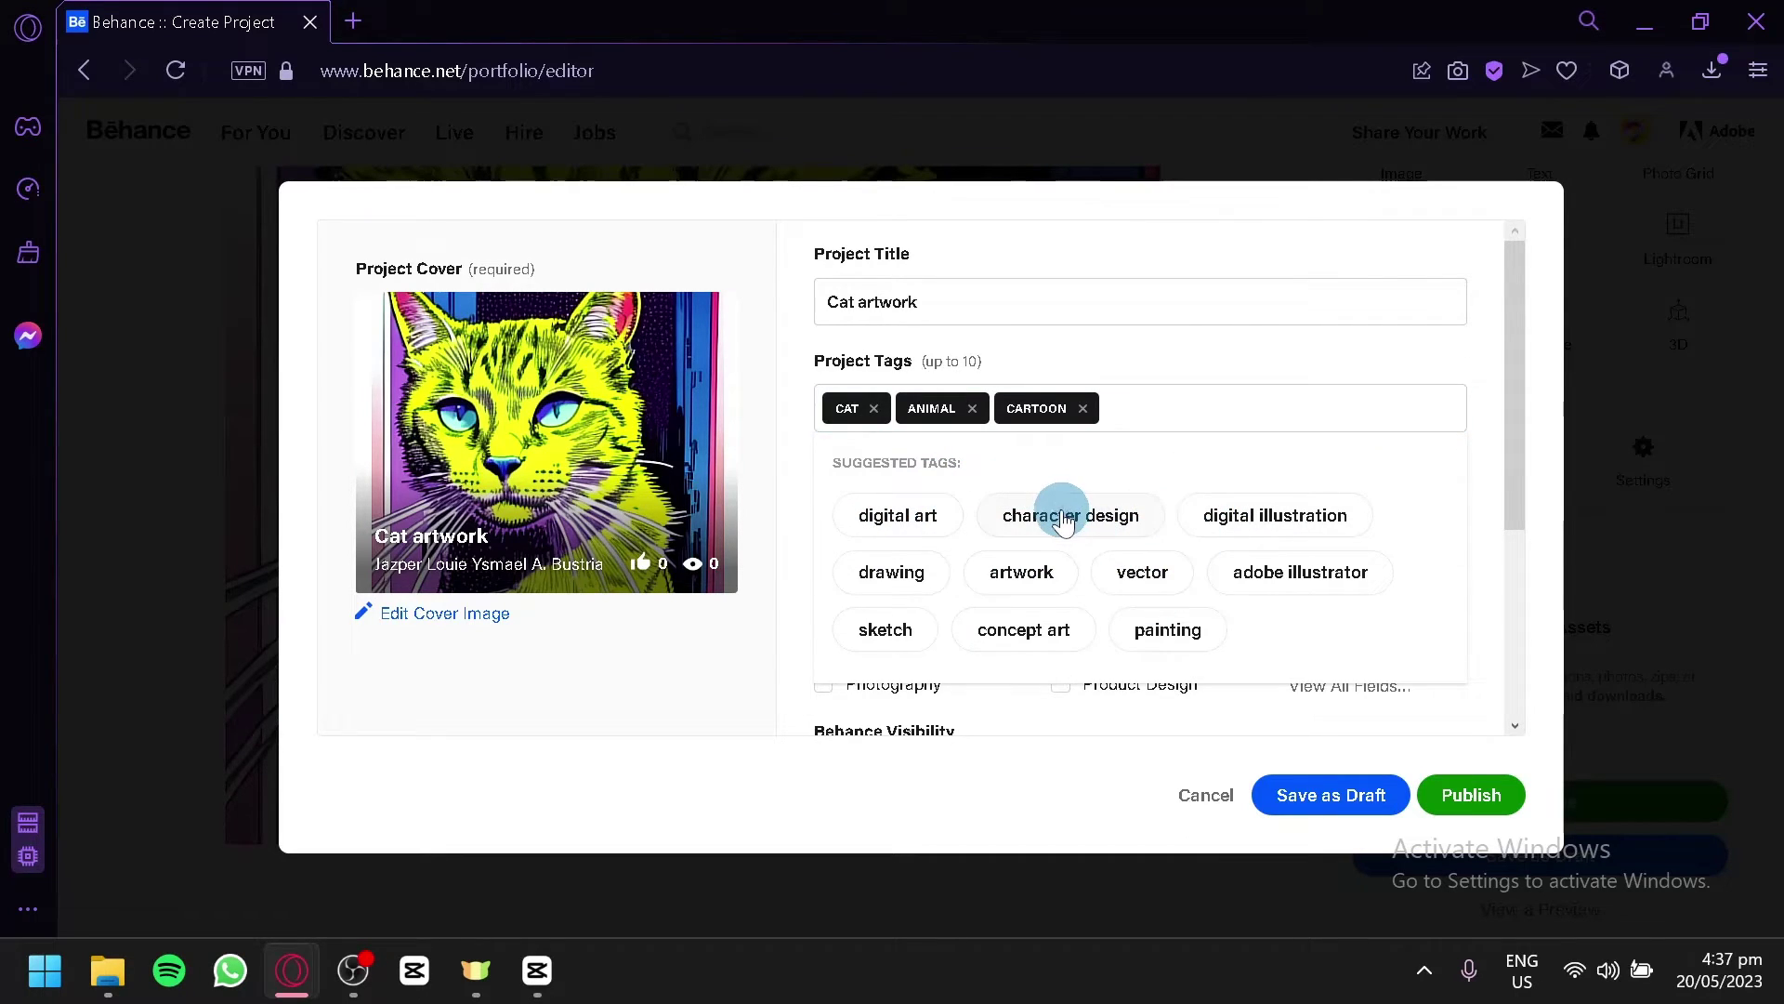
left_click(1064, 518)
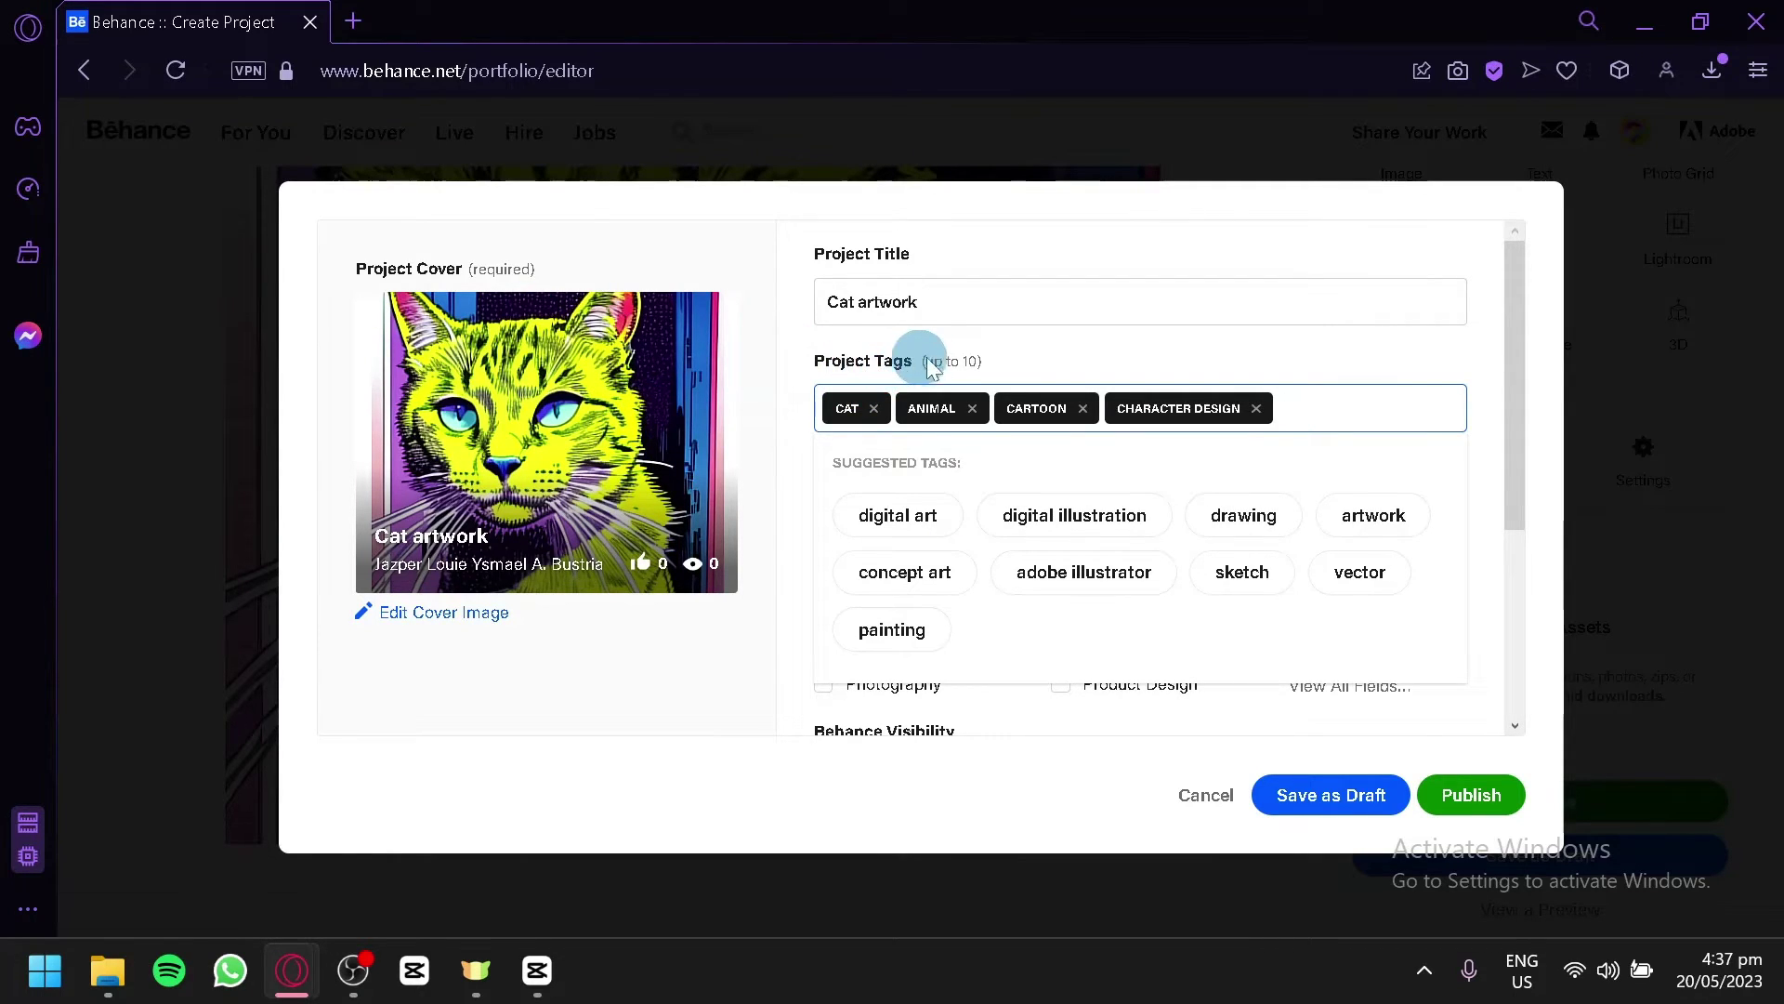
left_click(1048, 360)
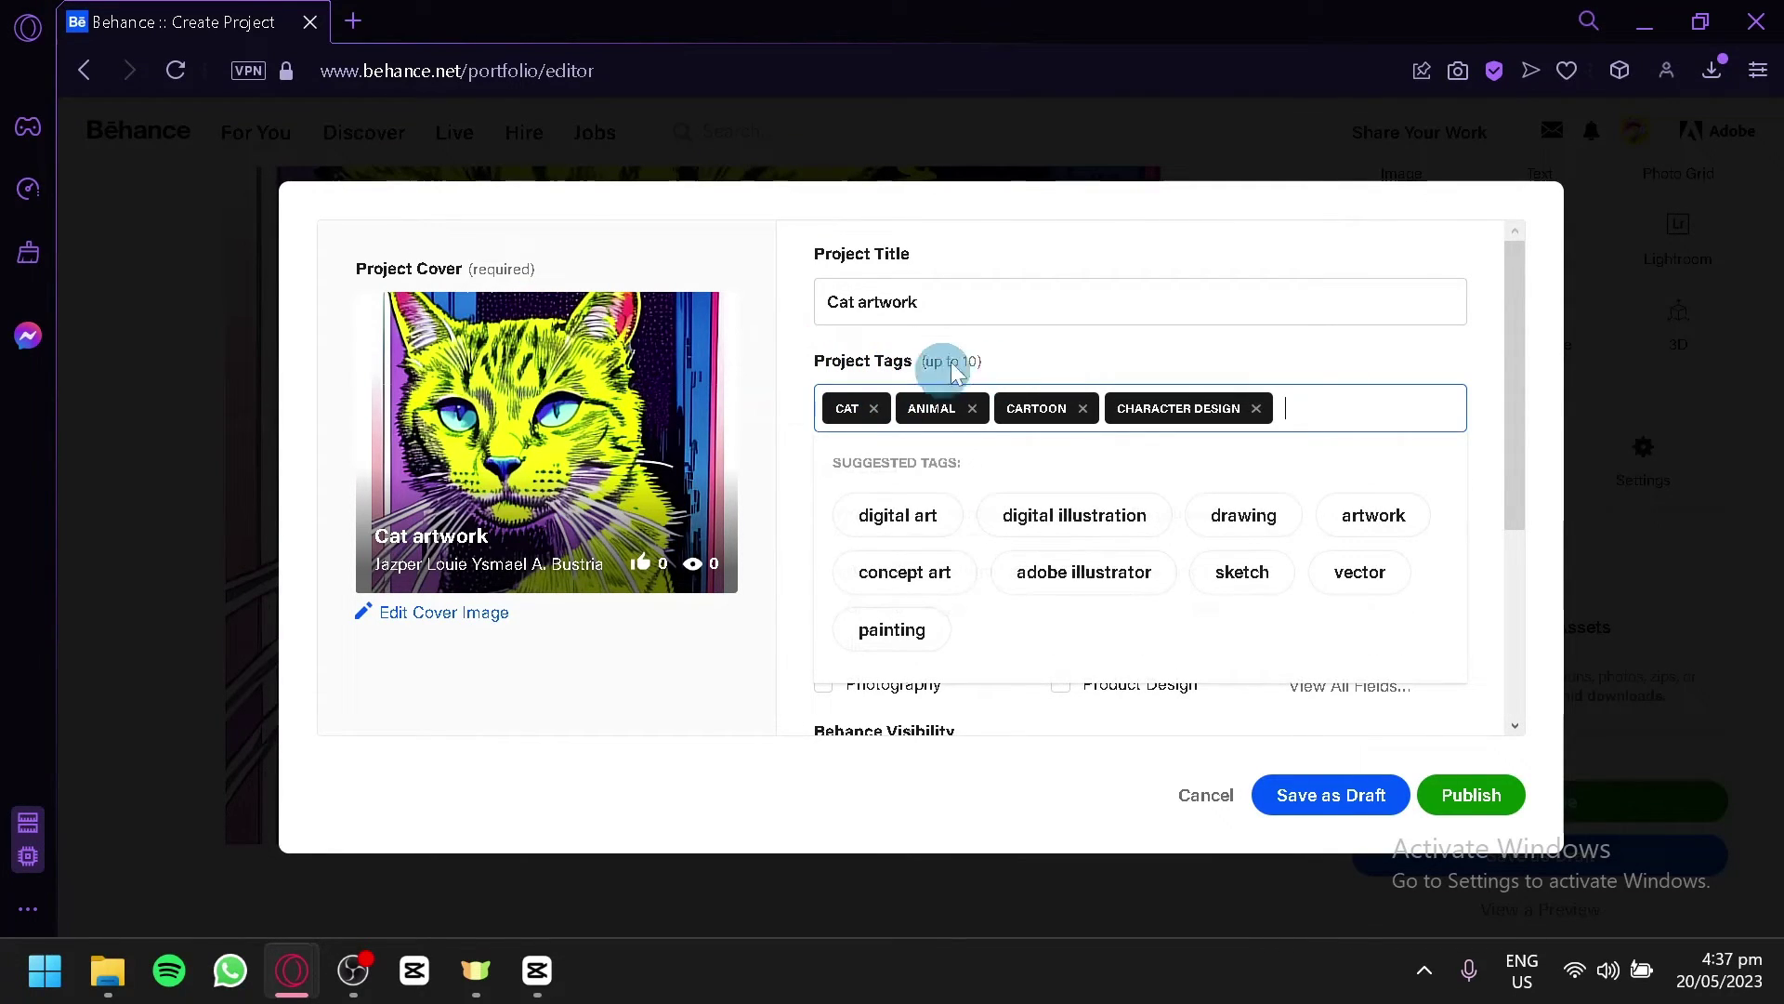
Tick Graphic Design as the category, leaving visibility Everyone and license All Rights Reserved unchanged
left_click(908, 783)
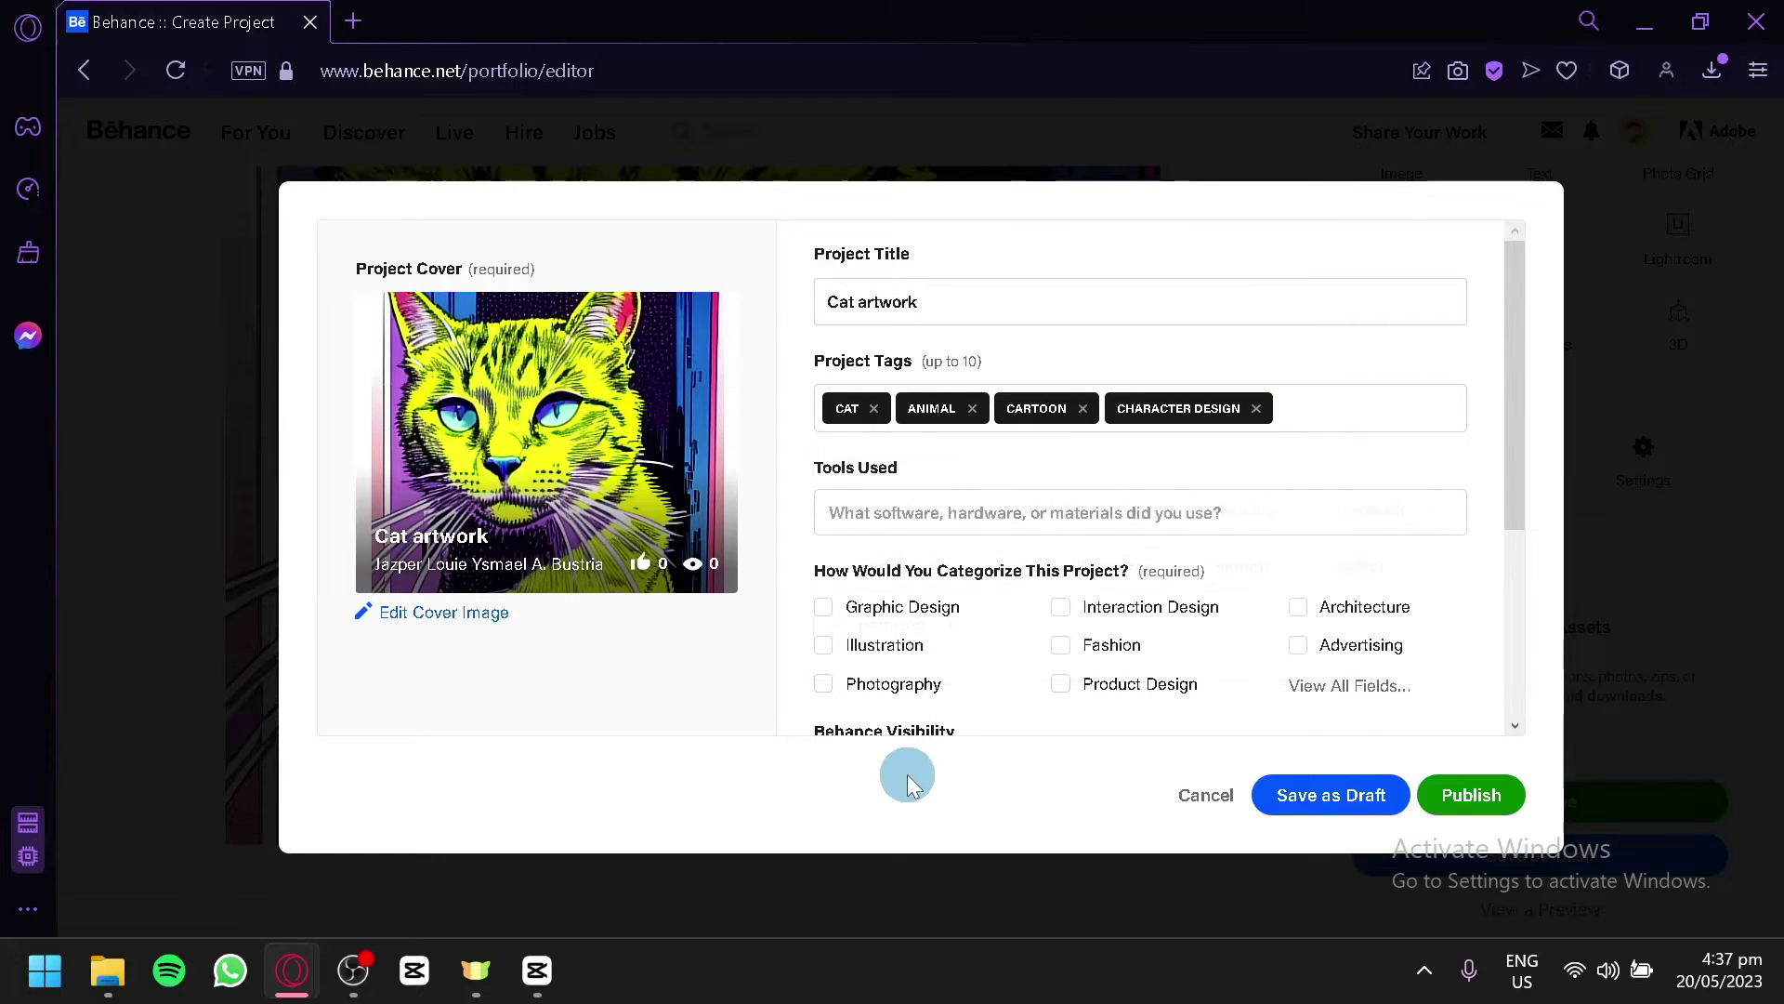
scroll(967, 604, "down", 2)
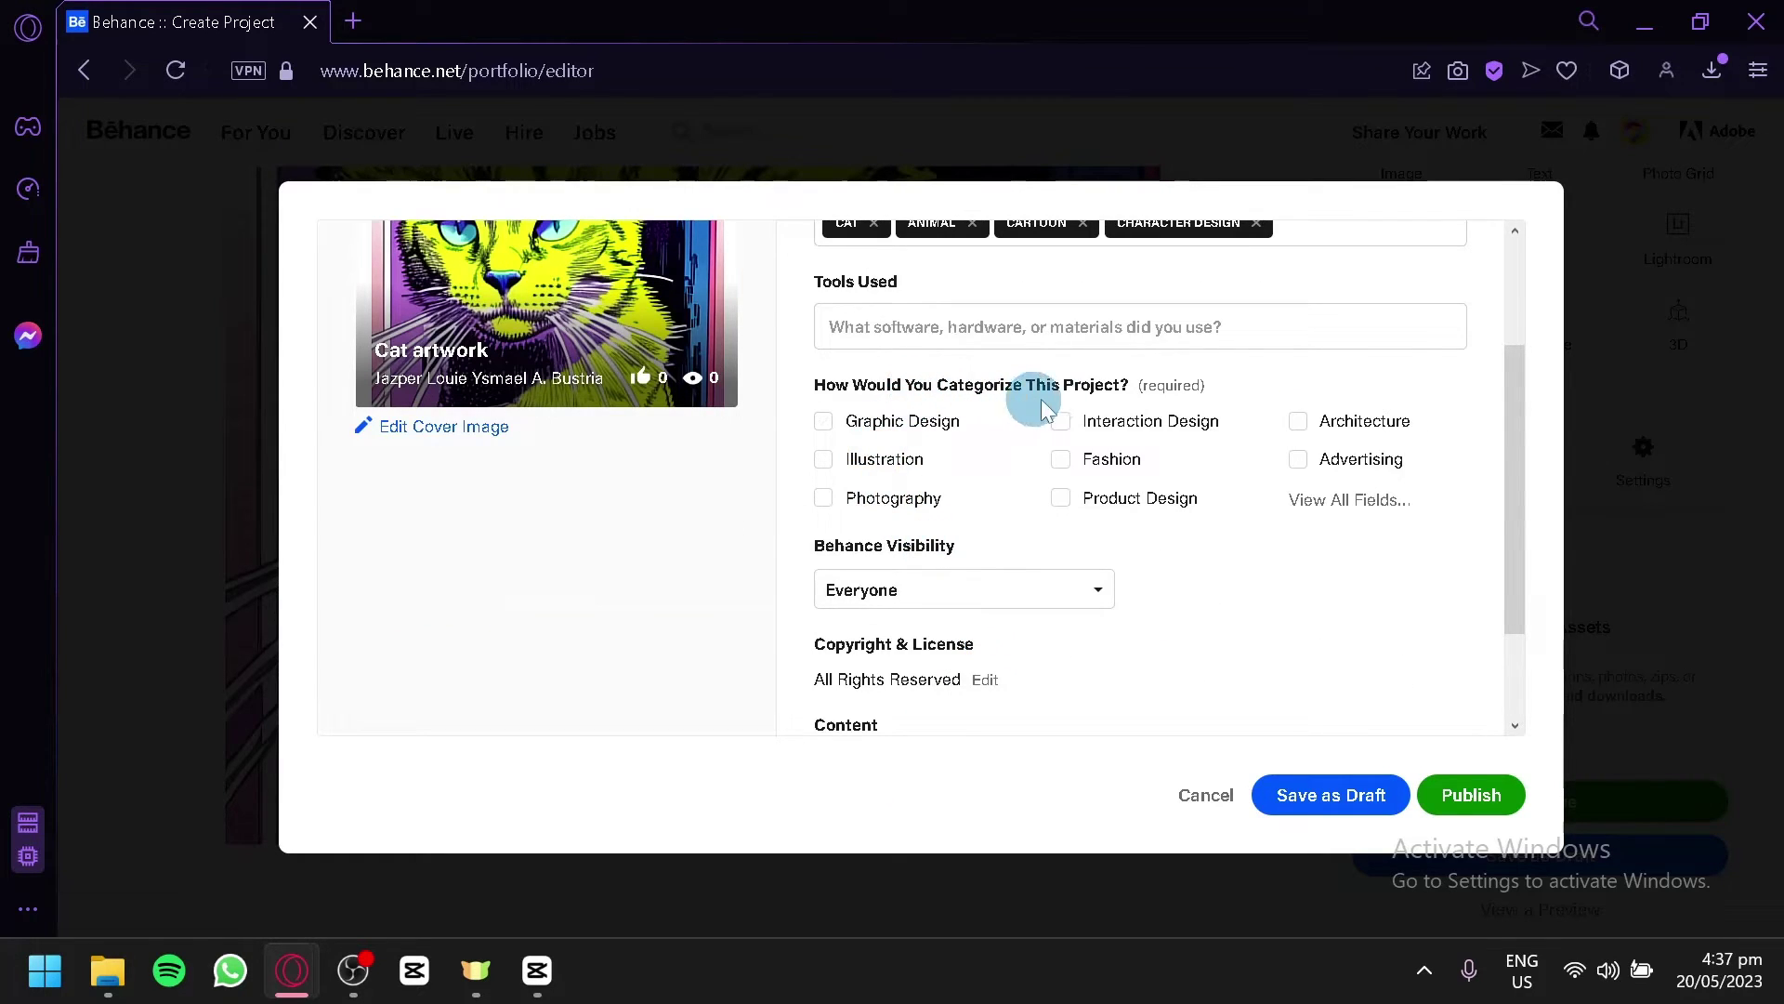
left_click(817, 432)
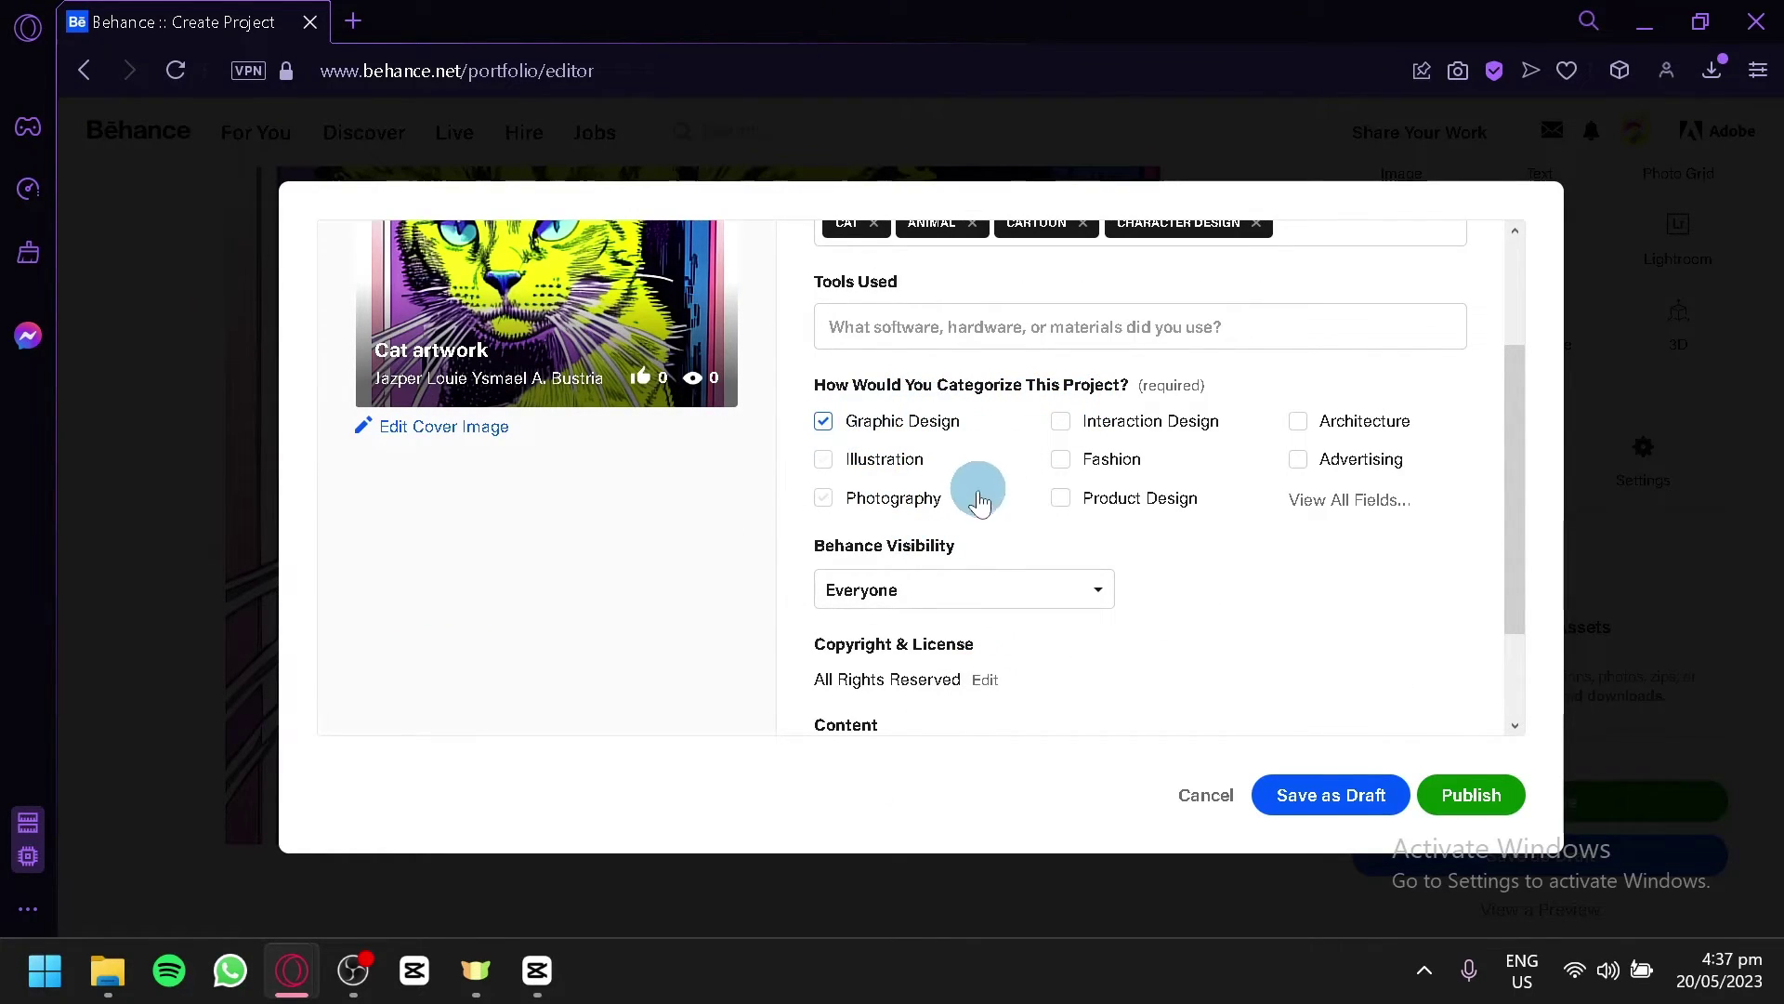
scroll(1030, 576, "down", 2)
left_click(982, 455)
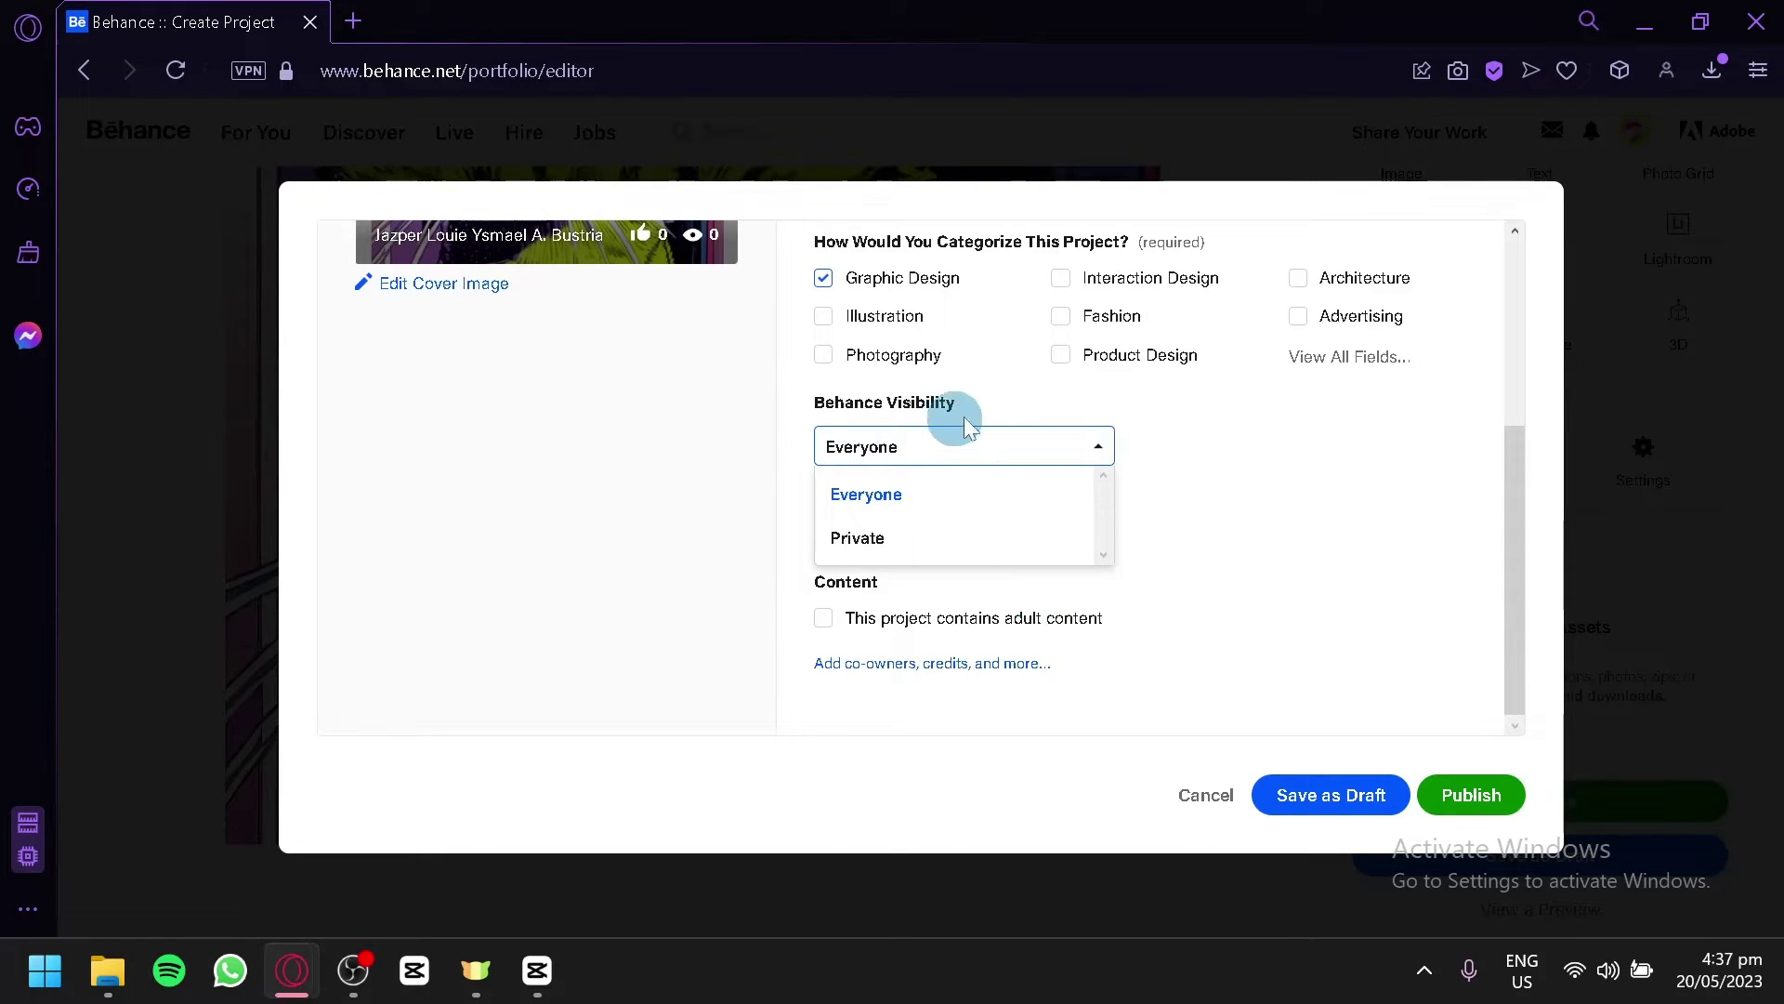
left_click(1288, 493)
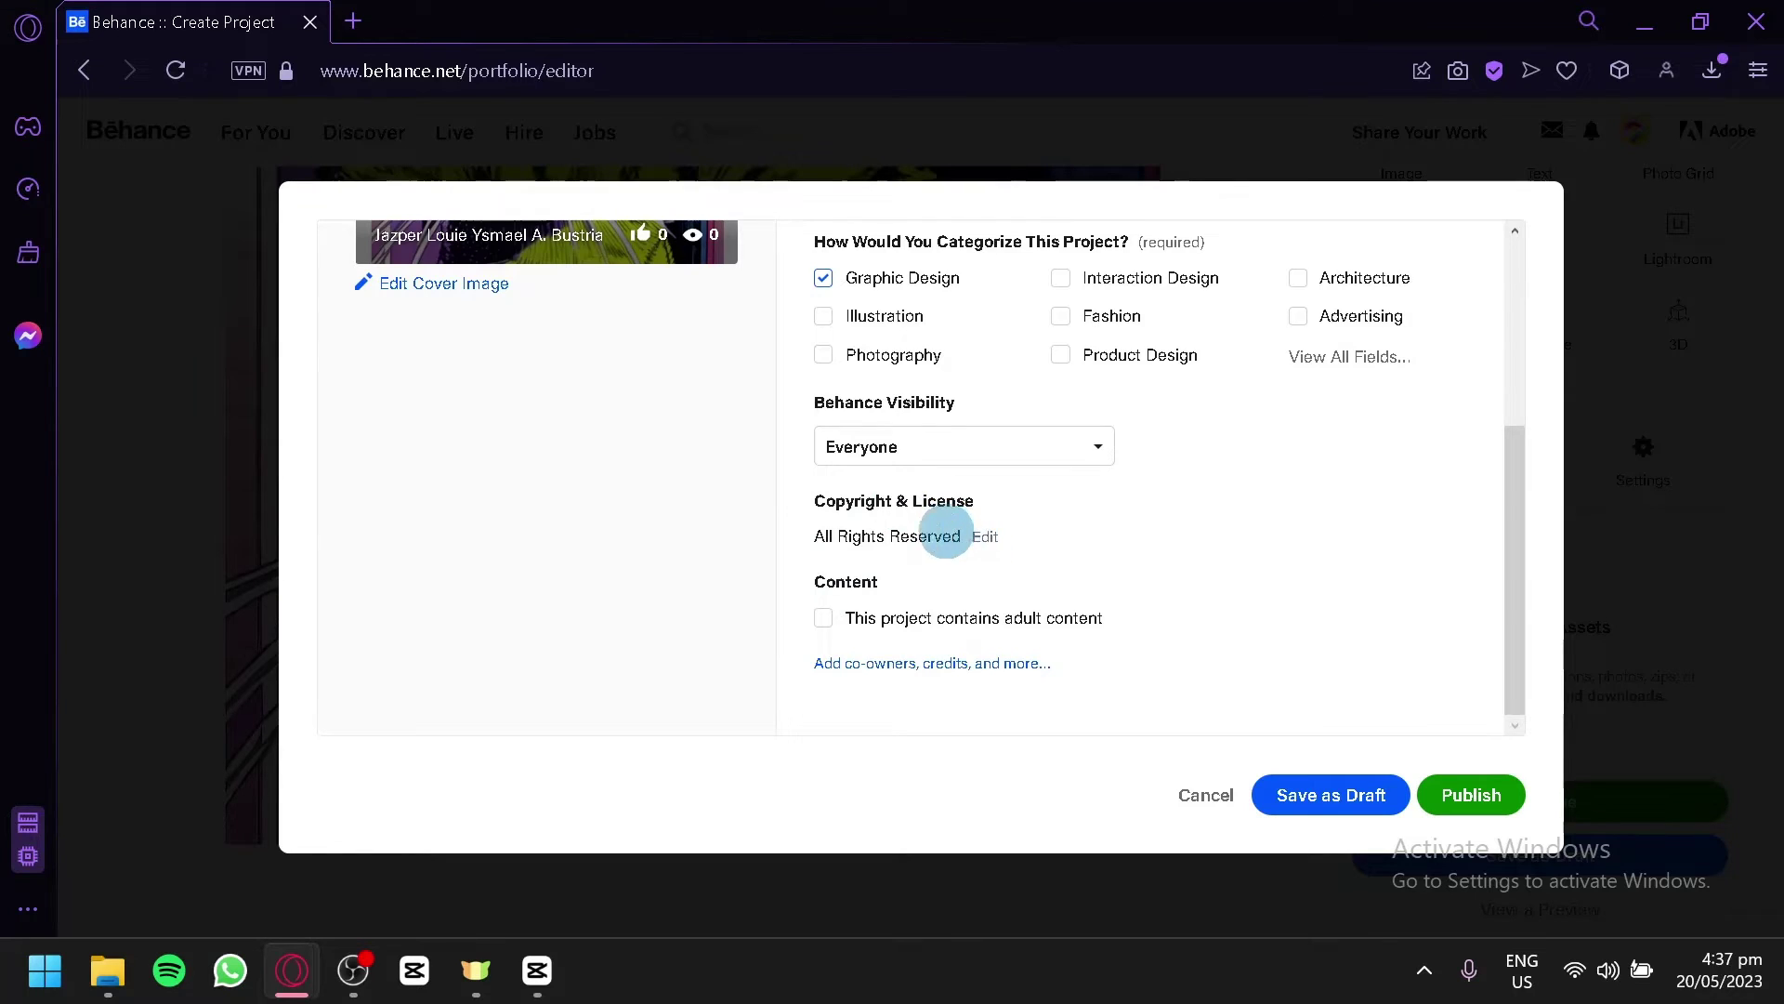
left_click(991, 540)
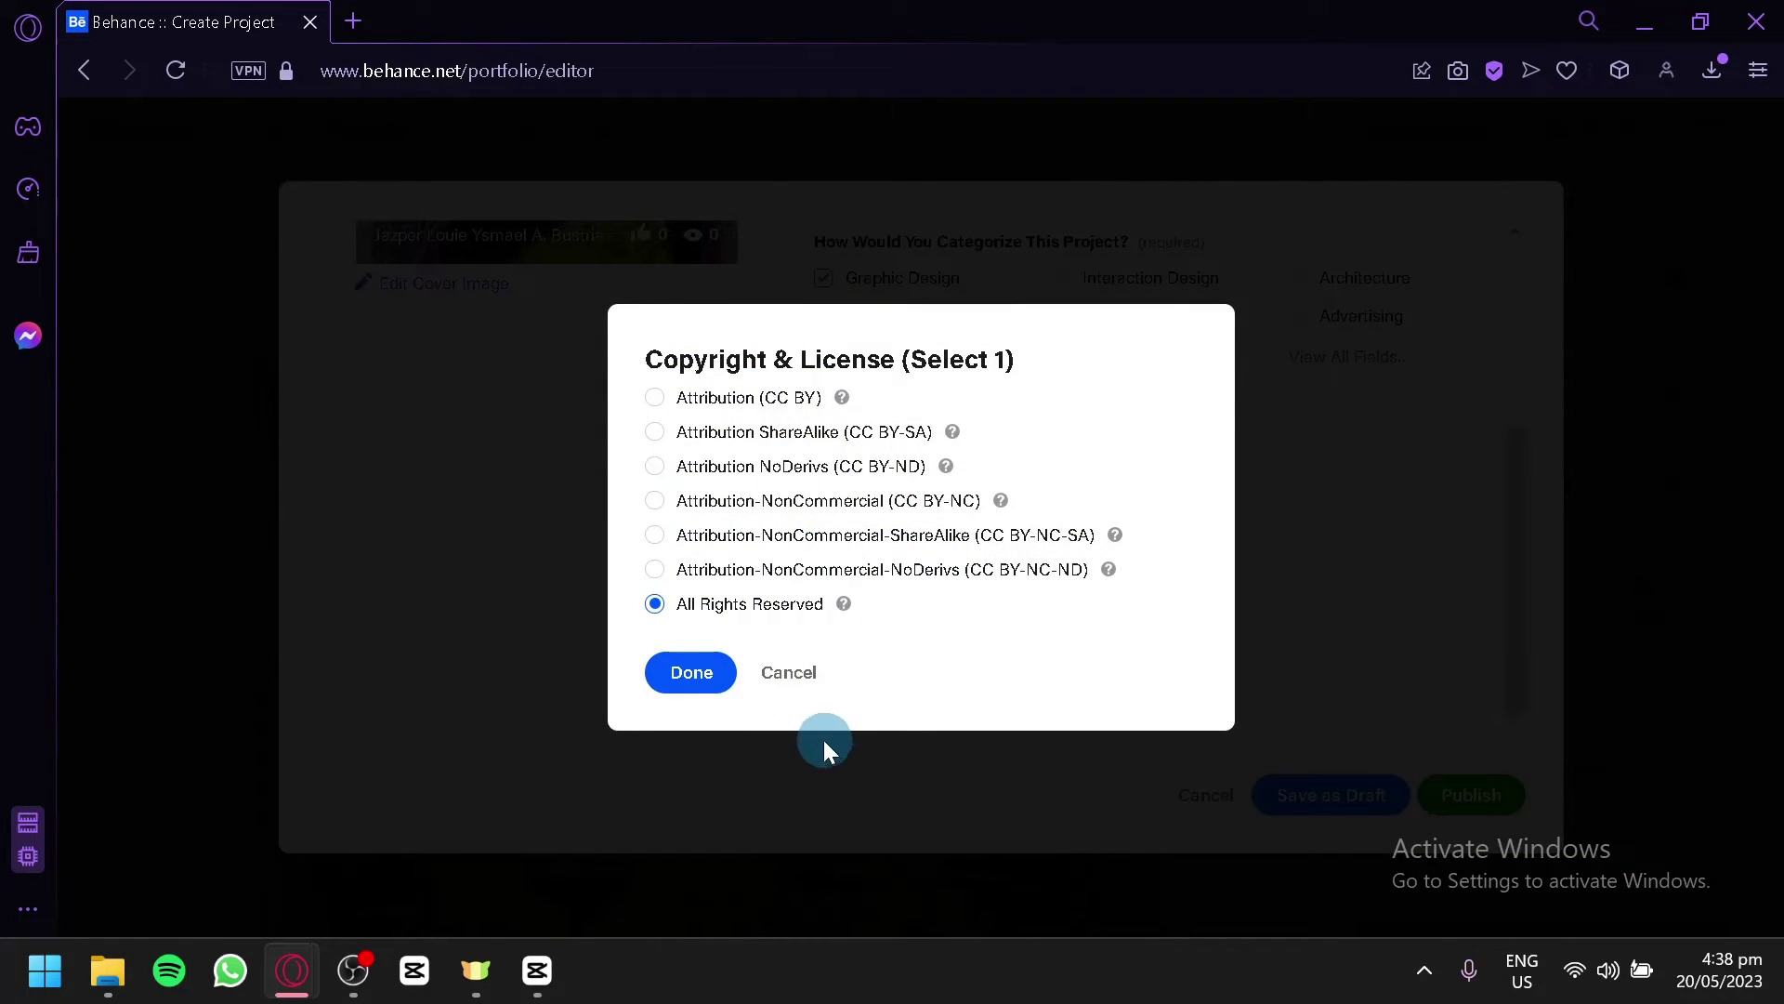
left_click(792, 675)
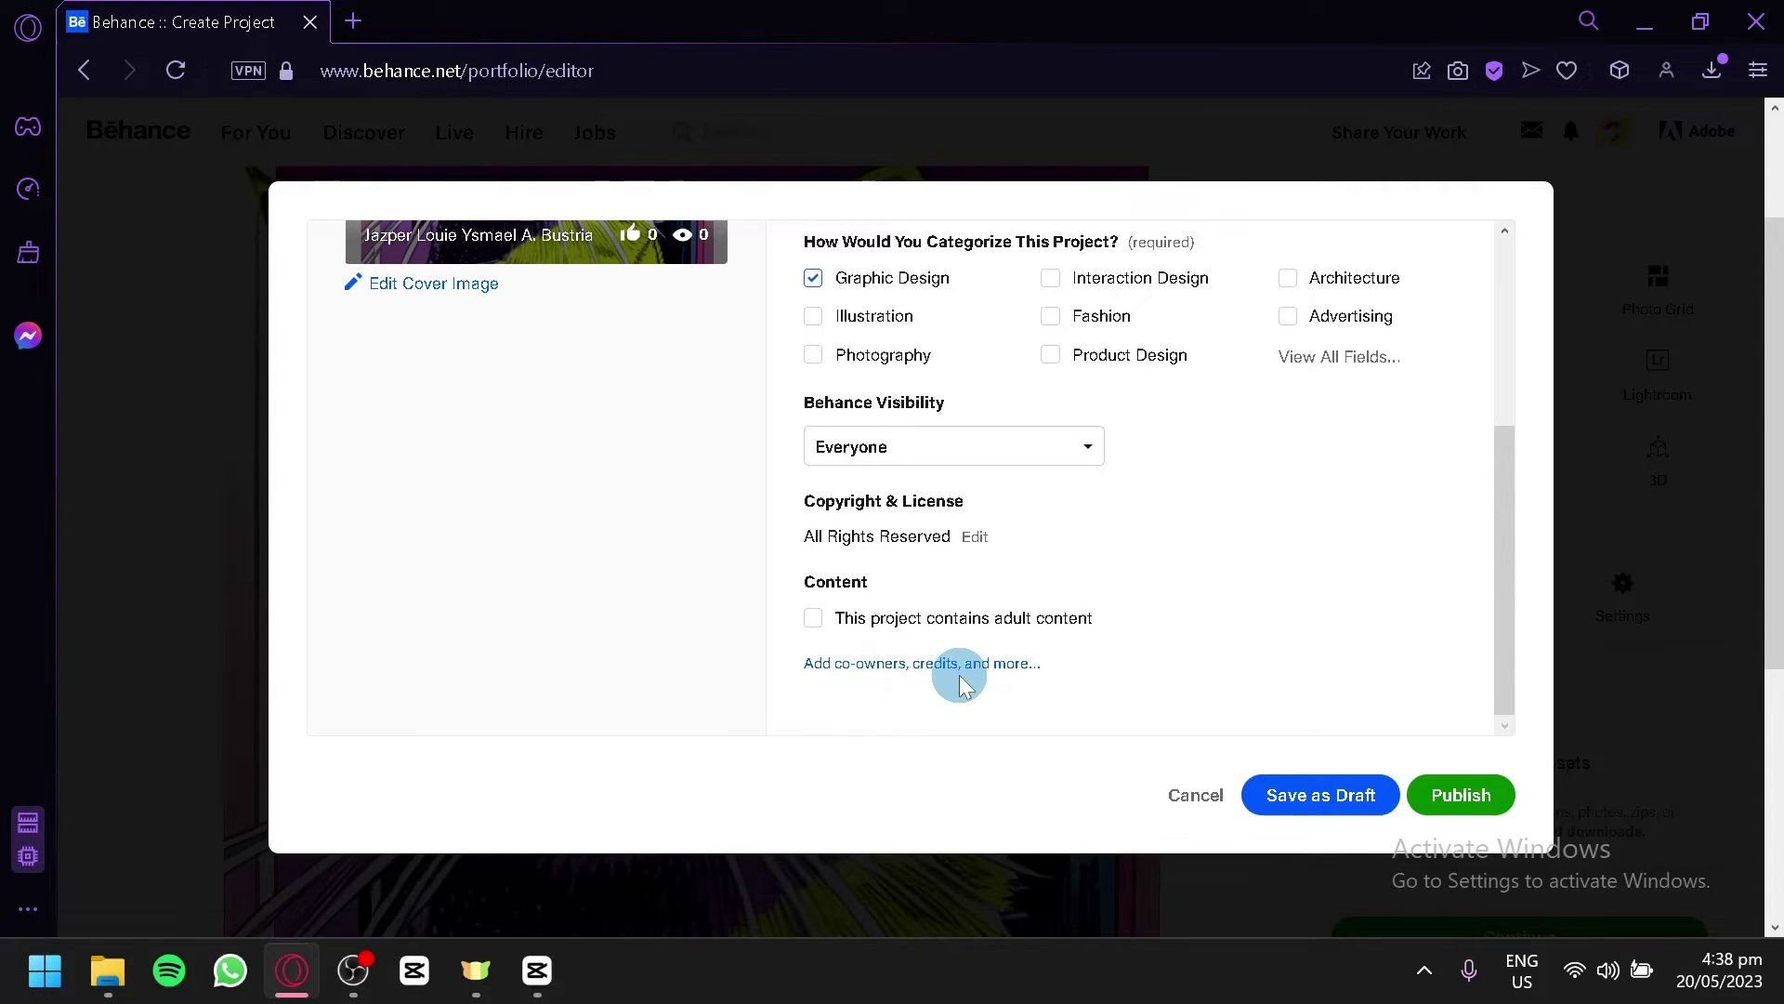
scroll(1153, 595, "up", 2)
scroll(1171, 599, "up", 2)
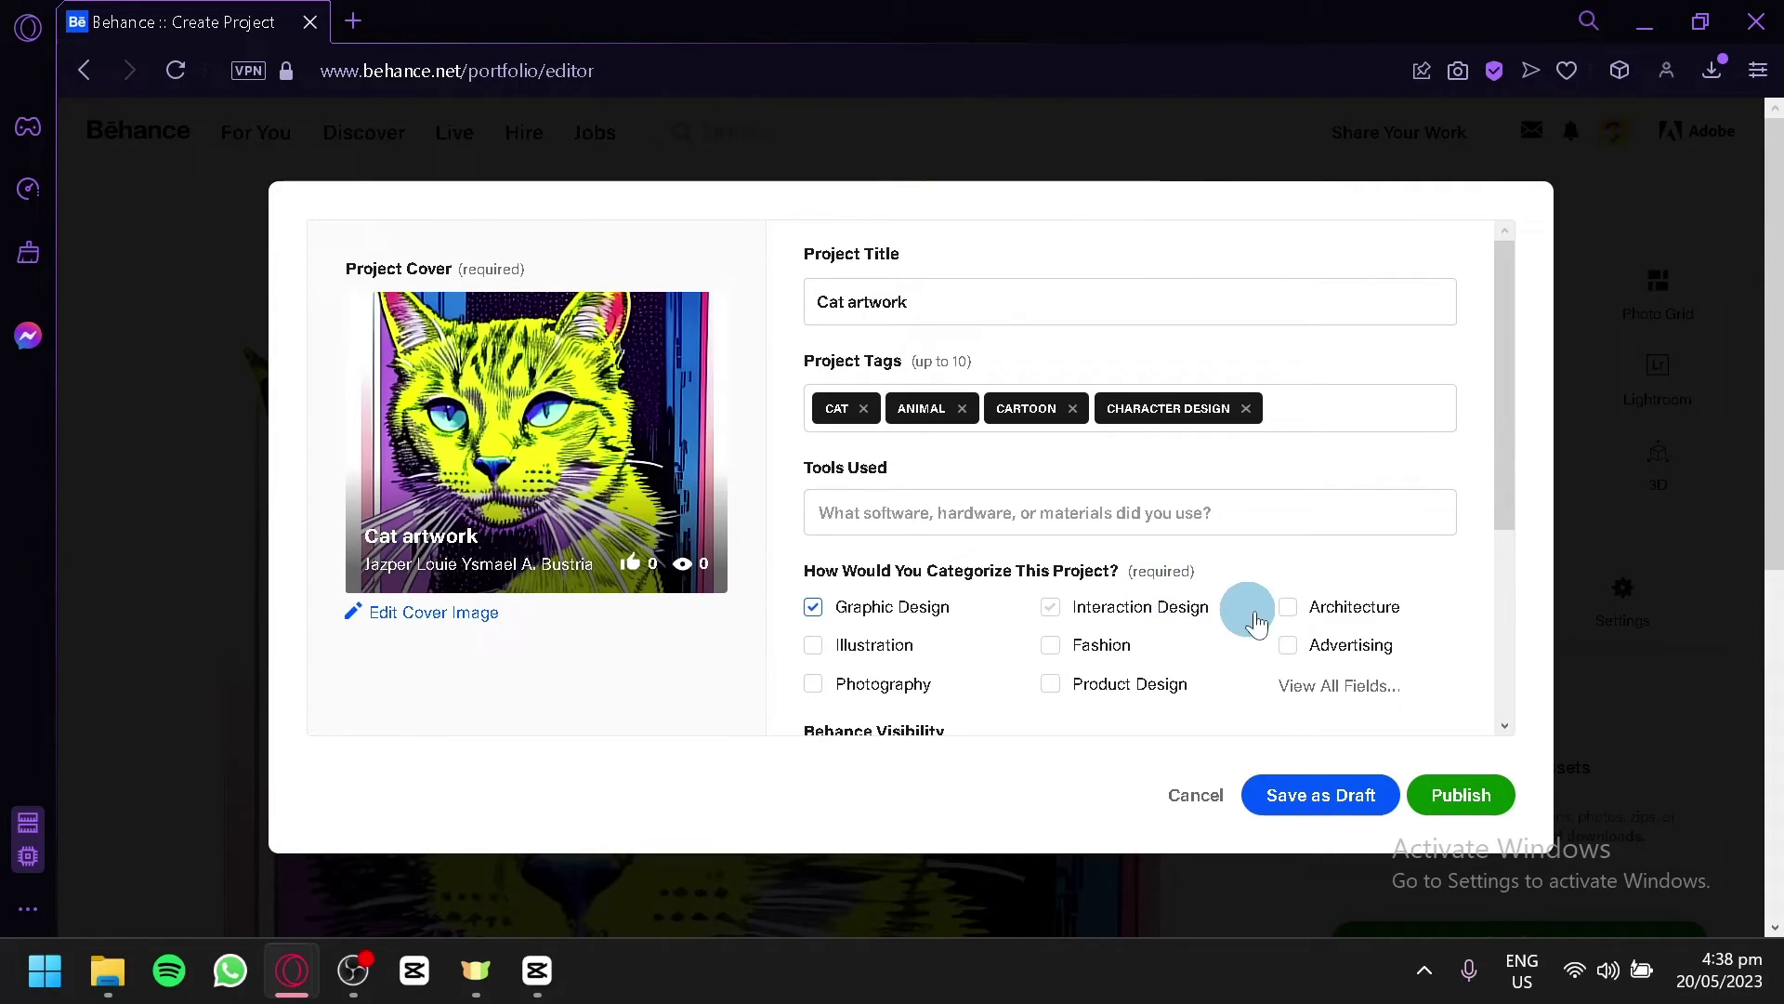
Save the Cat artwork project as a draft, then go home via the Behance logo
left_click(1277, 797)
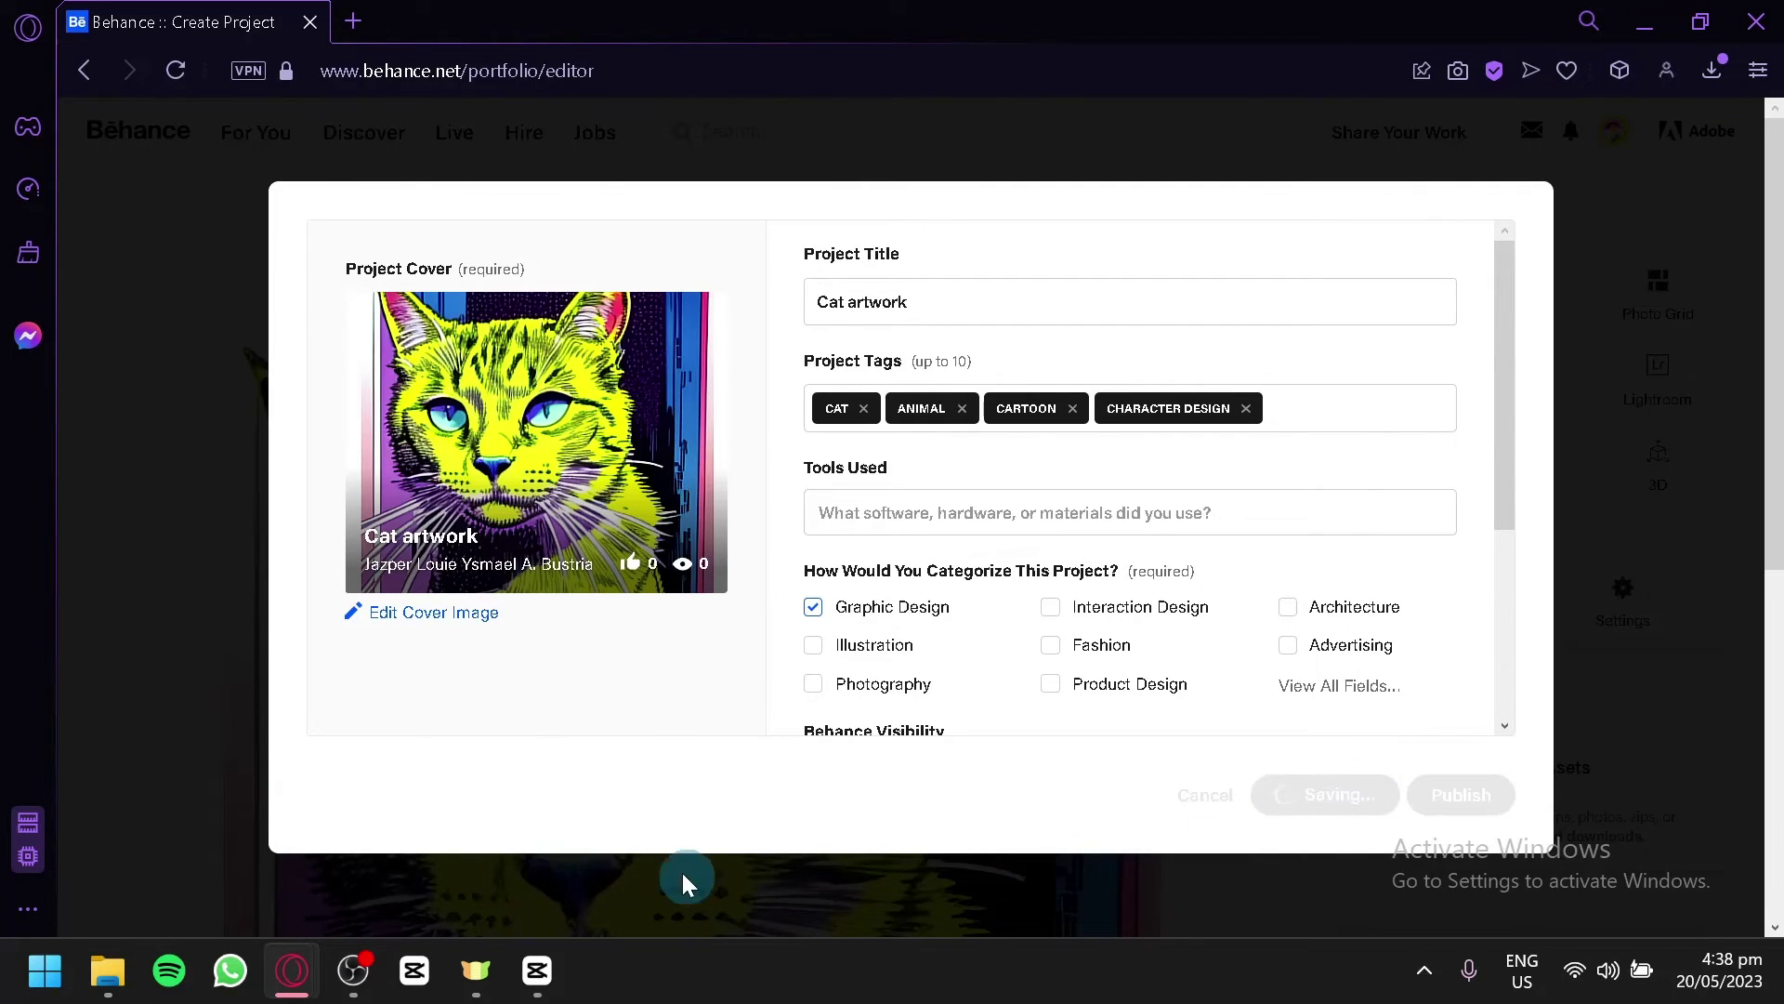
scroll(1269, 637, "down", 4)
scroll(1269, 638, "up", 4)
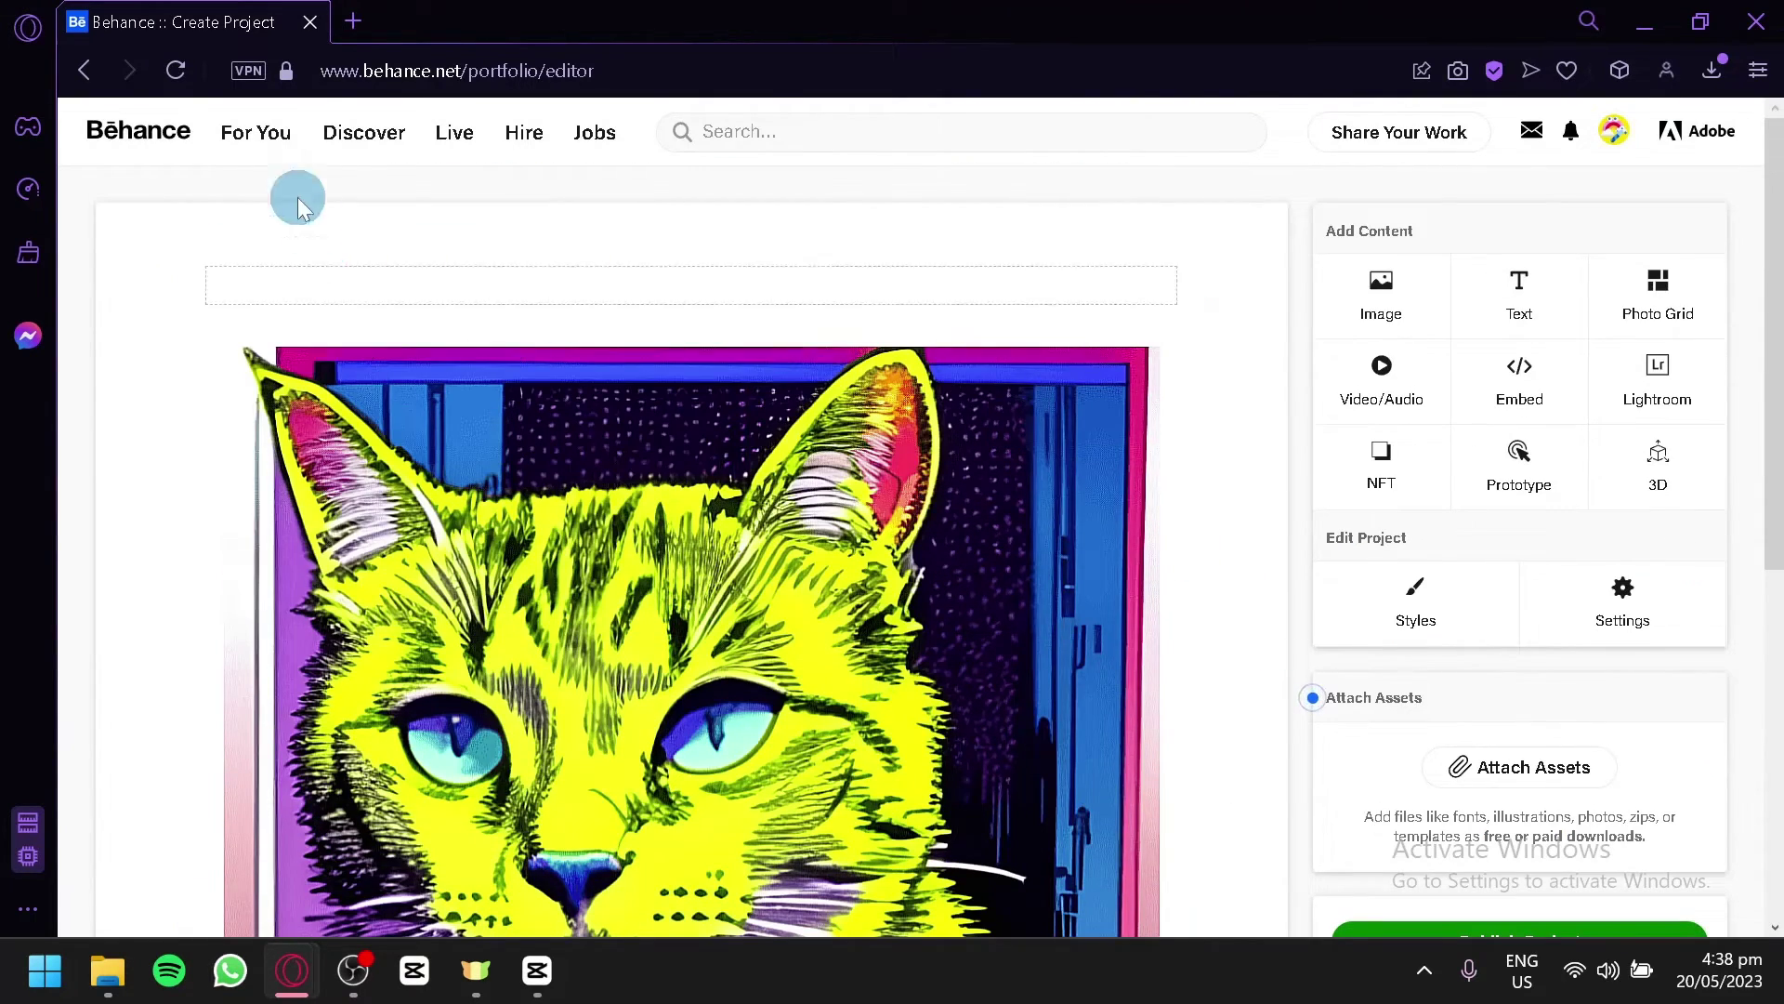
left_click(105, 149)
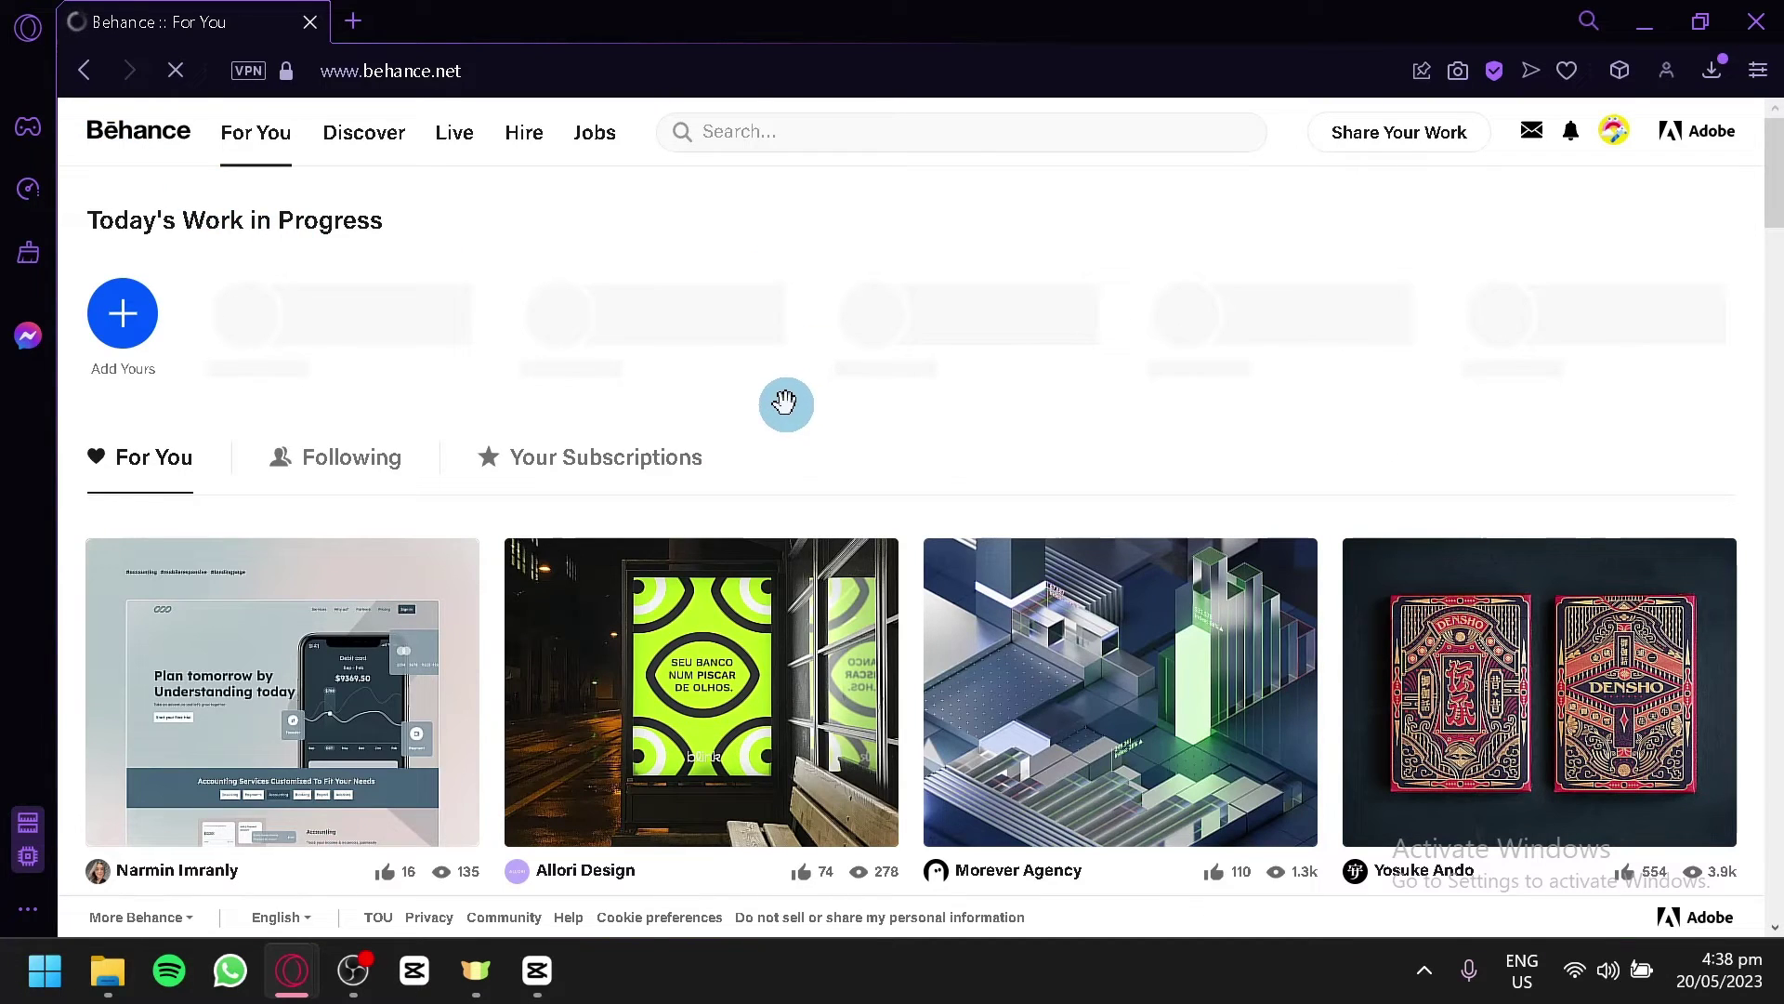
Browse the search bar's suggested searches and filters, then start a new project from Share Your Work
left_click(800, 128)
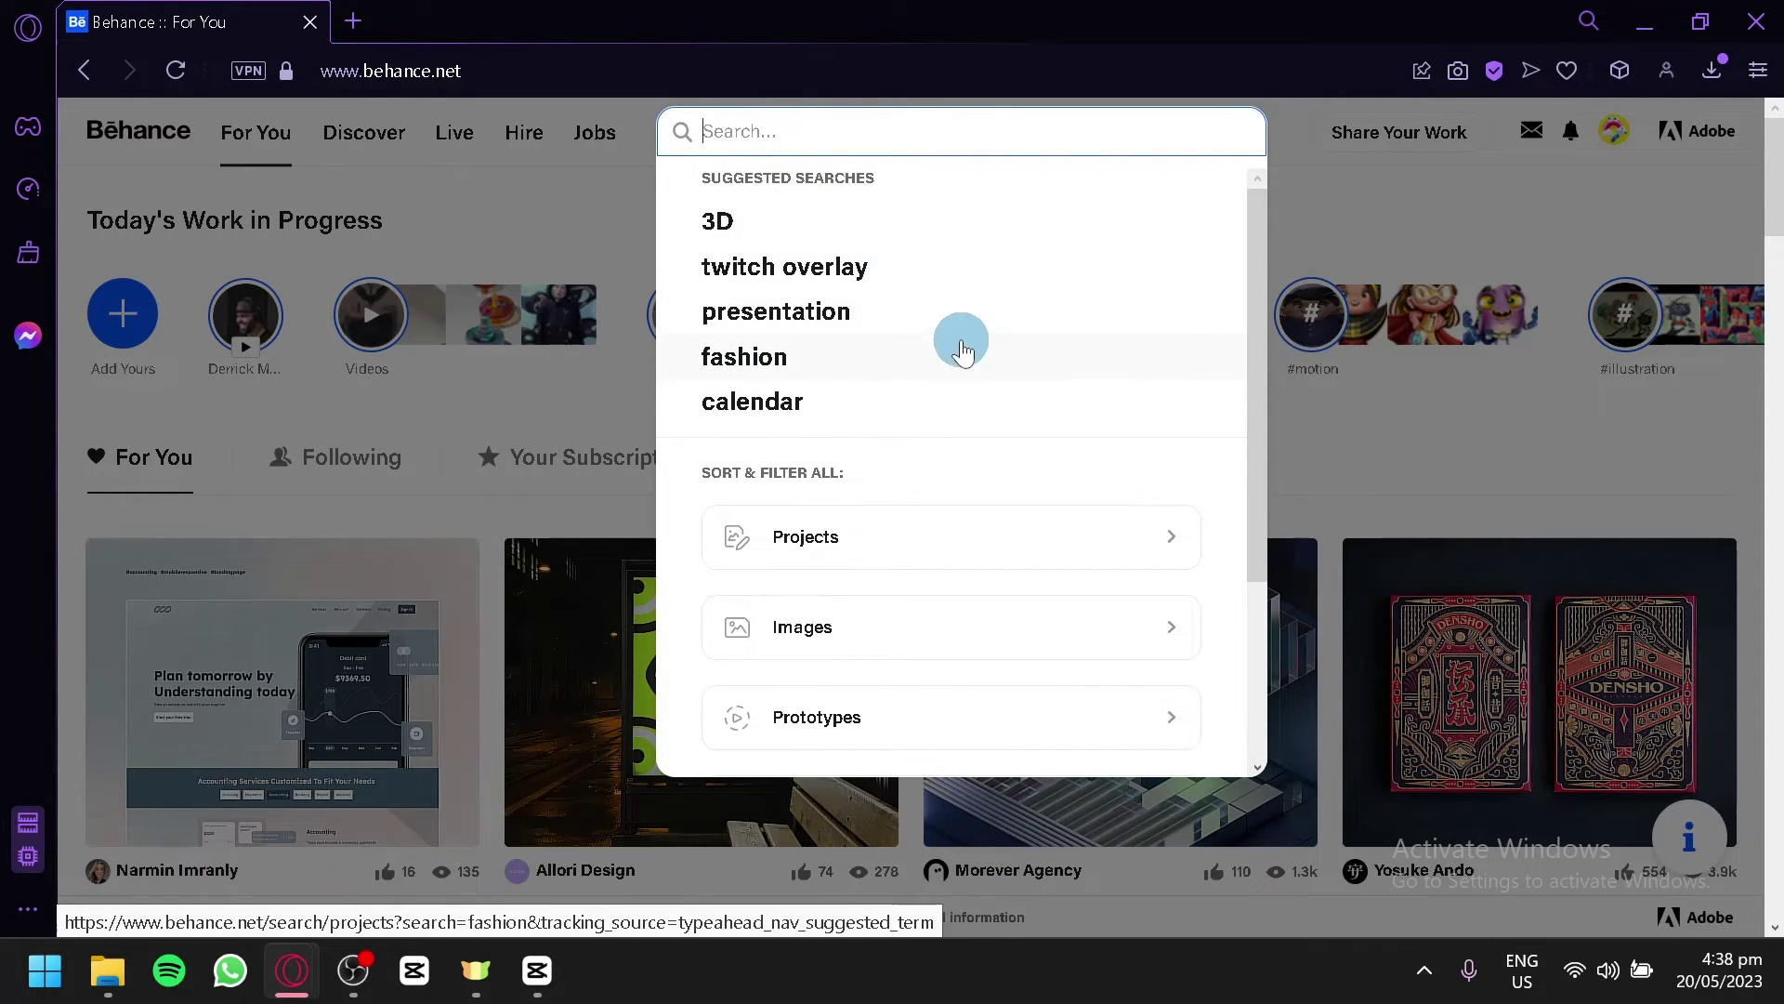
scroll(948, 492, "down", 2)
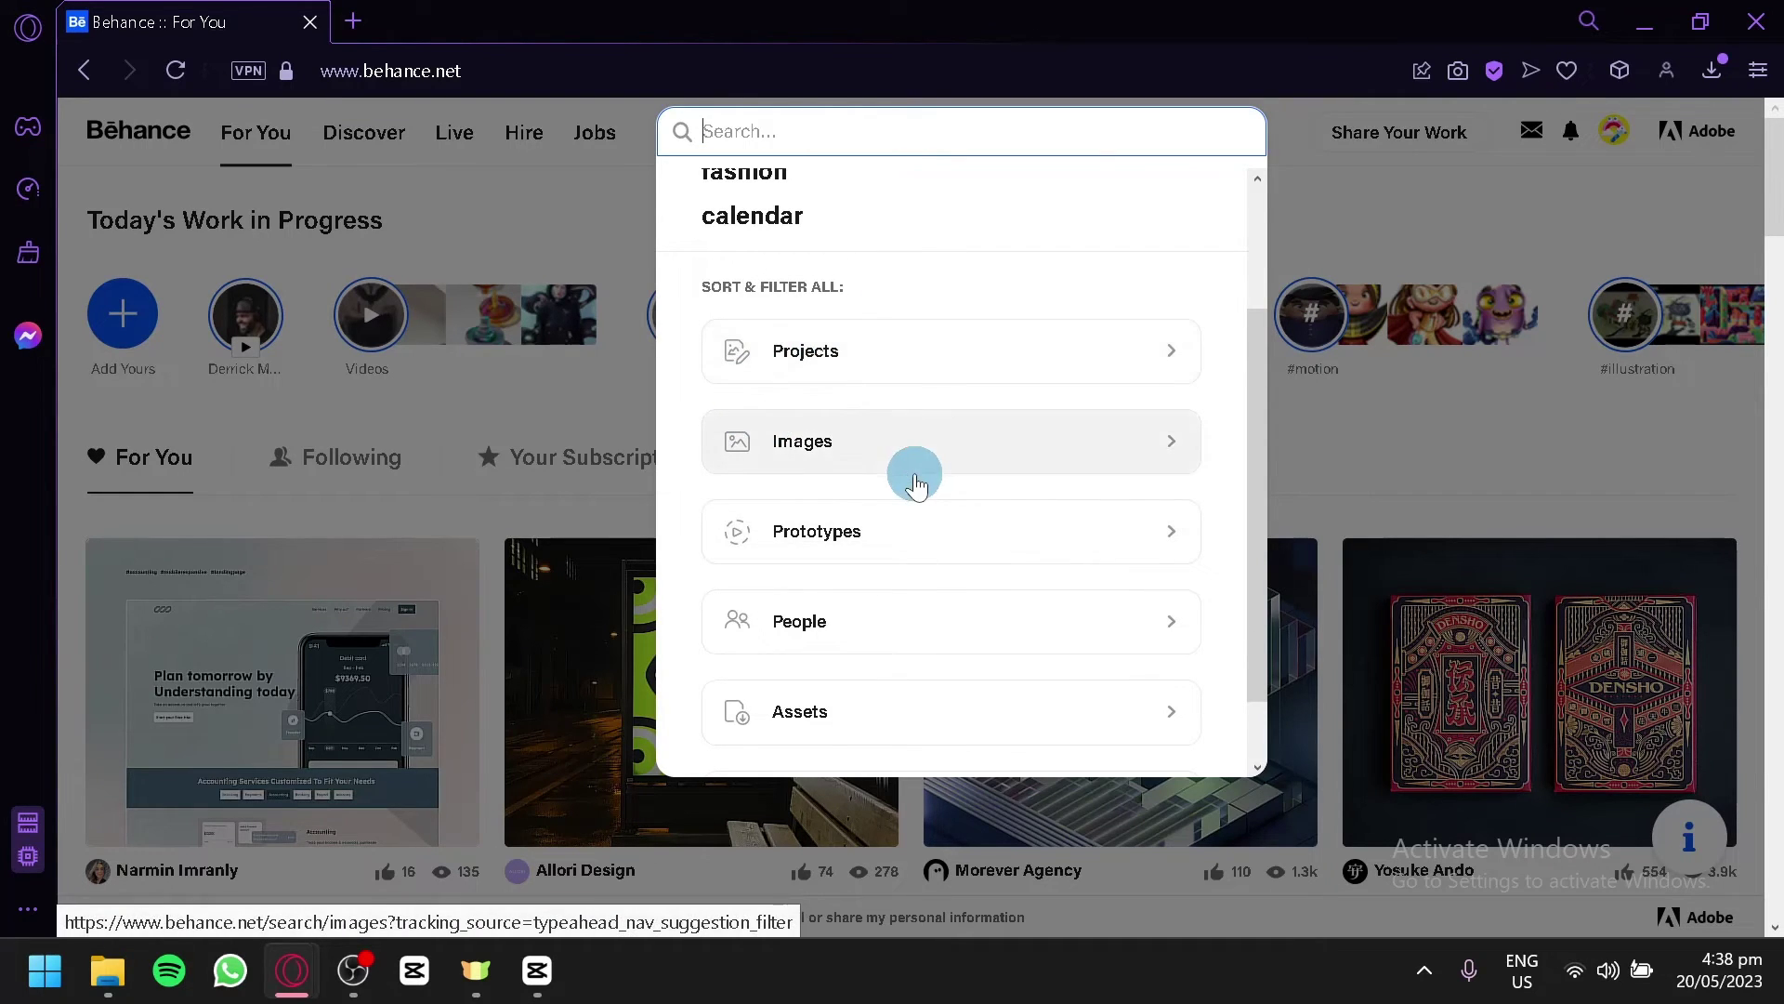
scroll(1022, 511, "down", 1)
scroll(995, 585, "down", 2)
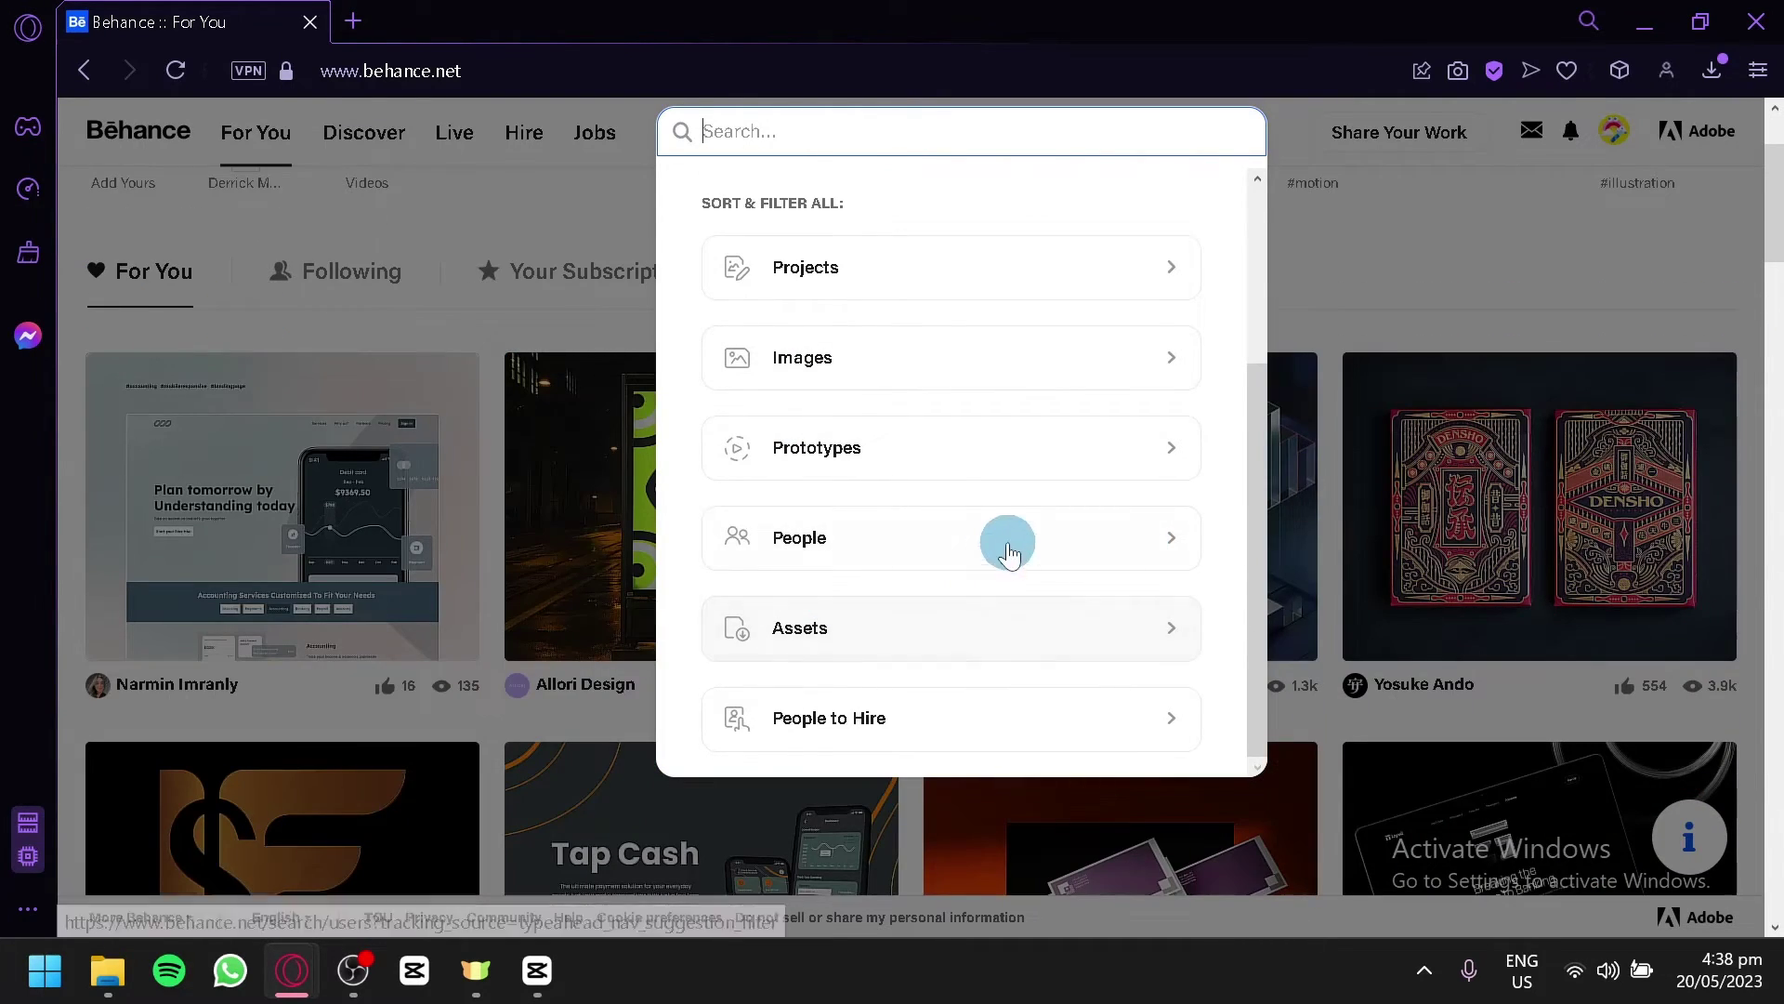
scroll(508, 595, "up", 2)
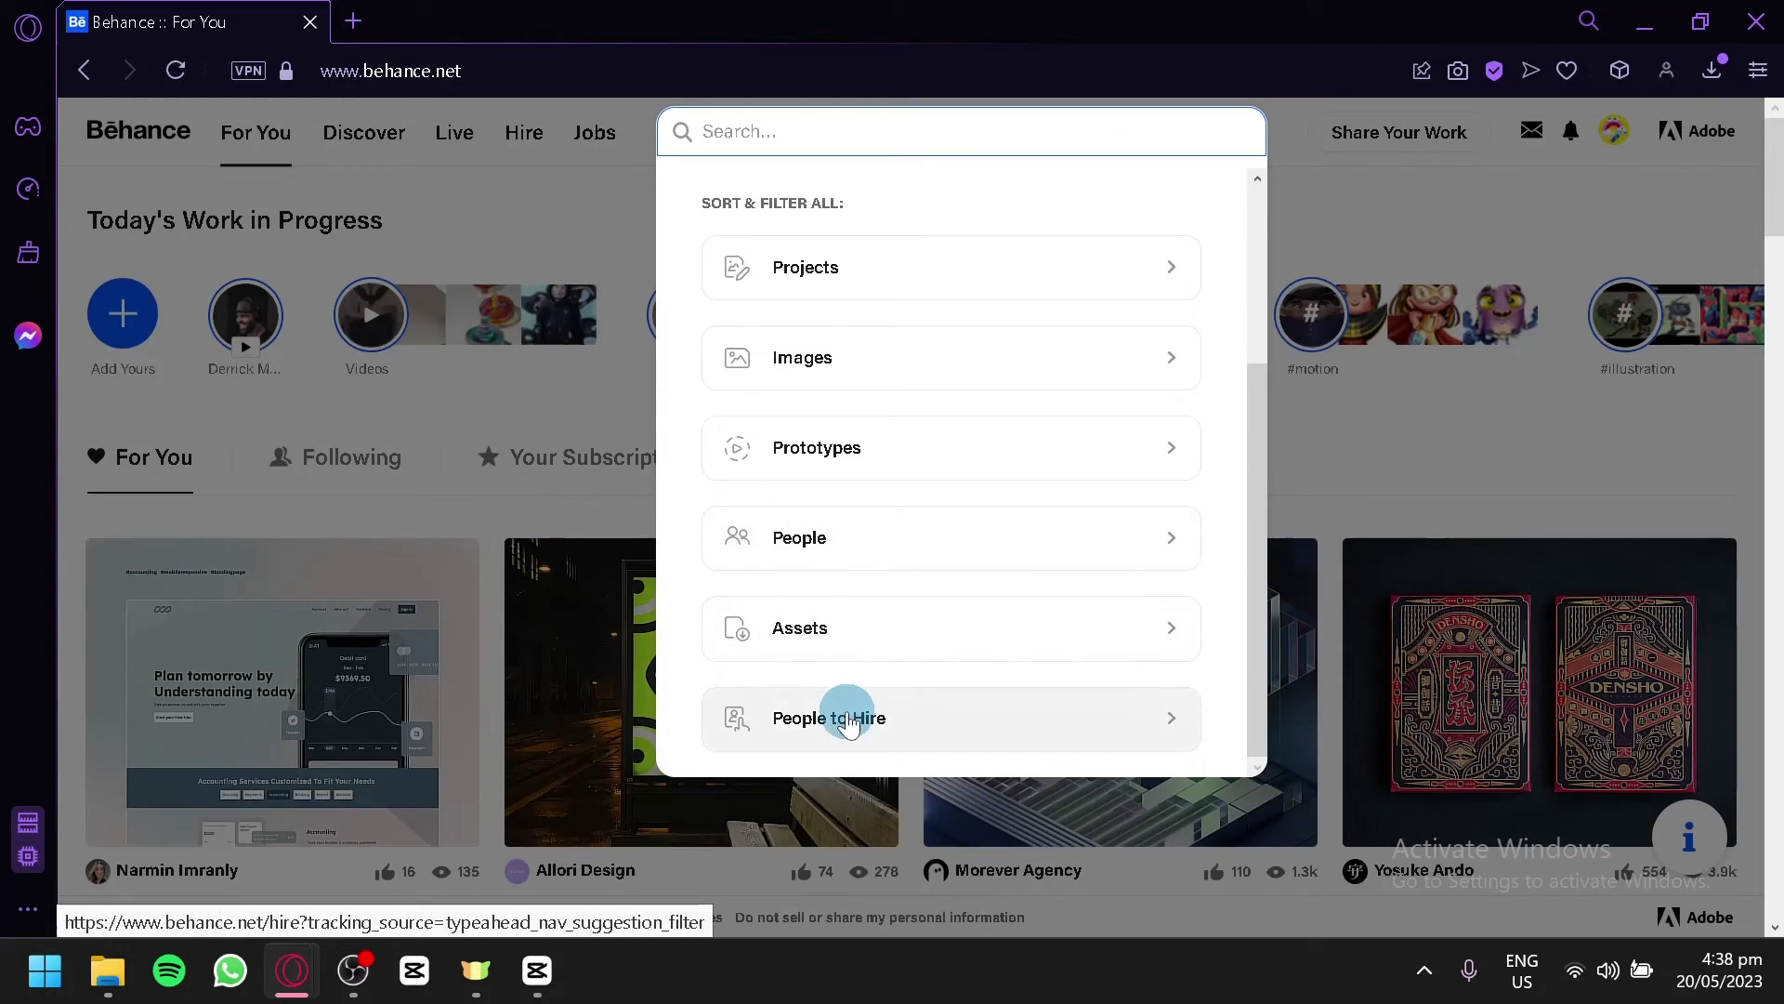
left_click(1450, 135)
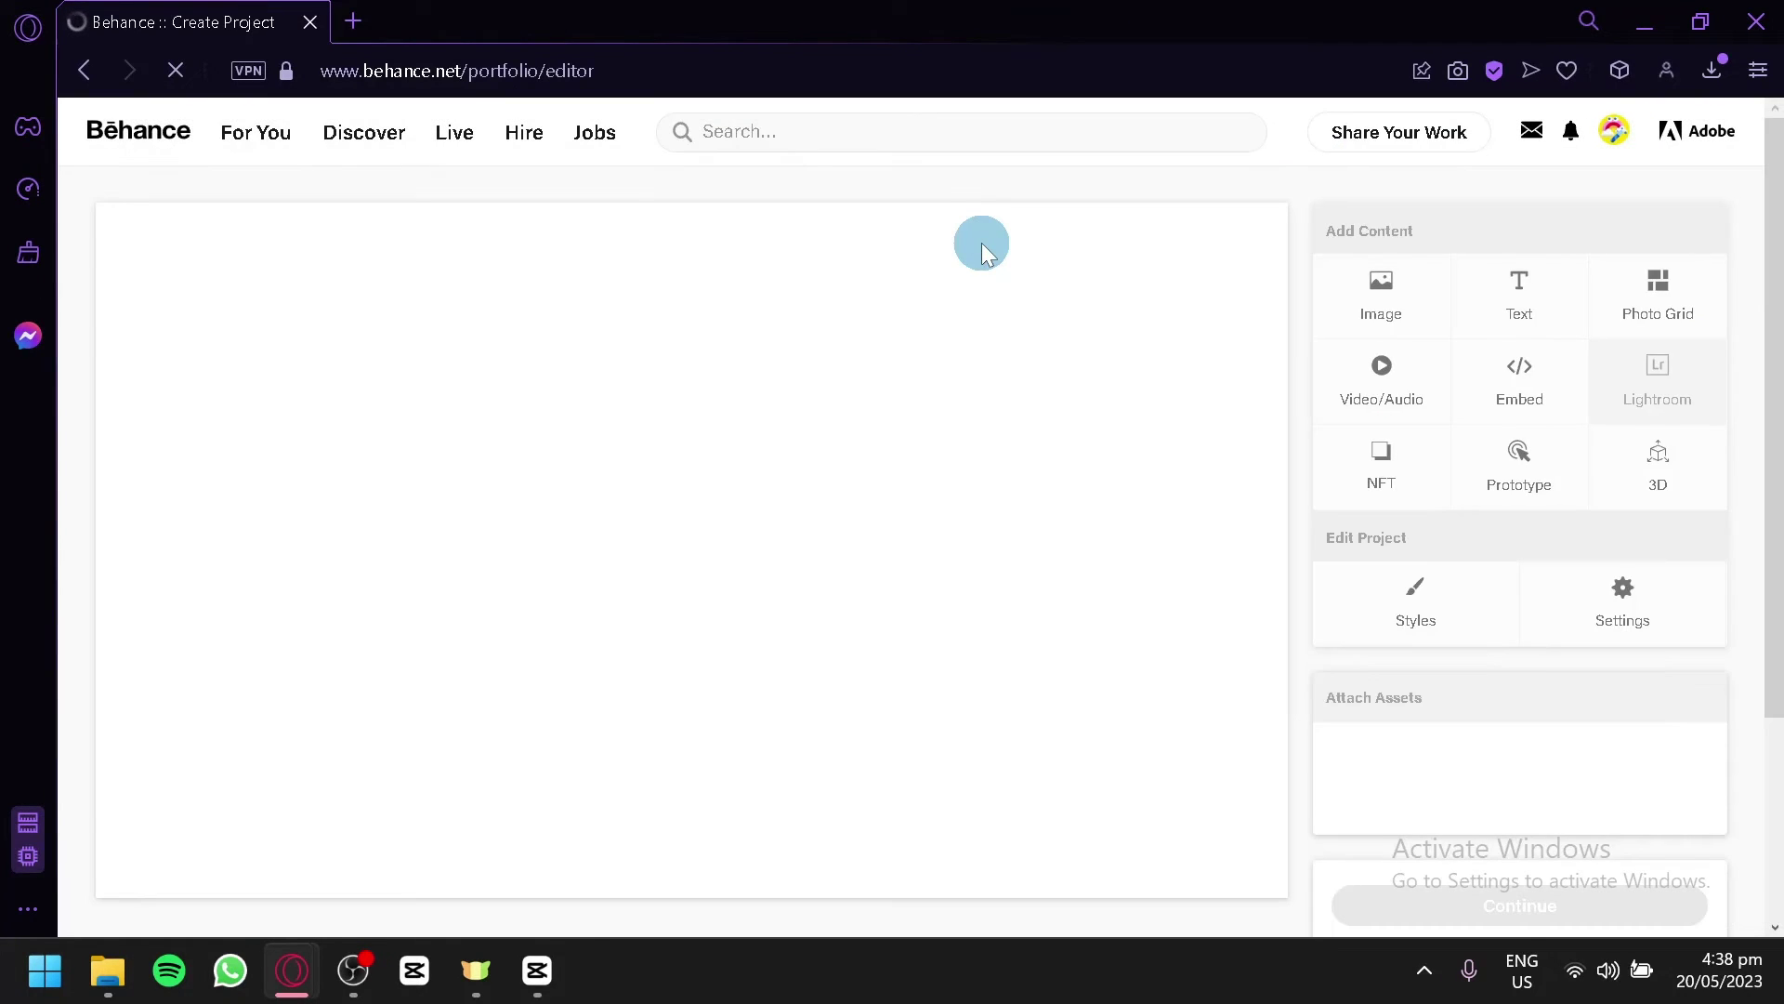